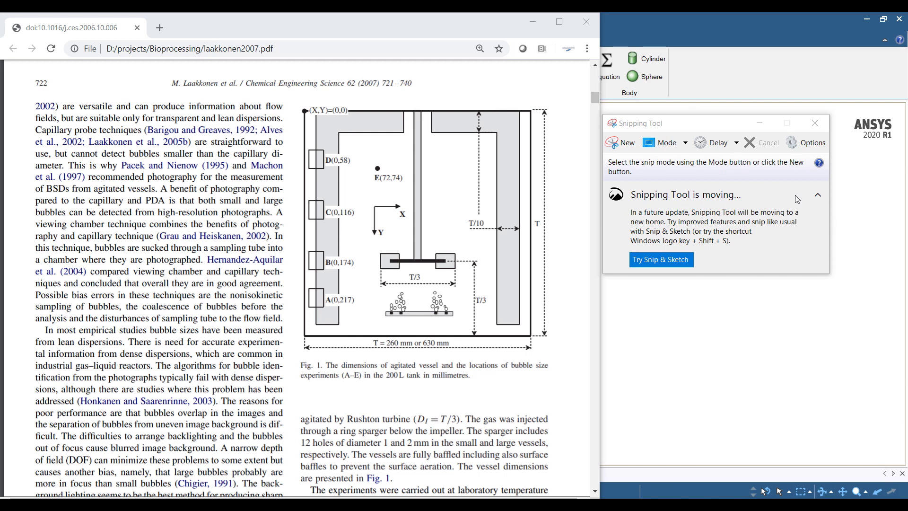
Capture Fig. 1 with its caption from the PDF using Snipping Tool, and switch to SpaceClaim
left_click(624, 143)
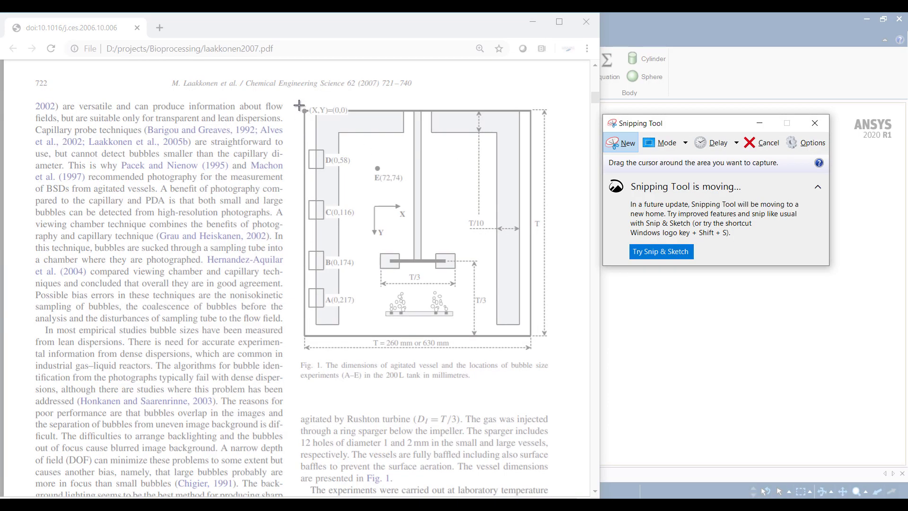
left_click_drag(299, 105, 556, 382)
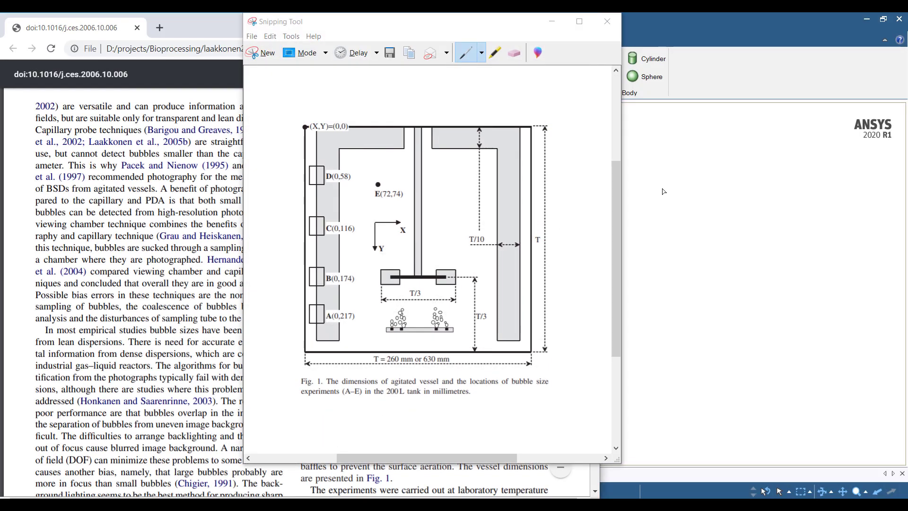
left_click(731, 251)
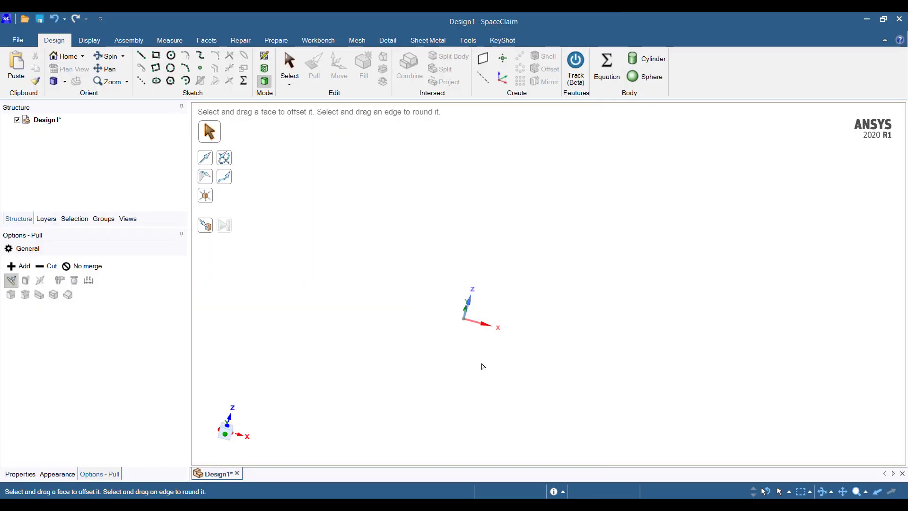
middle_click_drag(478, 273, 431, 251)
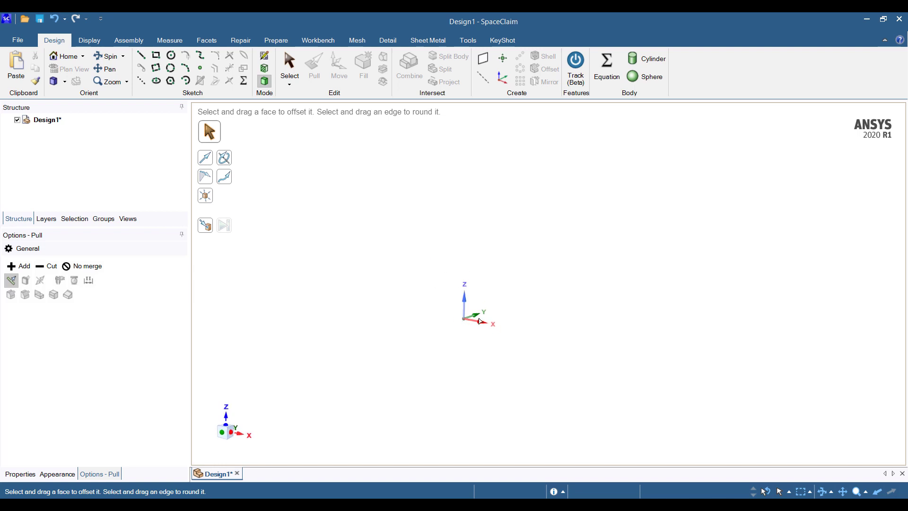
key("s")
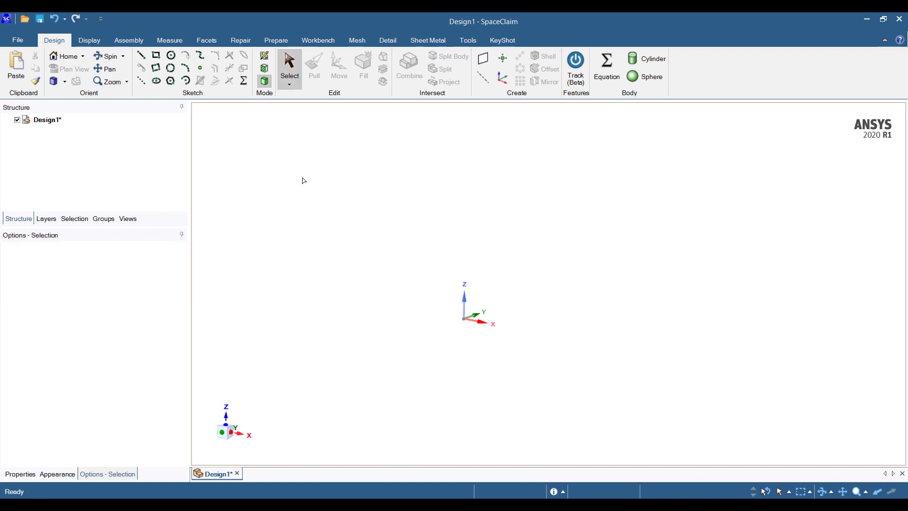
left_click(478, 314)
key("ctrl+v")
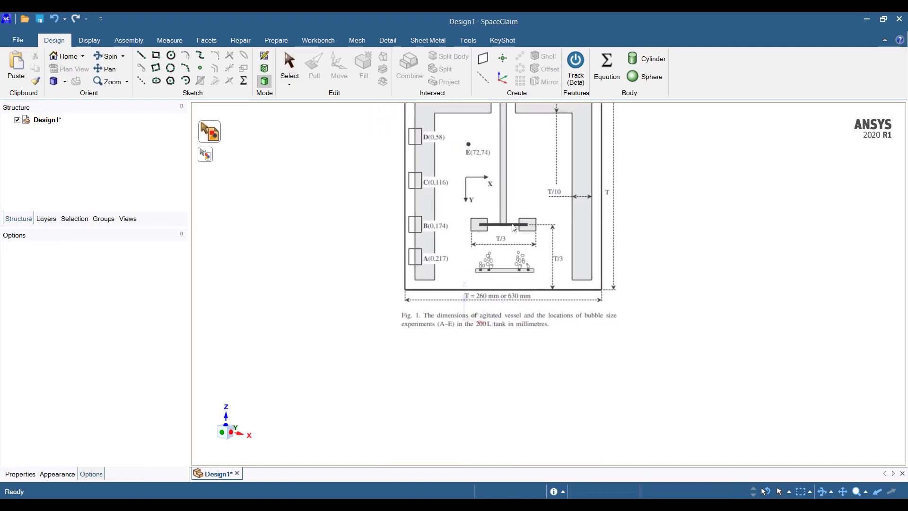
key("Escape")
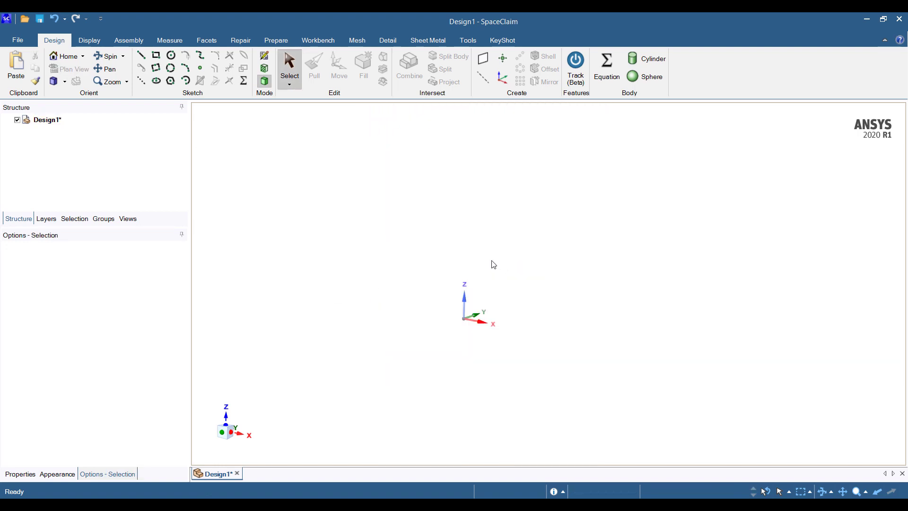
Start a sketch on the XZ plane and paste the captured vessel figure with its impeller centre at the origin
left_click(464, 298)
left_click(483, 322, "ctrl")
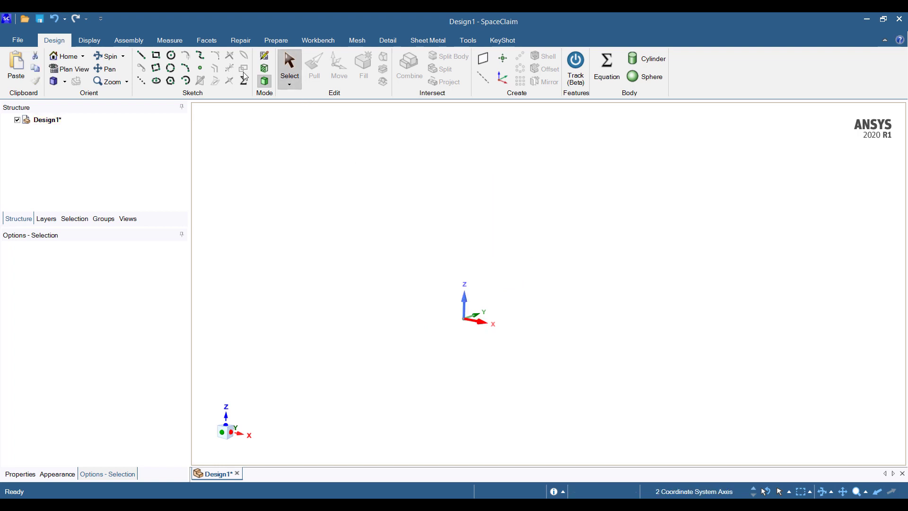
left_click(265, 59)
left_click(583, 456)
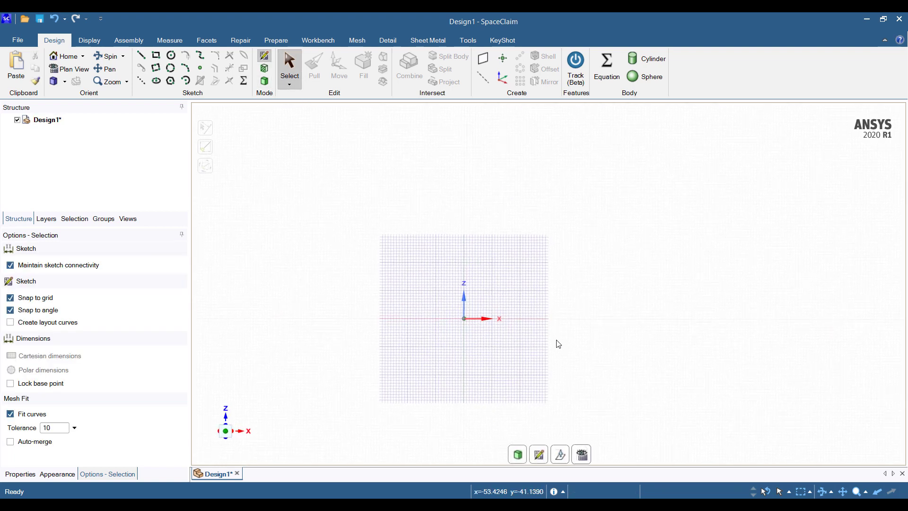
key("ctrl+v")
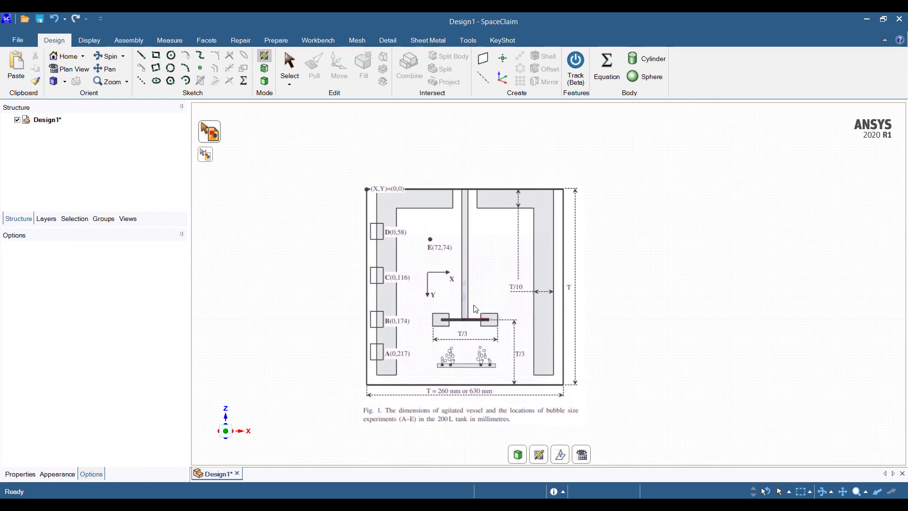
left_click(475, 308)
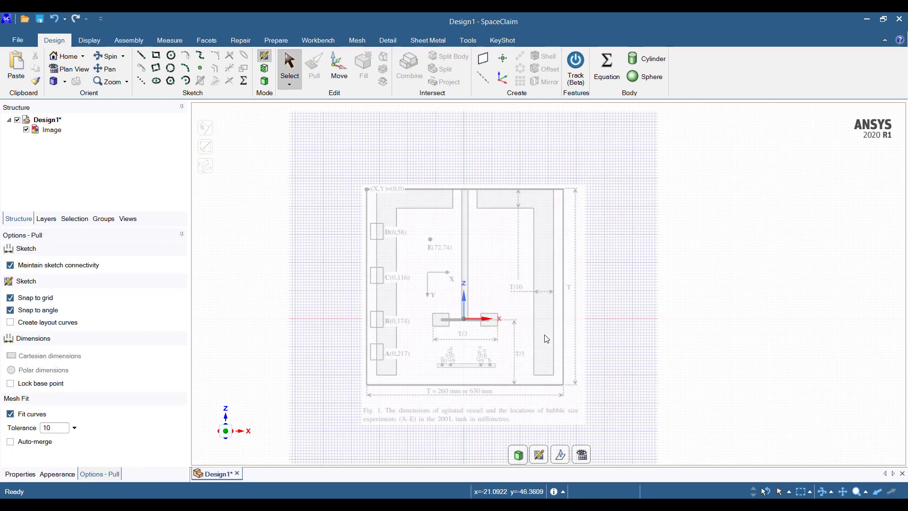
key("d")
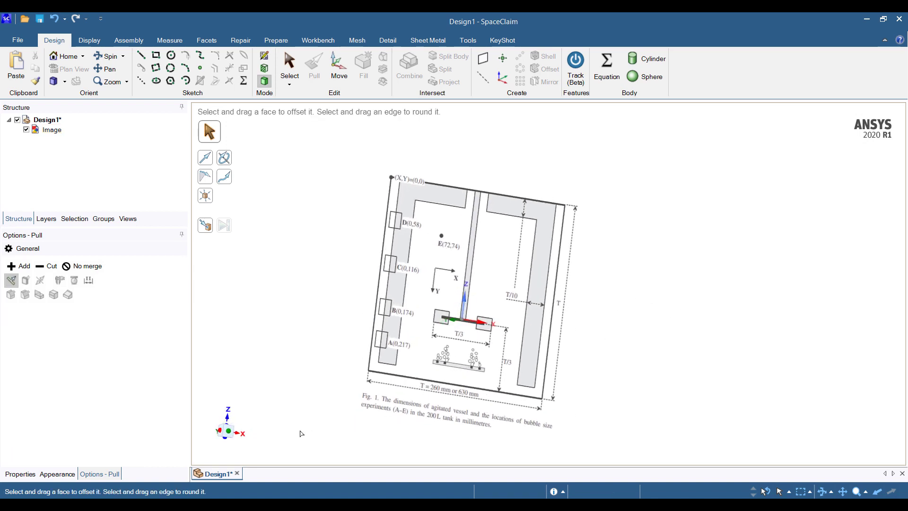
left_click(232, 437)
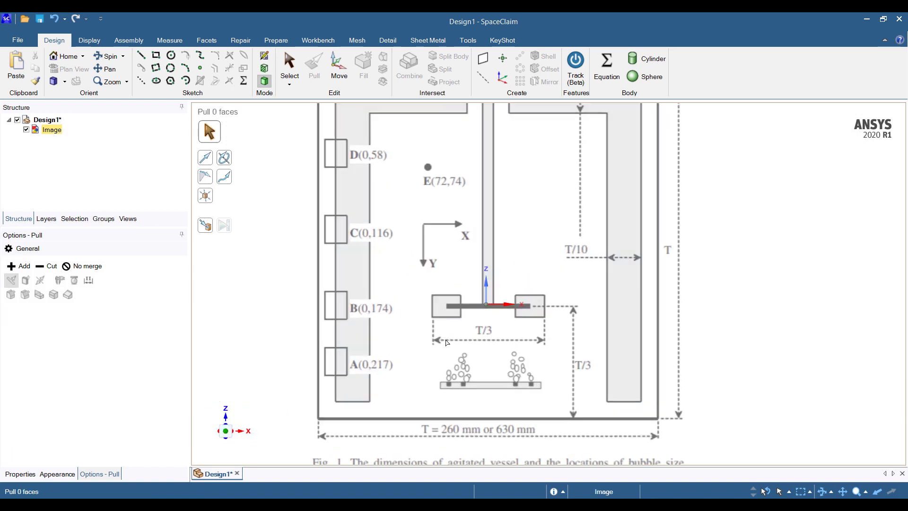
Sketch a rectangle about 35 mm wide and 69.5 mm tall over the vessel's right half, from the shaft's top centre to the tank's lower-right corner
key("s")
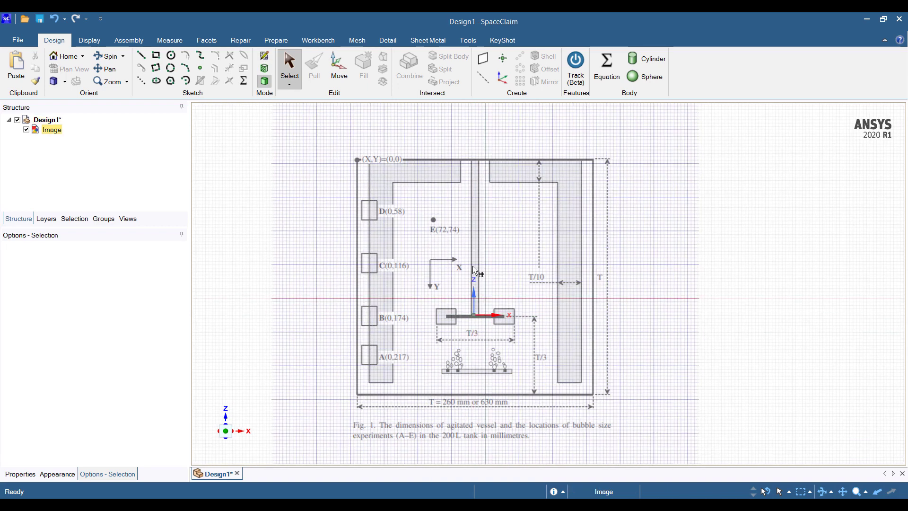
key("k")
scroll(490, 315, "up", 3)
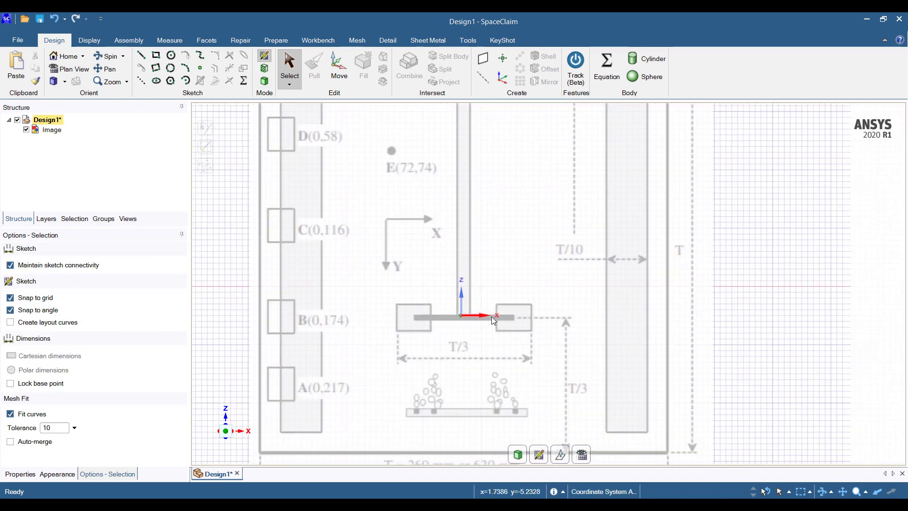
scroll(491, 316, "up", 3)
scroll(479, 304, "down", 4)
middle_click_drag(498, 191, 466, 265, "ctrl")
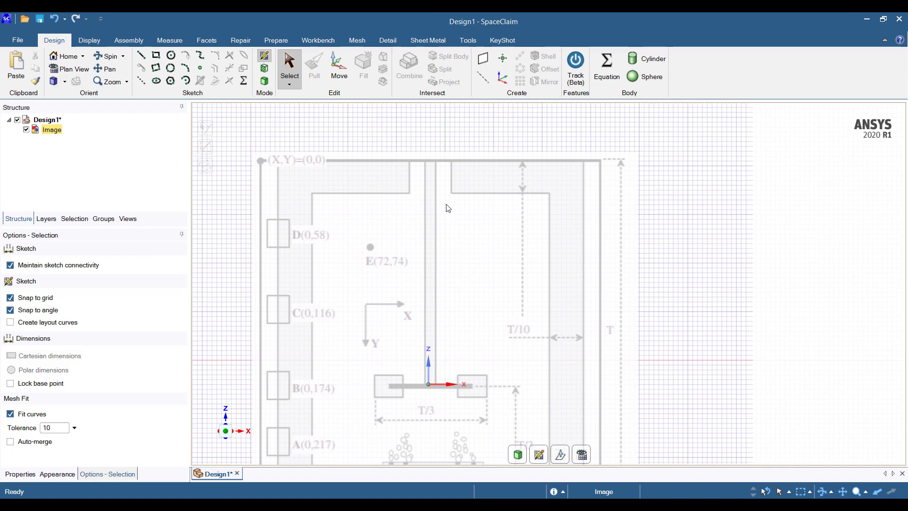
scroll(436, 165, "up", 4)
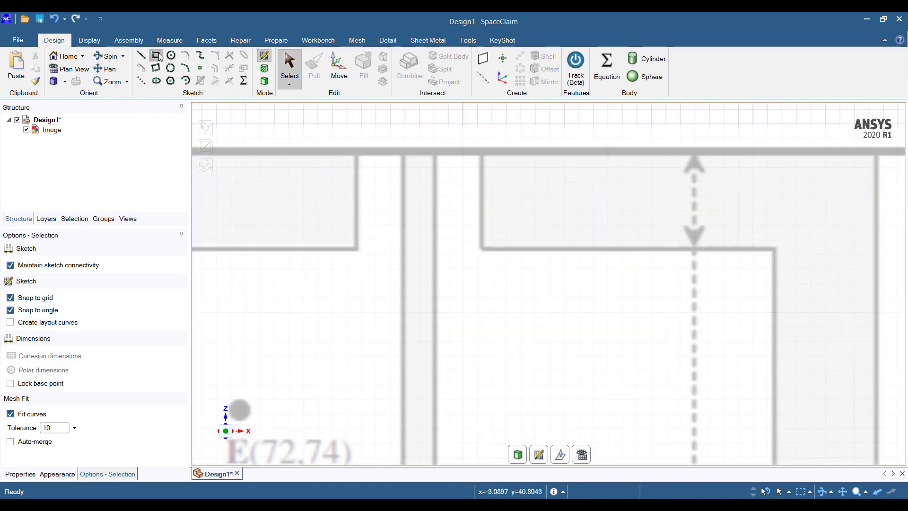
left_click(156, 56)
left_click(421, 152)
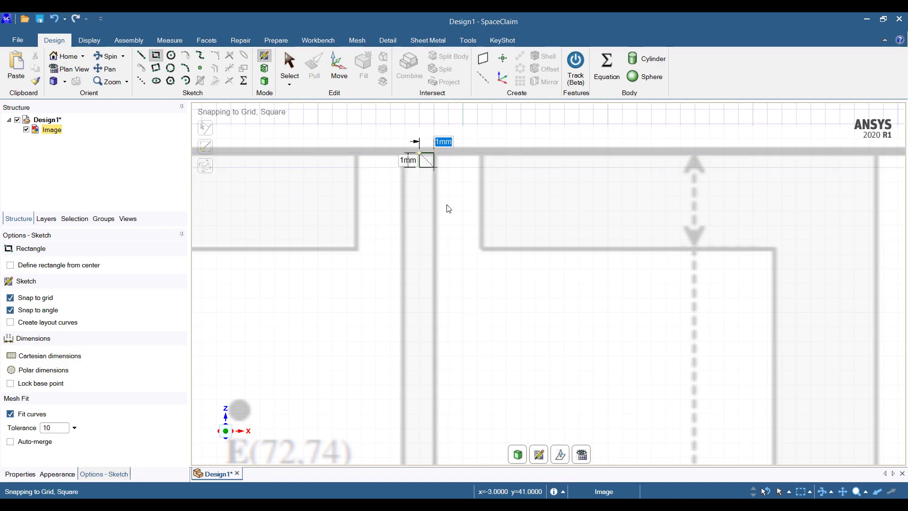
scroll(507, 164, "down", 3)
scroll(507, 164, "up", 5)
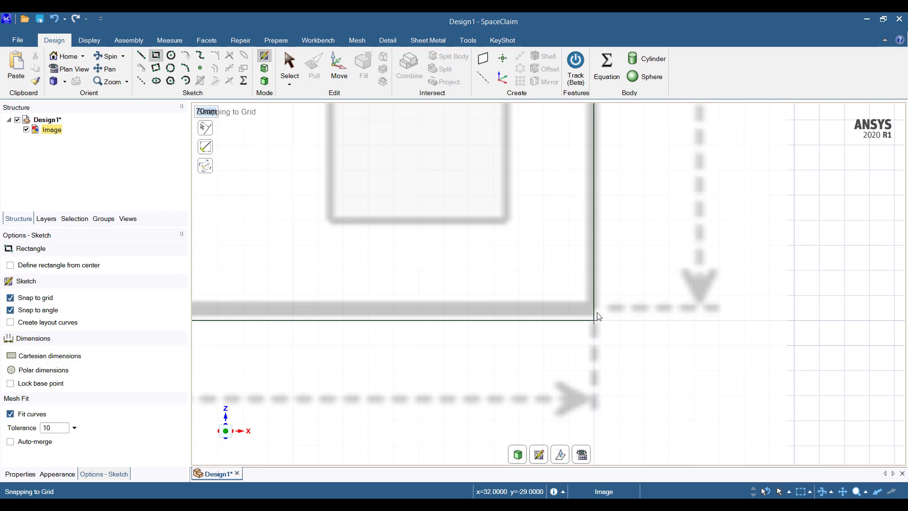
key("shift")
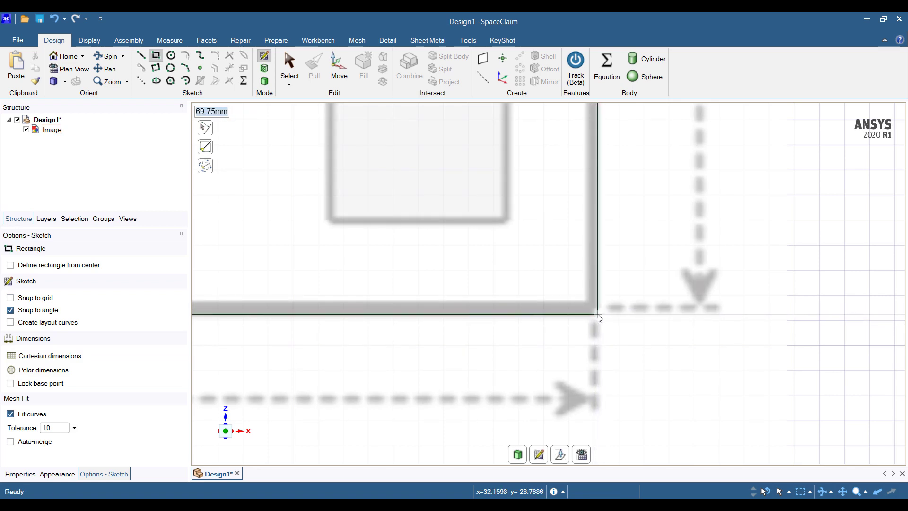
left_click(592, 308, "shift")
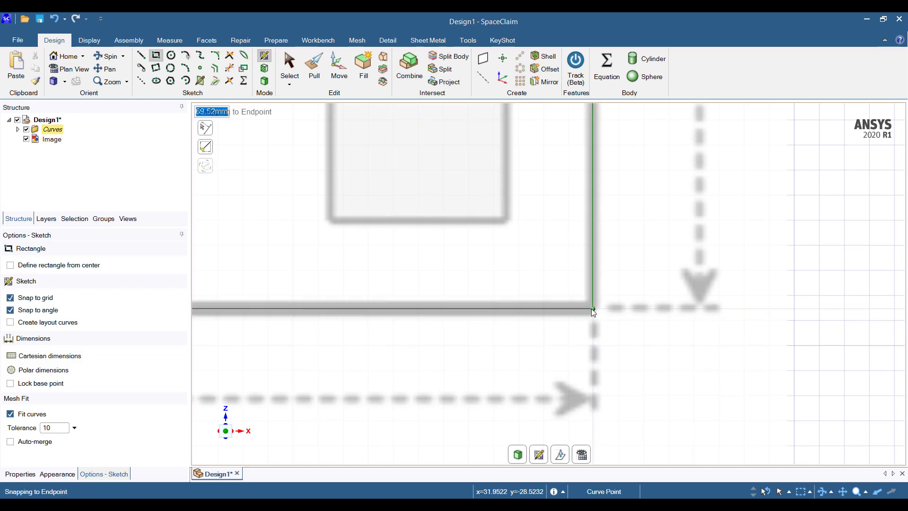
Revolve the rectangular surface a full turn about its vertical edge on the shaft centreline to form the solid tank
scroll(593, 309, "down", 5)
mouse_move(351, 172)
middle_mouse_down("ctrl")
mouse_move(343, 333)
mouse_move(351, 360)
middle_mouse_up("ctrl")
mouse_move(417, 247)
middle_mouse_down("ctrl")
mouse_move(413, 392)
mouse_move(430, 265)
middle_mouse_up("ctrl")
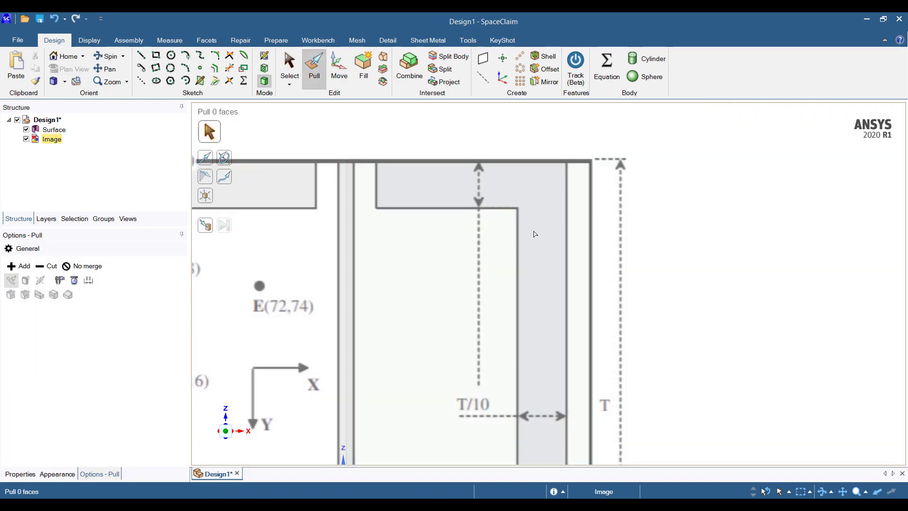
left_click(422, 212)
scroll(275, 138, "down", 3)
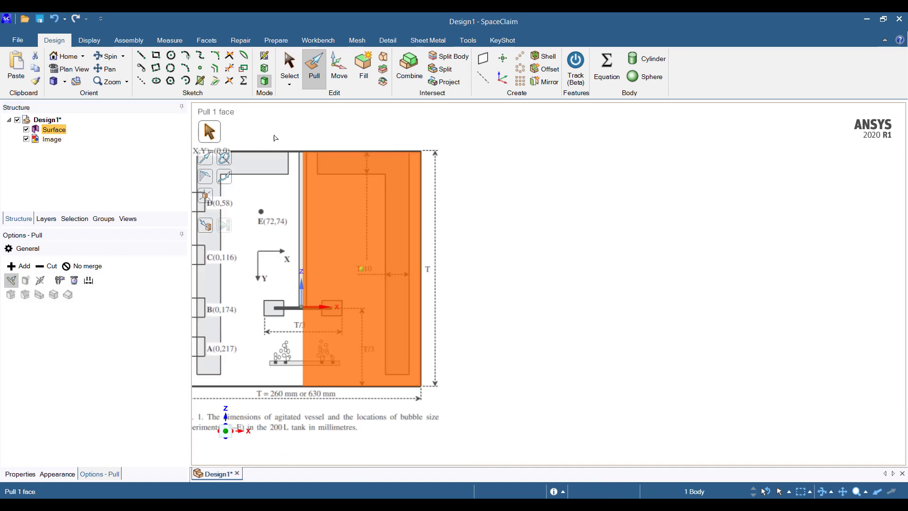
left_click(227, 161)
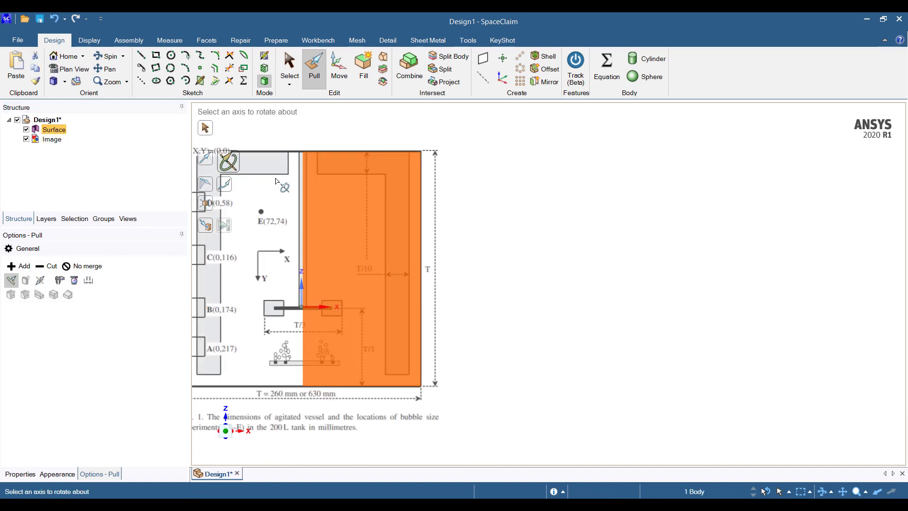
left_click(303, 200)
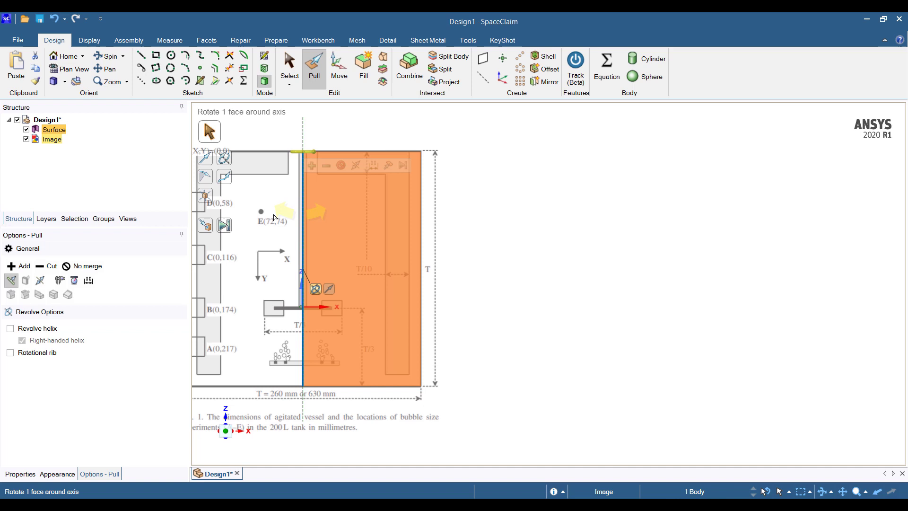
left_click(225, 227)
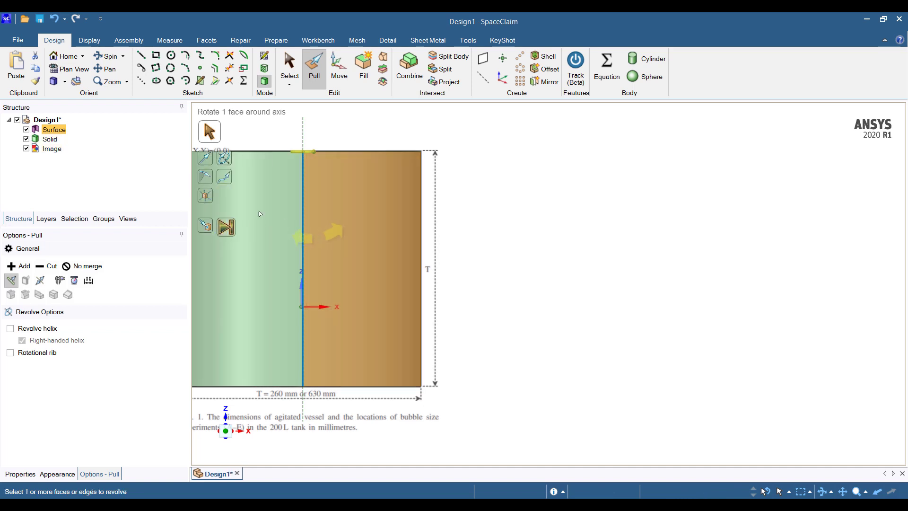
Move the revolved solid into a new component named Tank and hide it
right_click(54, 135)
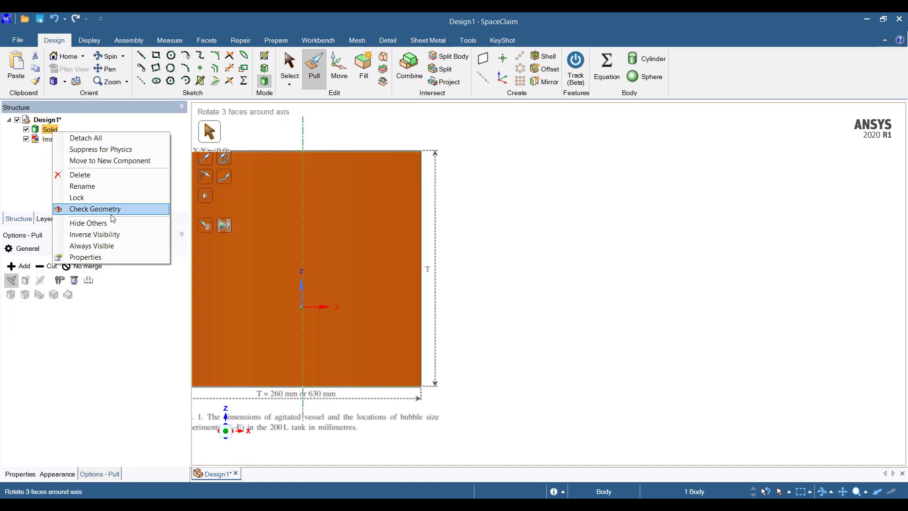
left_click(109, 161)
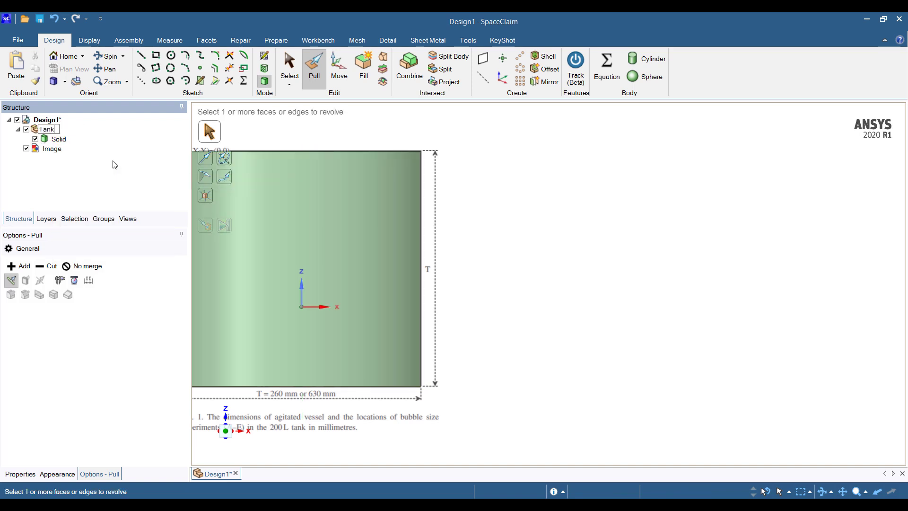
left_click(35, 139)
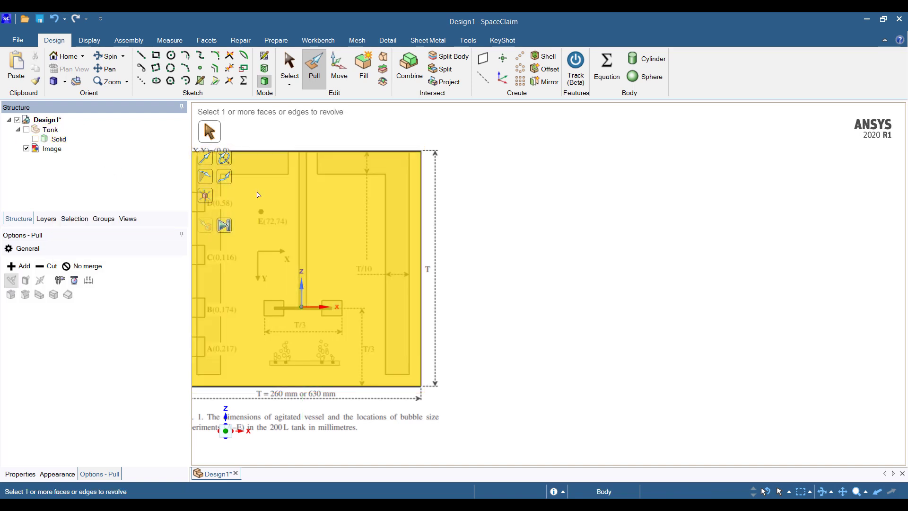
Sketch a rectangle about 0.99 mm wide and 46.85 mm tall over the shaft's right half, from the tank top to the impeller disc's lower edge
left_click(52, 149)
scroll(472, 219, "up", 5)
mouse_move(471, 219)
middle_mouse_down("ctrl")
mouse_move(480, 216)
mouse_move(466, 247)
middle_mouse_up("ctrl")
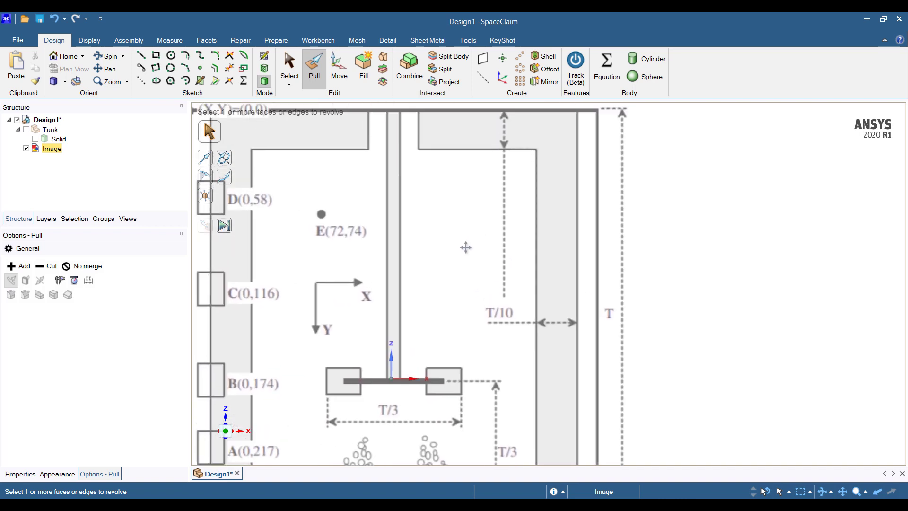
left_click(156, 56)
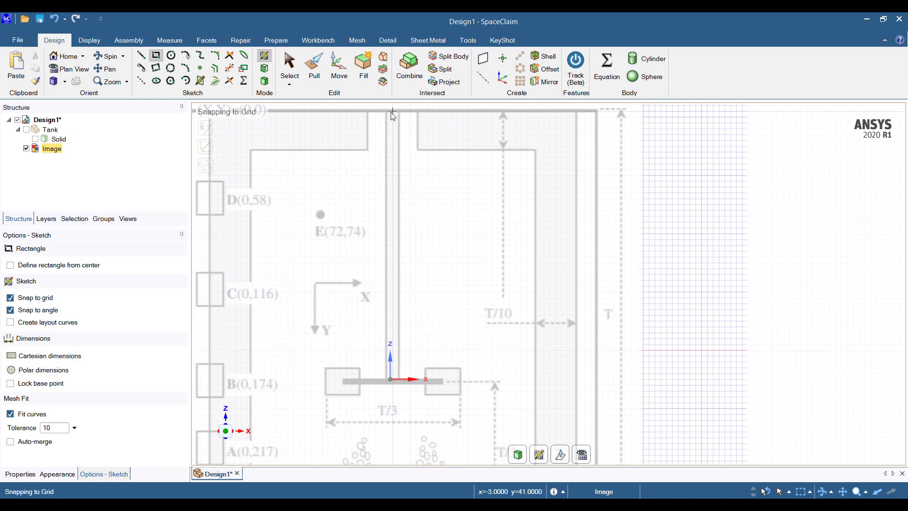
left_click(392, 116)
scroll(401, 374, "up", 3)
scroll(402, 376, "up", 2)
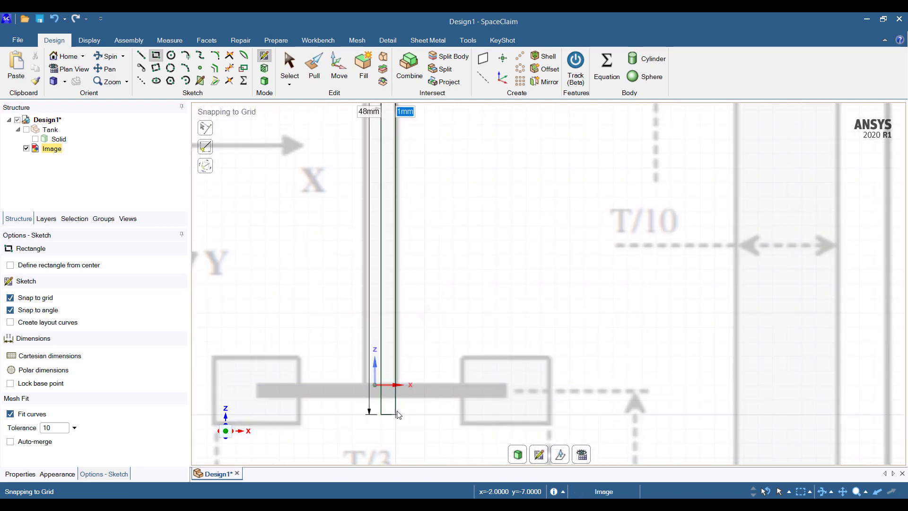
key("shift")
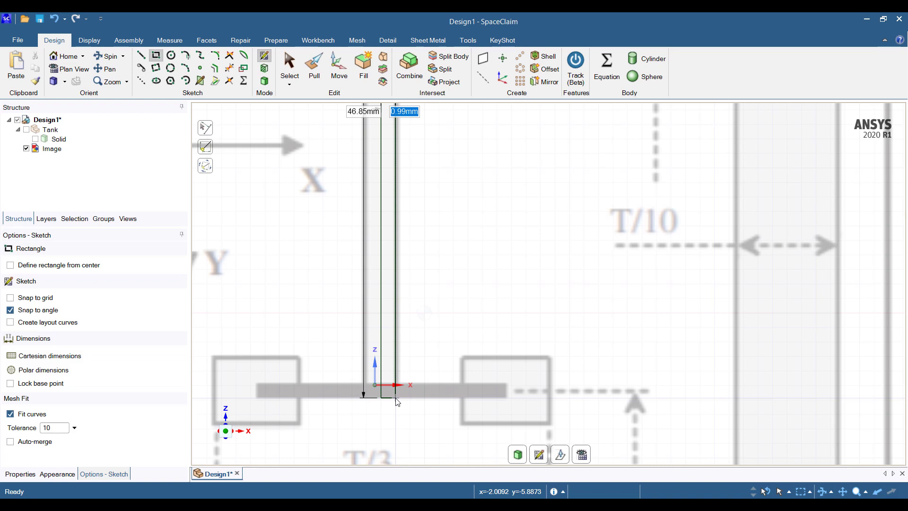
left_click(397, 401)
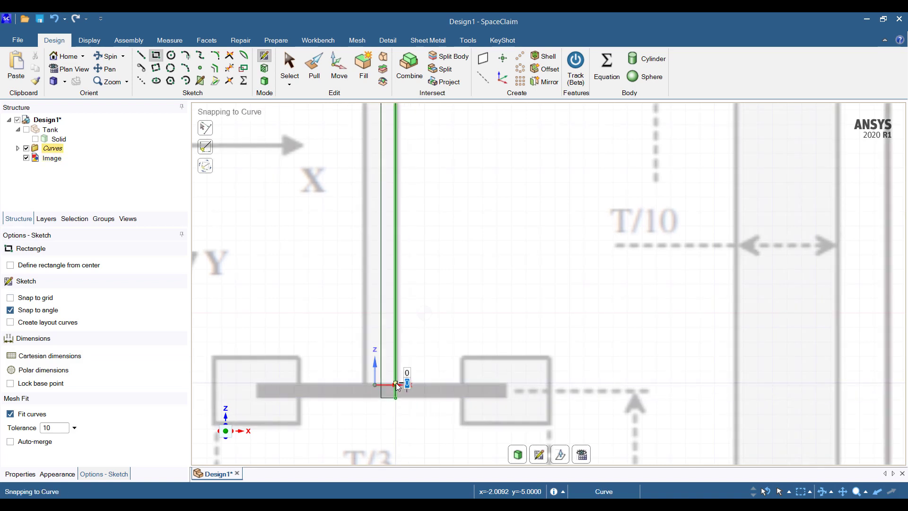
Sketch a rectangle about 7.7 mm wide and 1.04 mm tall over the impeller disc's right half, starting at the shaft rectangle's edge
left_click(397, 385)
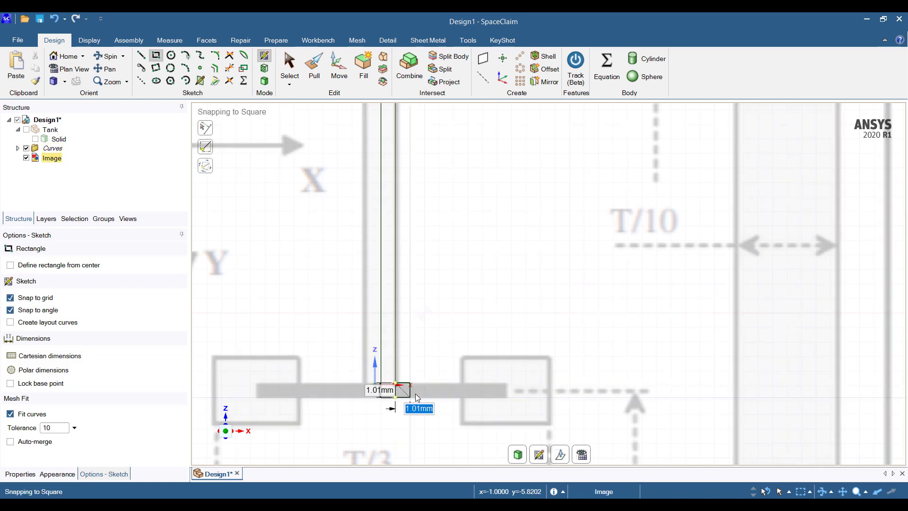
left_click(508, 402)
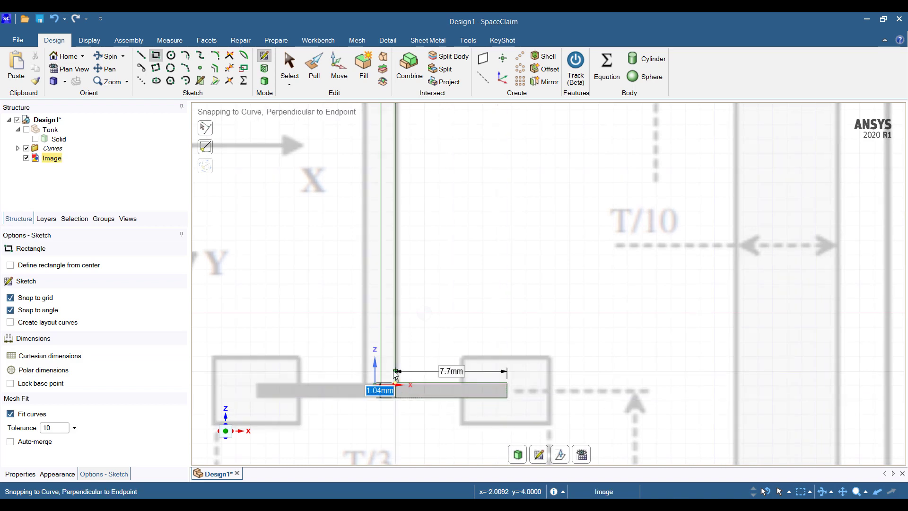
scroll(395, 401, "up", 5)
scroll(395, 403, "down", 2)
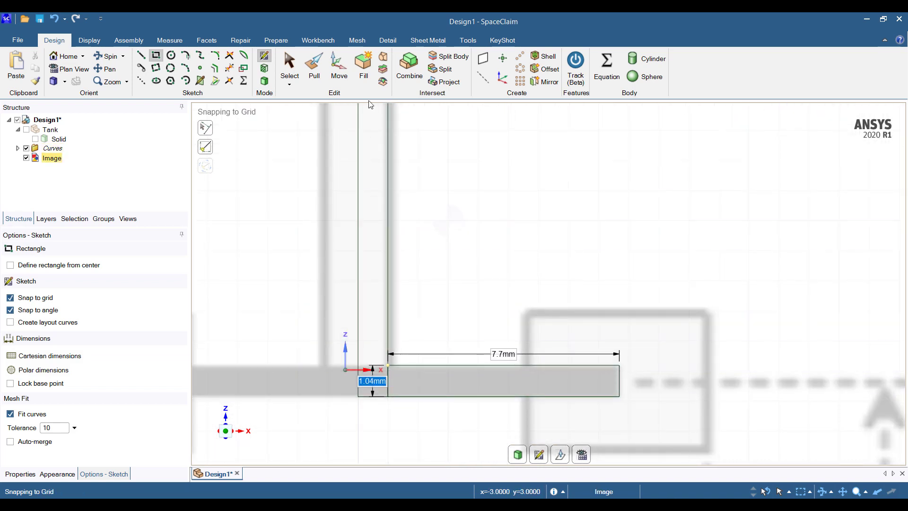
Trim away the line segment shared by the shaft and disc rectangles so they form one closed profile
left_click(230, 68)
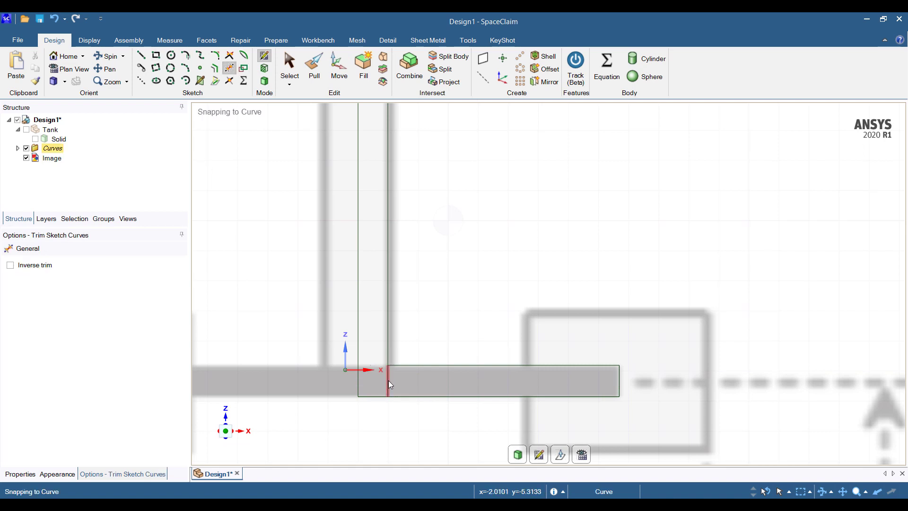
left_click(388, 380)
scroll(458, 349, "down", 5)
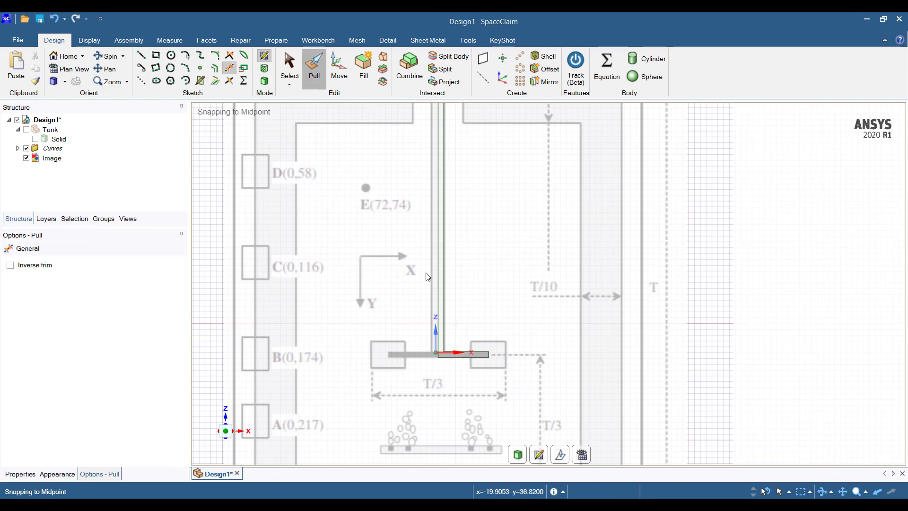
Revolve the shaft-and-disc surface a full turn about its vertical edge on the shaft centreline
left_click(314, 73)
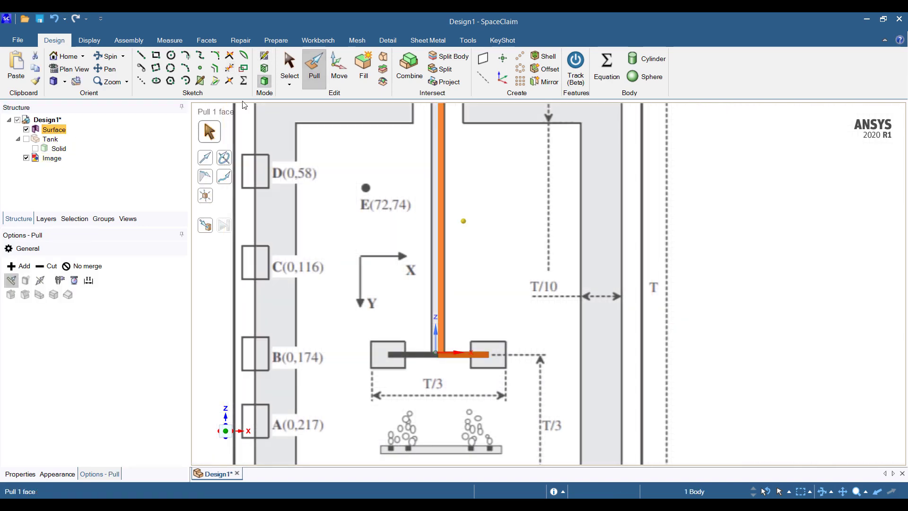
left_click(225, 158)
left_click(434, 221)
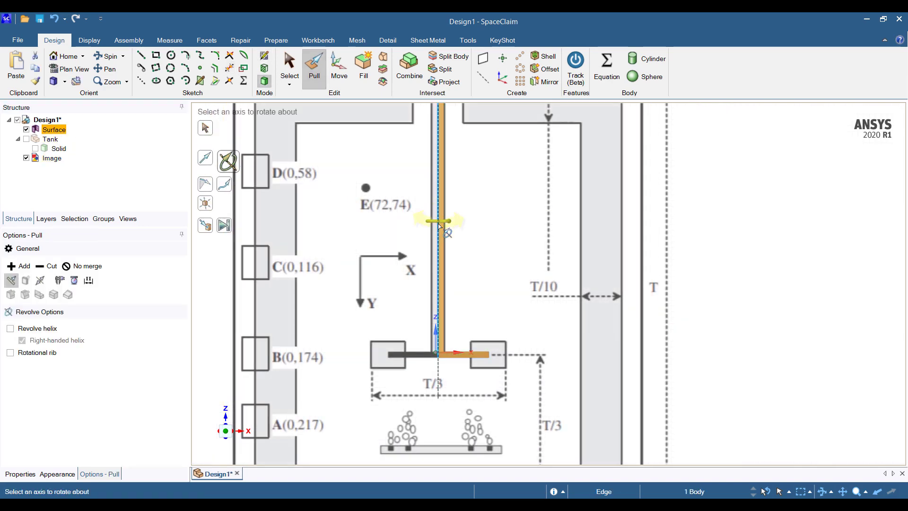
left_click(225, 226)
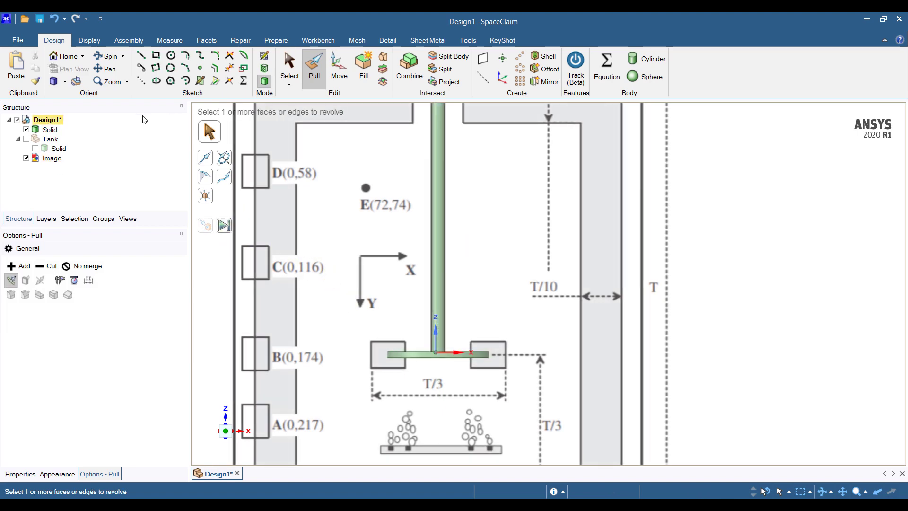
Sketch a rectangle about 6 mm wide and 4.6 mm tall over the impeller's right blade in the figure
left_click(156, 55)
scroll(504, 326, "up", 3)
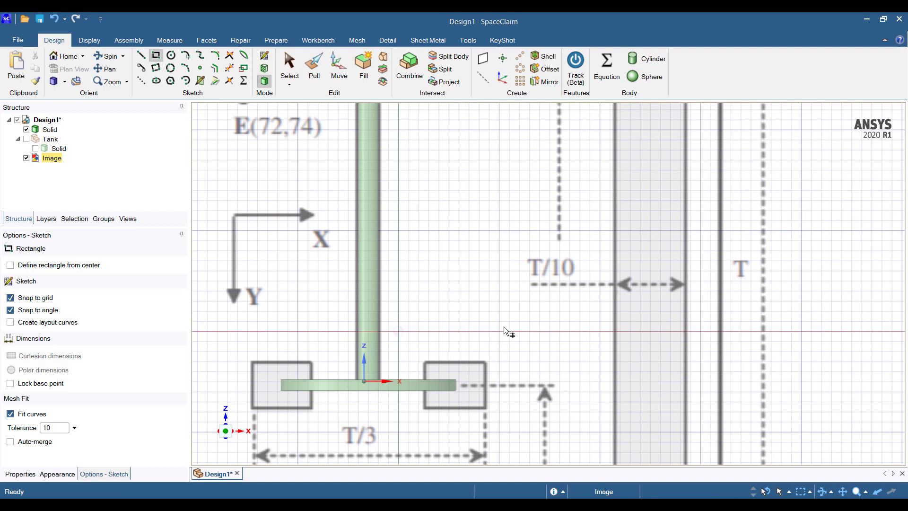
scroll(422, 366, "up", 4)
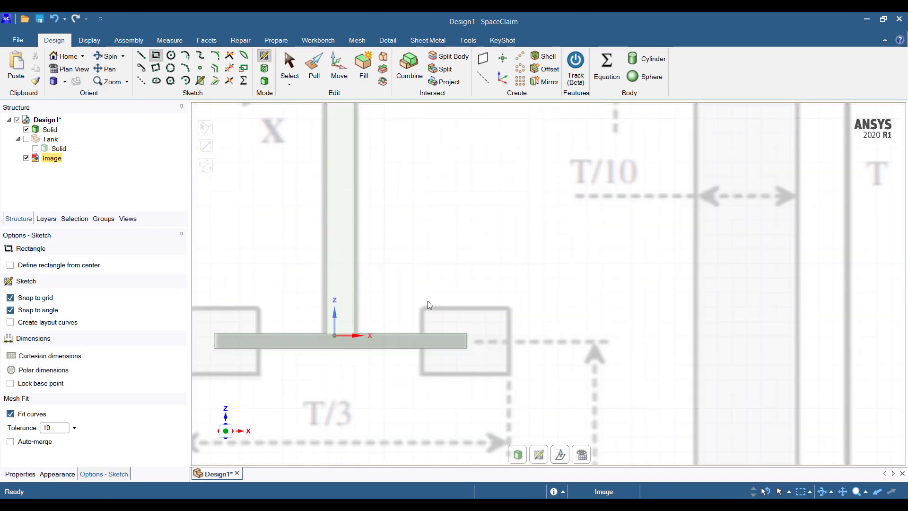
scroll(419, 310, "up", 3)
key("shift")
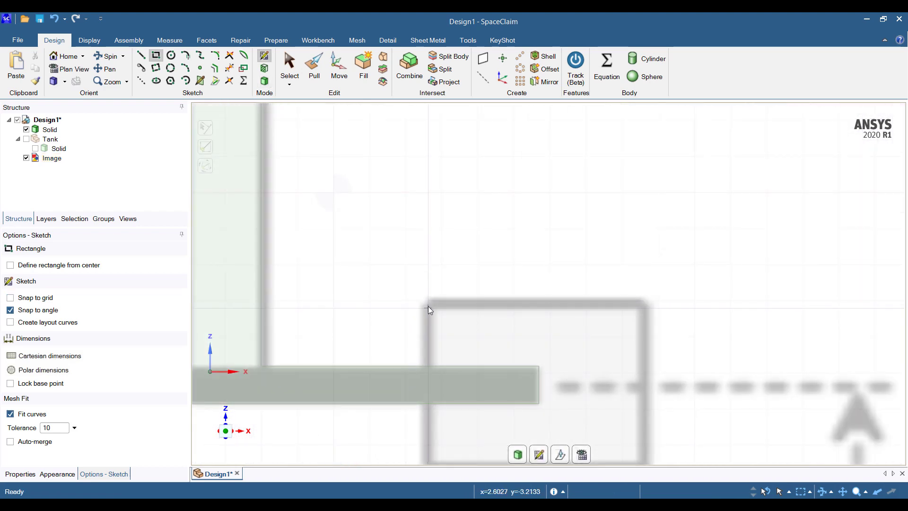
left_click(427, 302, "shift")
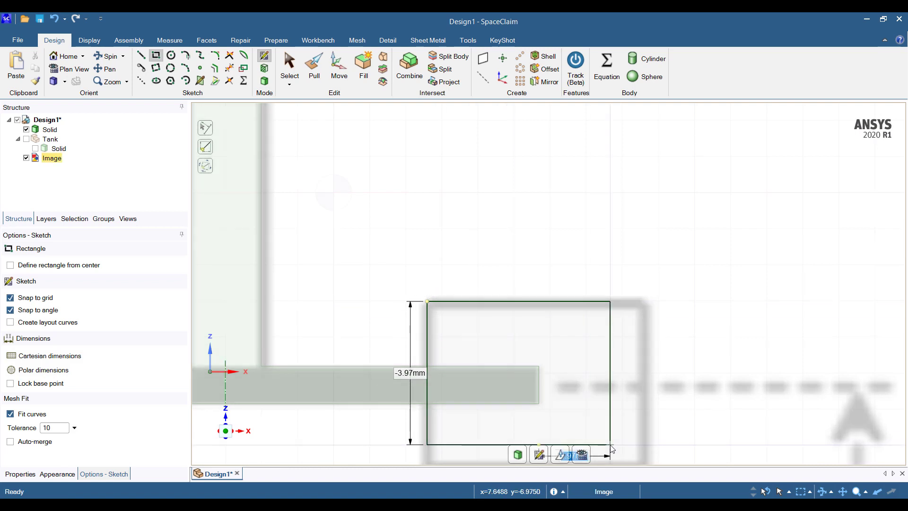
middle_click_drag(611, 444, 561, 346, "shift")
key("shift")
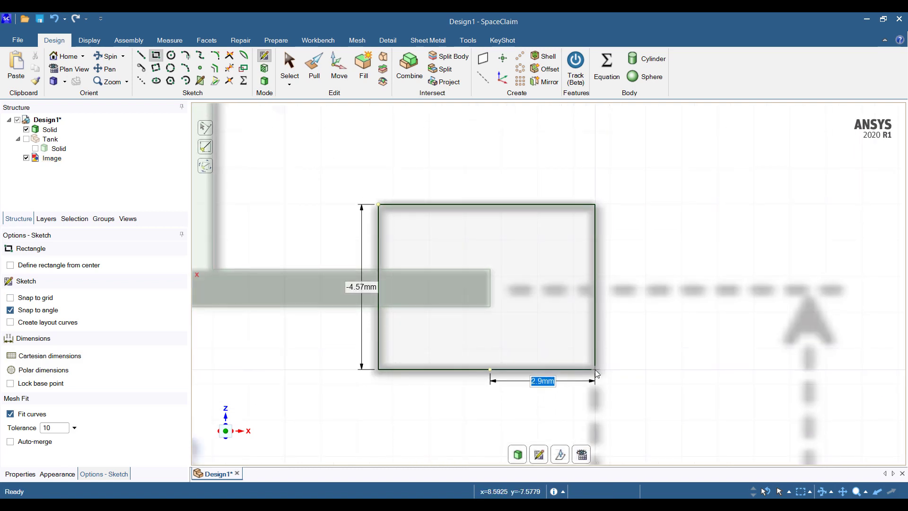
left_click(595, 371)
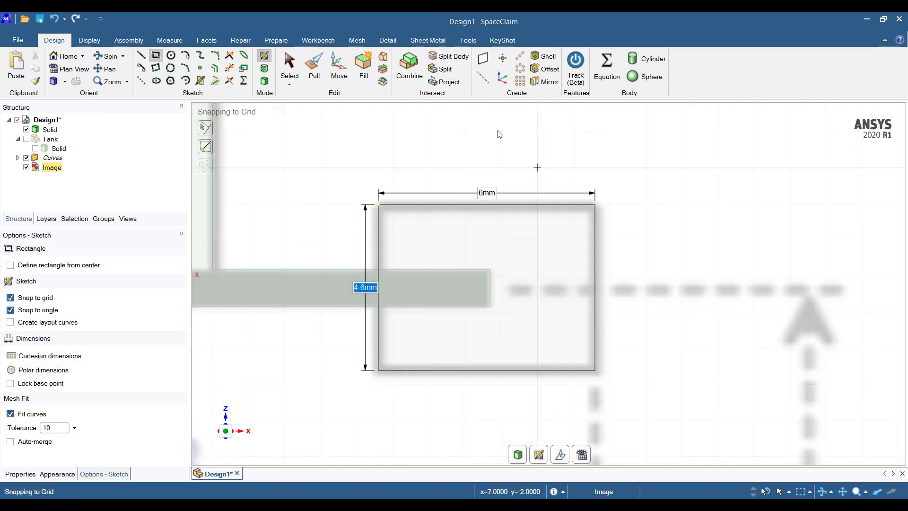
Pull the blade surface out 1 mm into a solid joined to the impeller disc
scroll(536, 243, "down", 4)
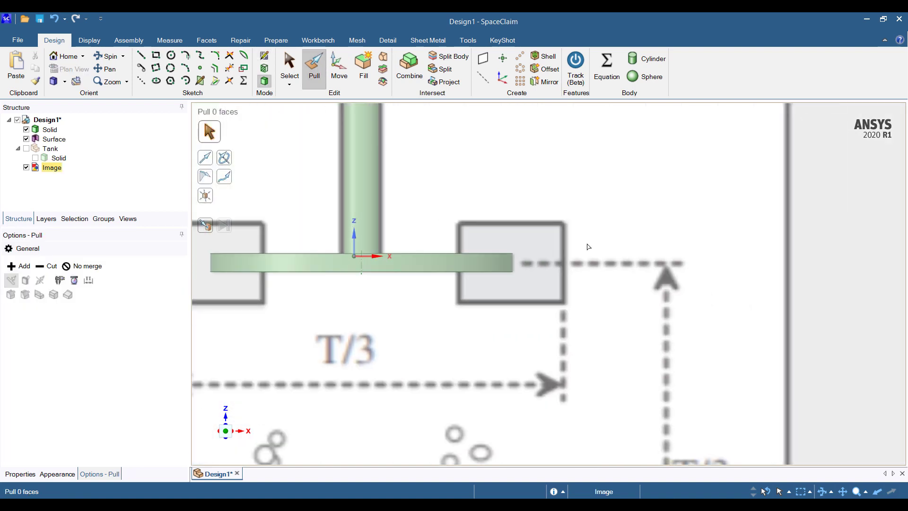
middle_click_drag(587, 243, 576, 259)
left_click(58, 138)
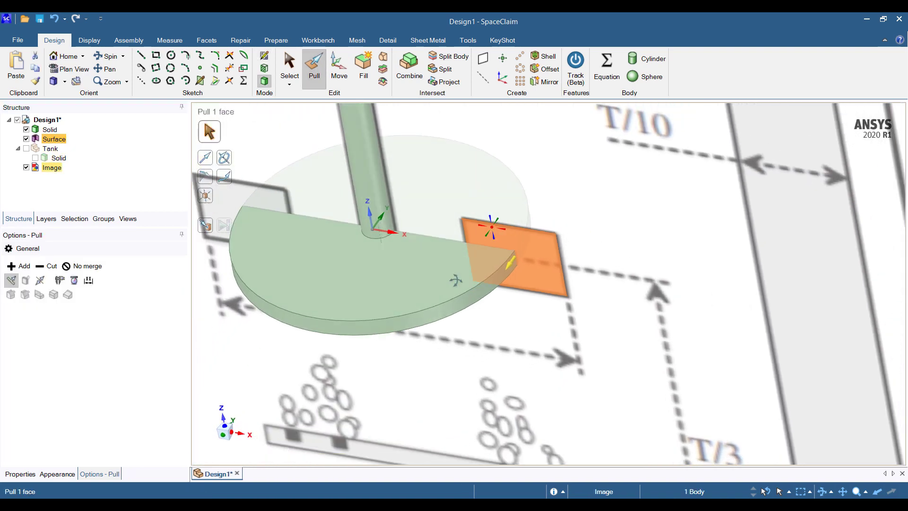
left_click_drag(513, 258, 508, 270)
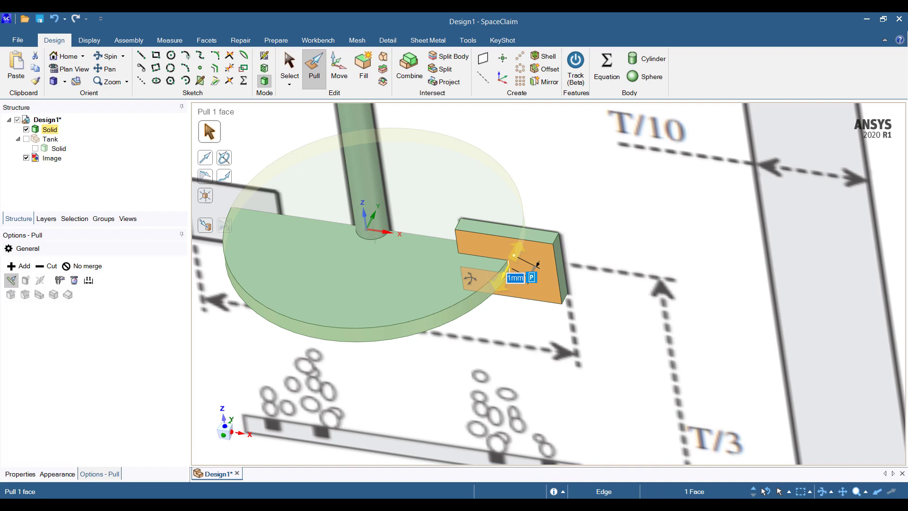
type("0.5")
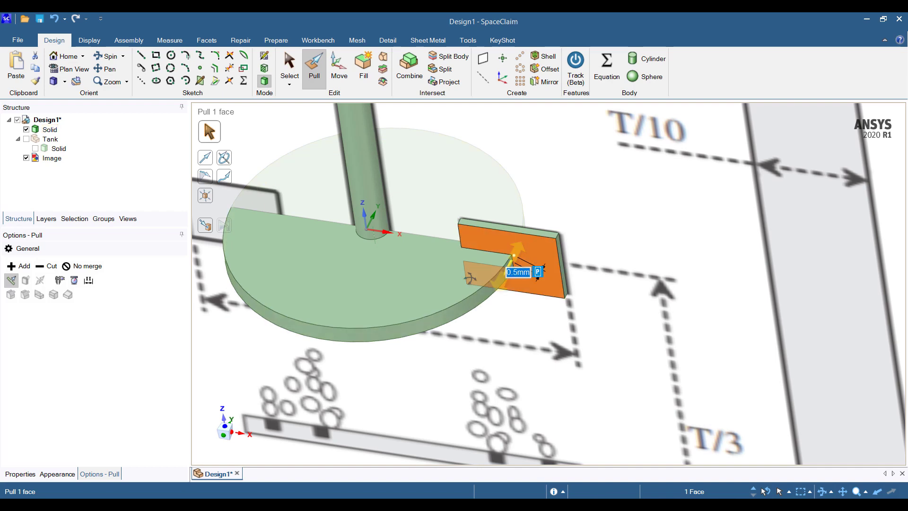
middle_click_drag(469, 278, 551, 245)
scroll(327, 271, "down", 5)
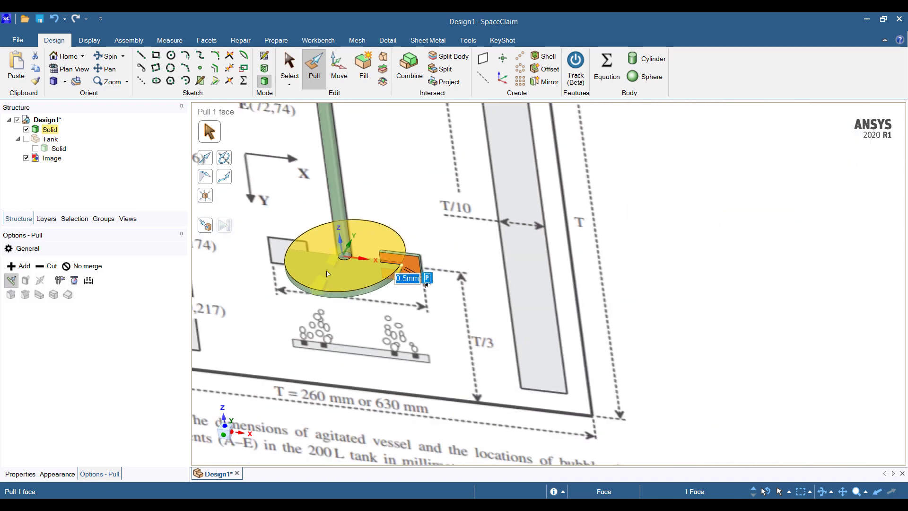
scroll(373, 266, "up", 4)
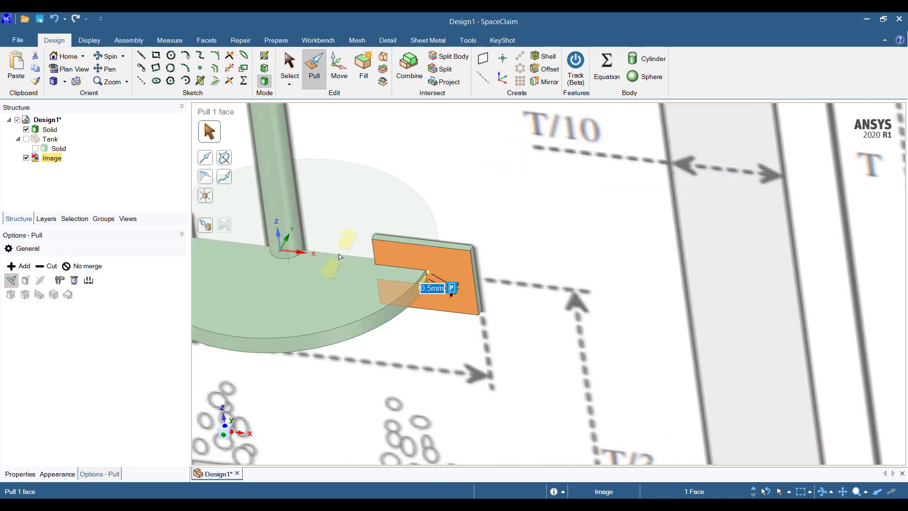
key("ctrl+z")
key("ctrl+z")
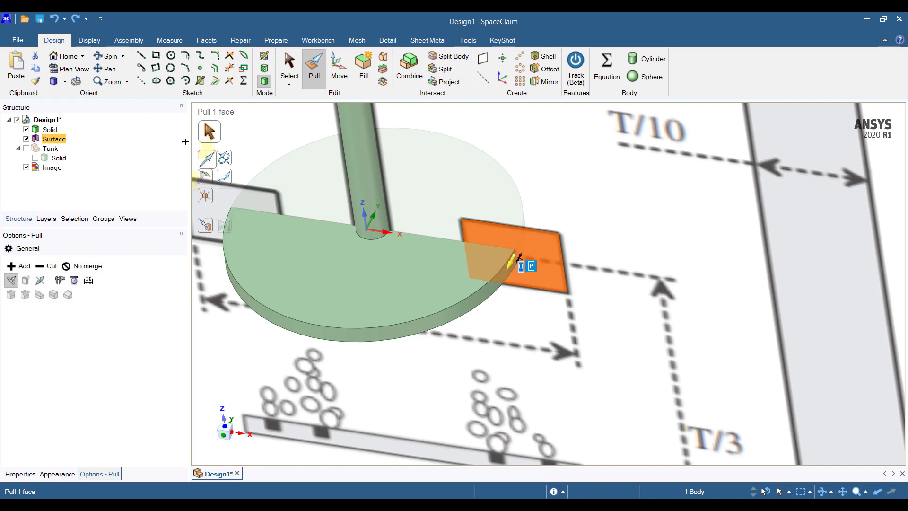
key("ctrl+y")
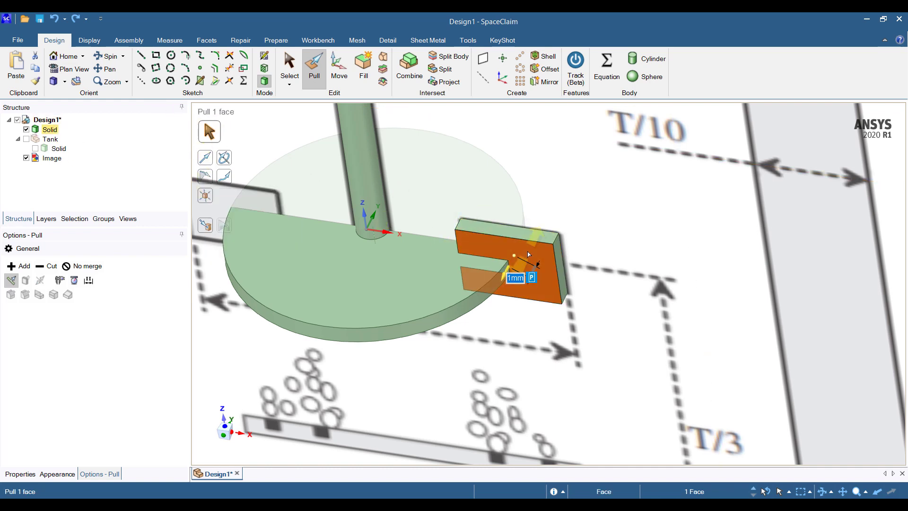
Set the blade's pull thickness to 0.5 mm and clear the selection
type("0.5")
key("Return")
key("Escape")
key("Escape")
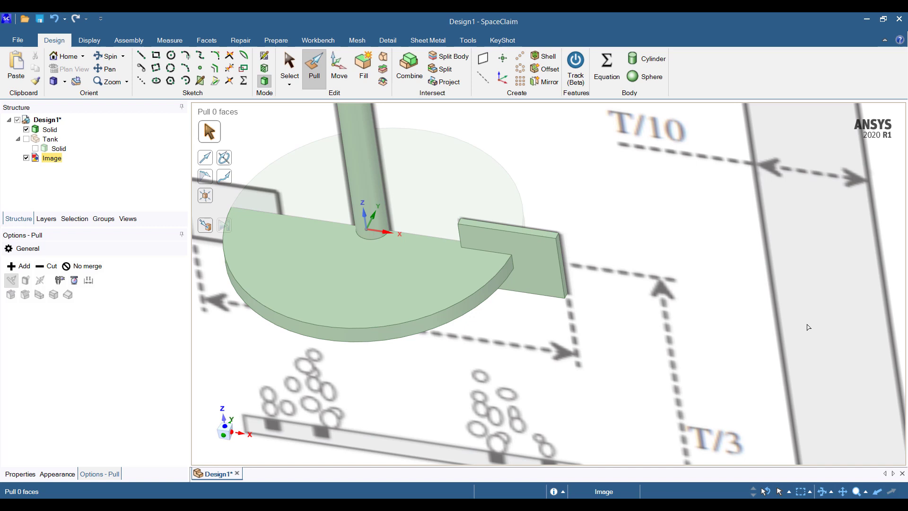
left_click_drag(449, 198, 498, 240)
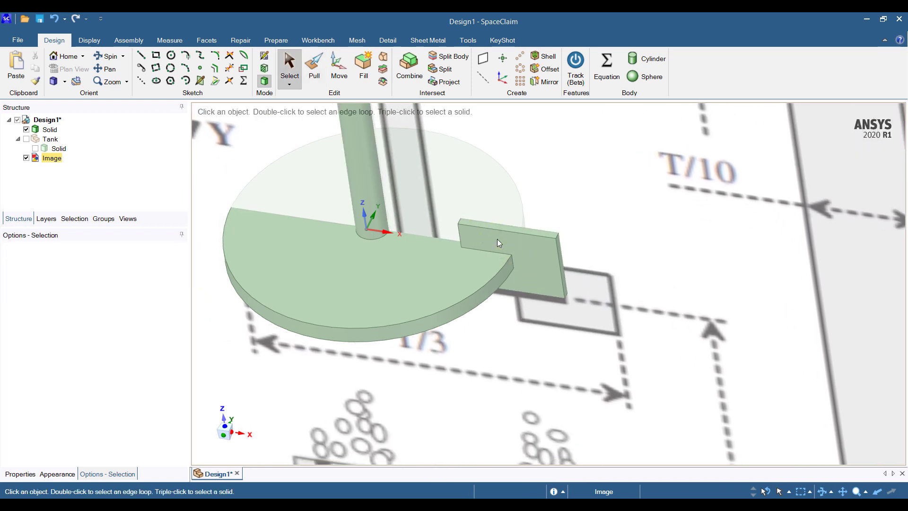
key("ctrl+z")
scroll(432, 233, "down", 5)
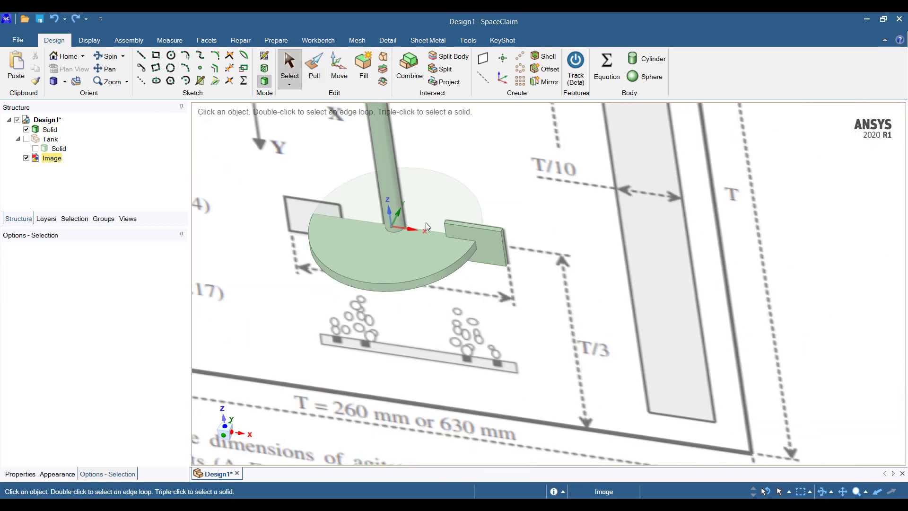
Hide the figure image, leaving only the shaft and impeller solid in view
left_click(27, 140)
left_click(26, 158)
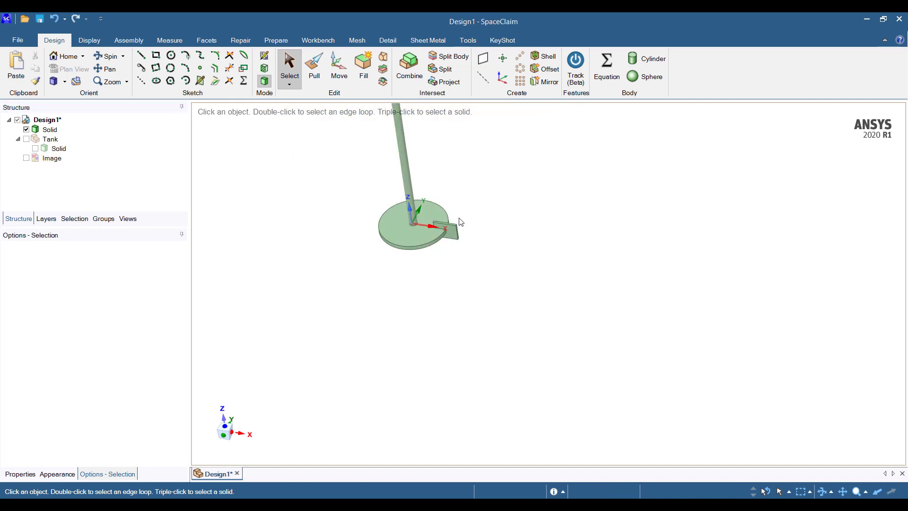
Create a one-dimensional circular pattern of the blade's faces about the shaft axis with a count of 6 over 360°
left_click_drag(425, 208, 465, 248)
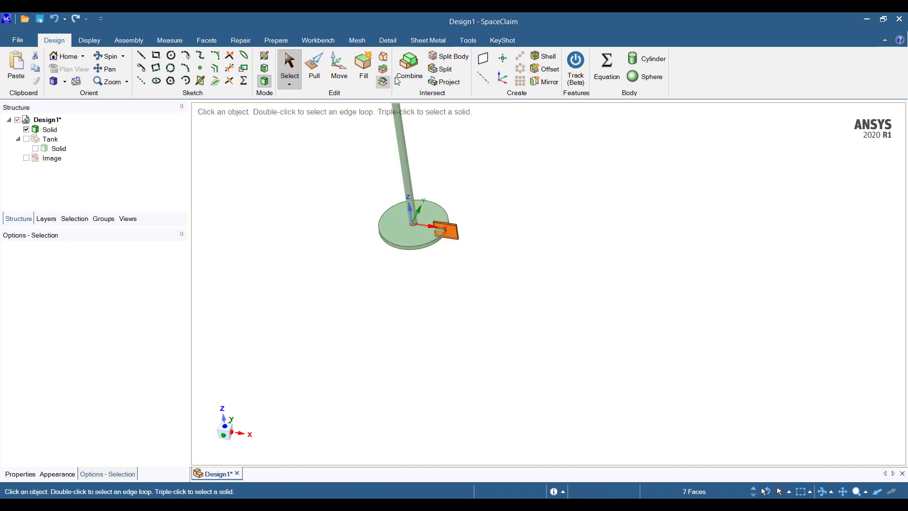
left_click(522, 71)
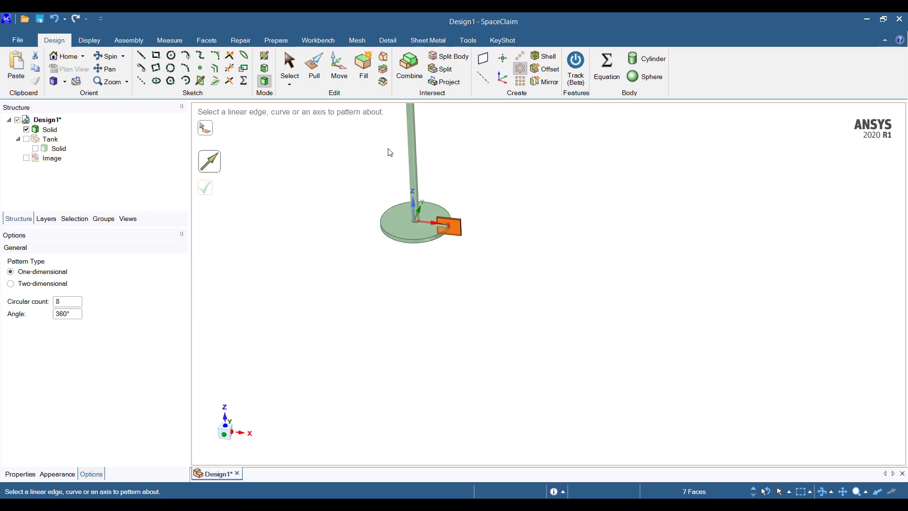
middle_click_drag(388, 149, 351, 355, "ctrl")
left_click(370, 294)
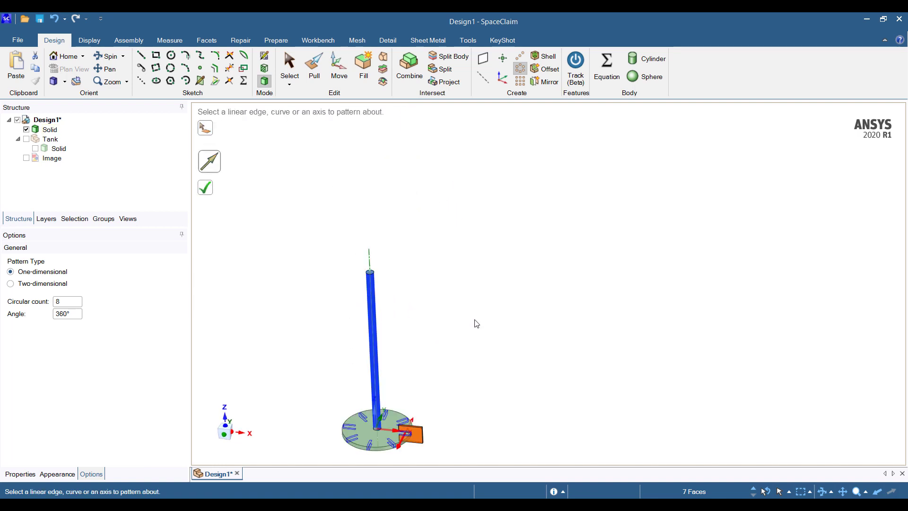
middle_click_drag(354, 403, 383, 289, "shift")
double_click(76, 303)
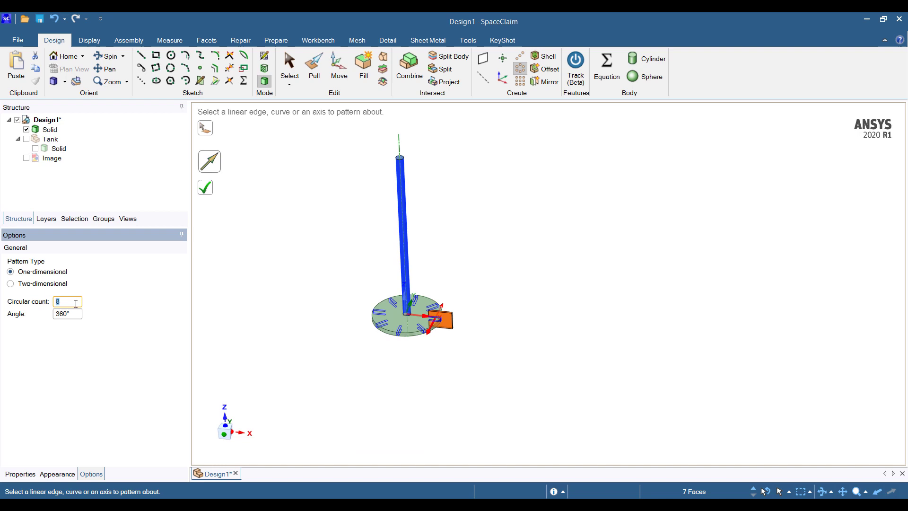
type("6")
key("Return")
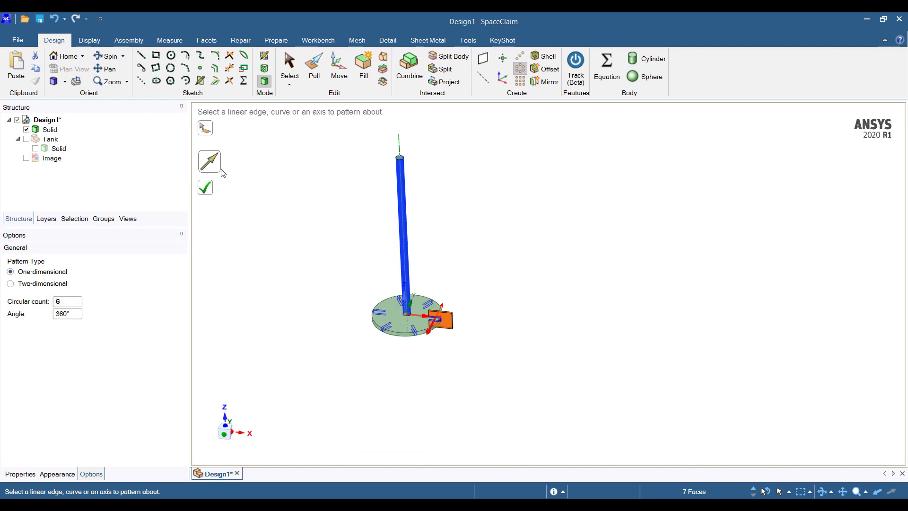
left_click(208, 191)
middle_click_drag(489, 335, 462, 300)
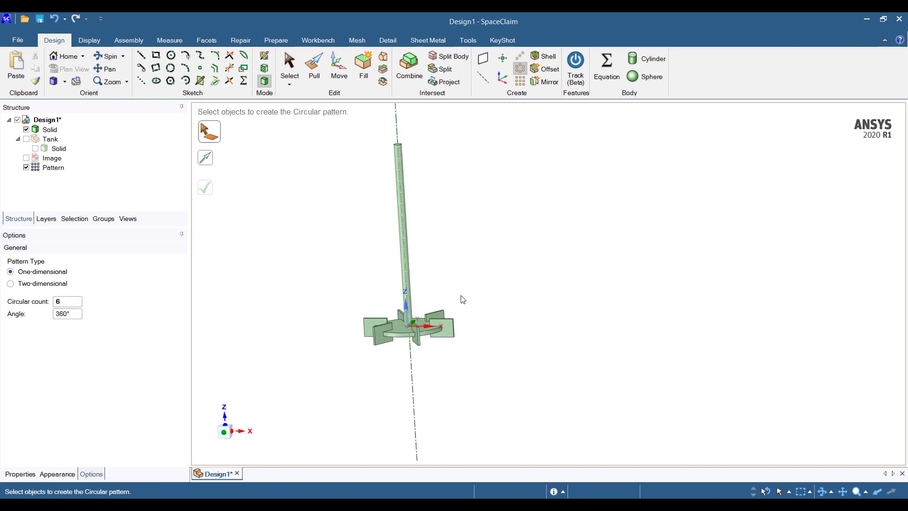
Show the figure image again and briefly display the Tank component for comparison before hiding it
left_click(26, 138)
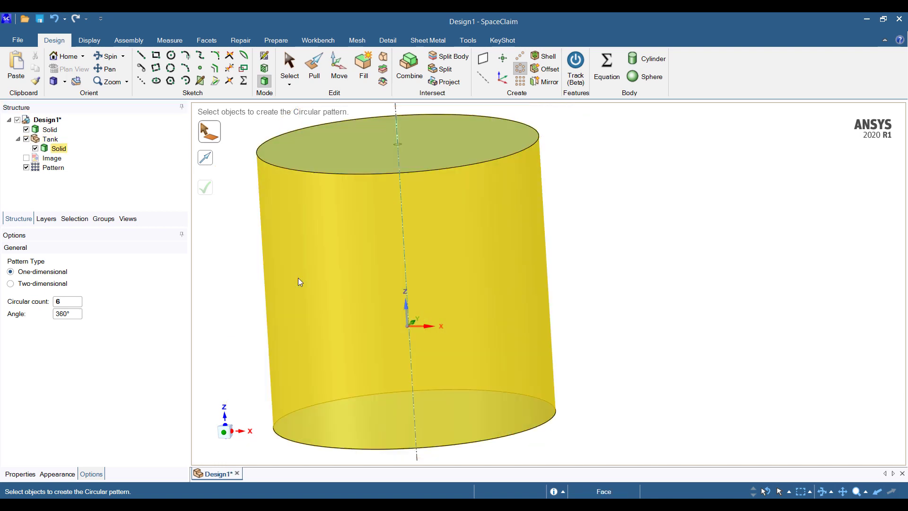
left_click(26, 158)
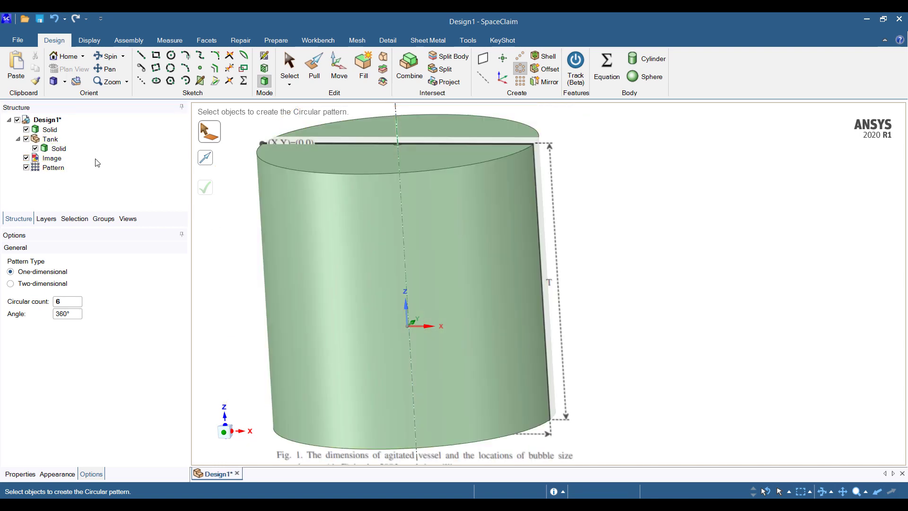
left_click(26, 139)
Move the shaft and impeller solid into a new component named Turbine
left_click(50, 130)
right_click(53, 131)
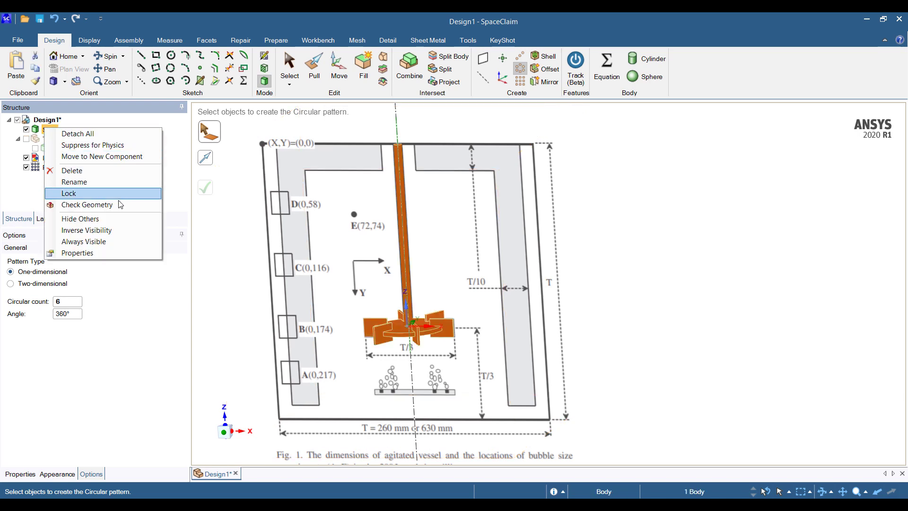
left_click(109, 157)
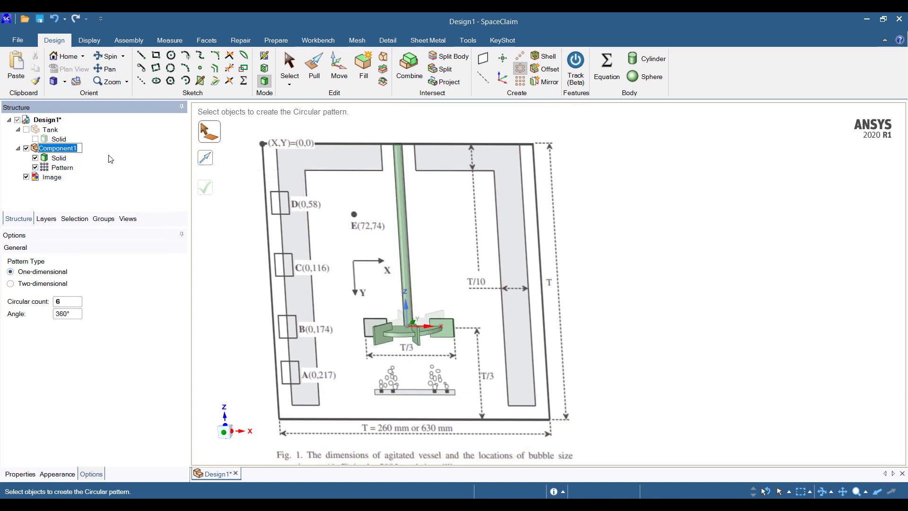
type("Turbine")
key("Return")
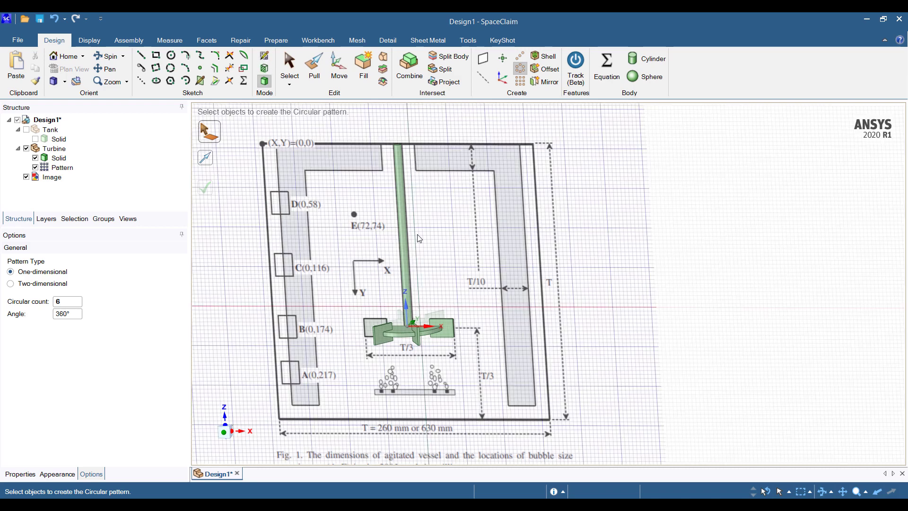
On the figure's plane, sketch a rectangle about 20.04 by 6.69 mm tracing the horizontal arm of the shaded baffle on the +X side
left_click(447, 254)
left_click(586, 460)
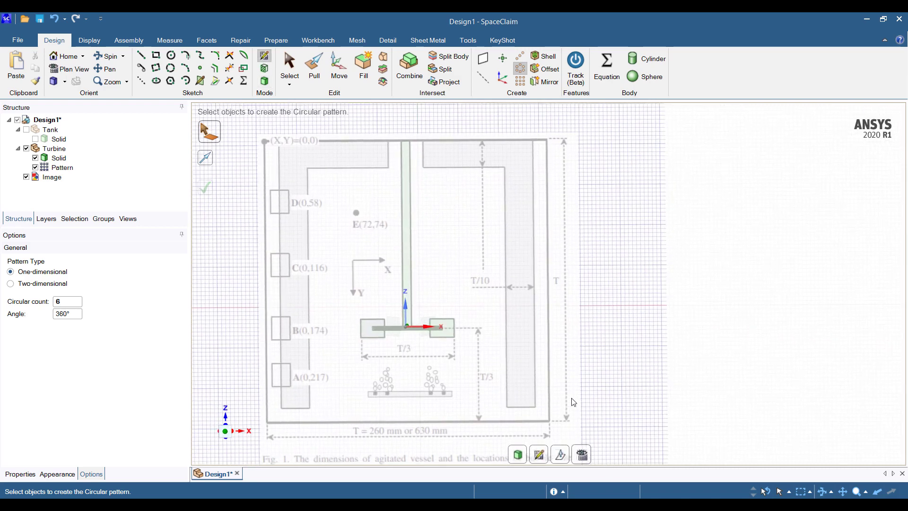
left_click(156, 55)
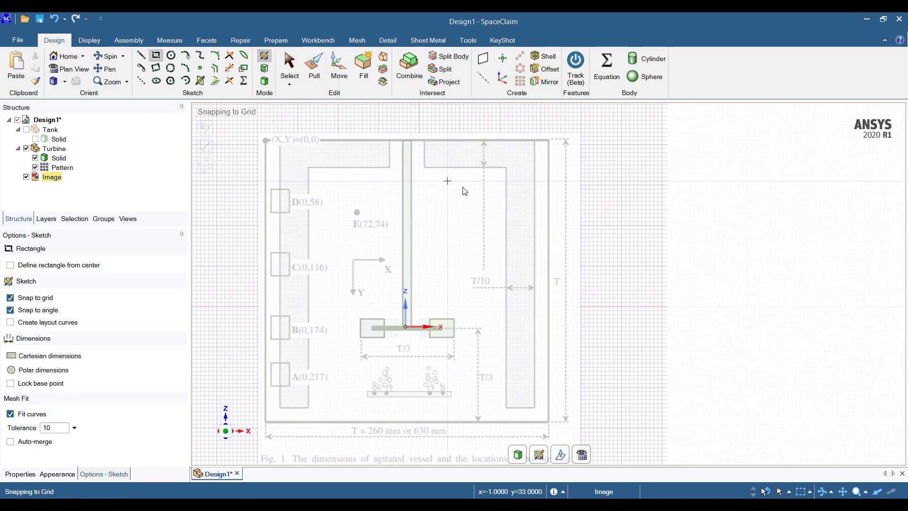
scroll(414, 118, "up", 5)
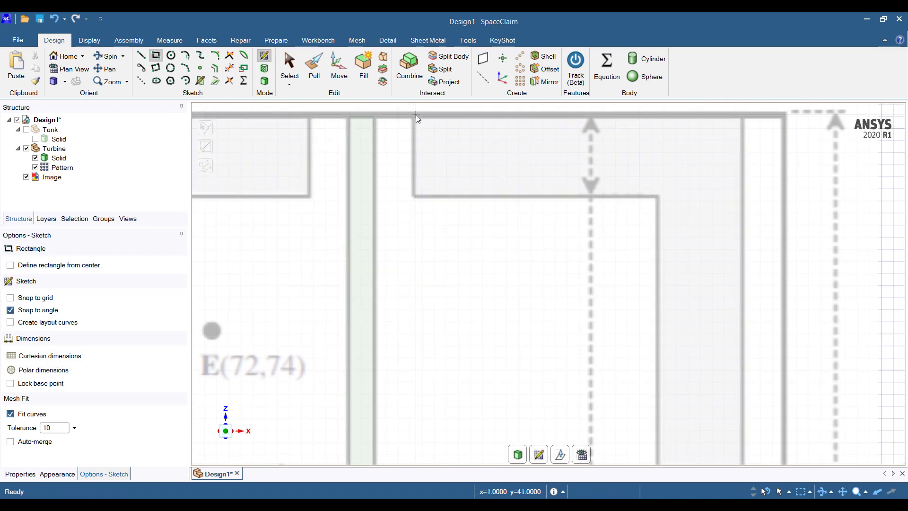
left_click(414, 116)
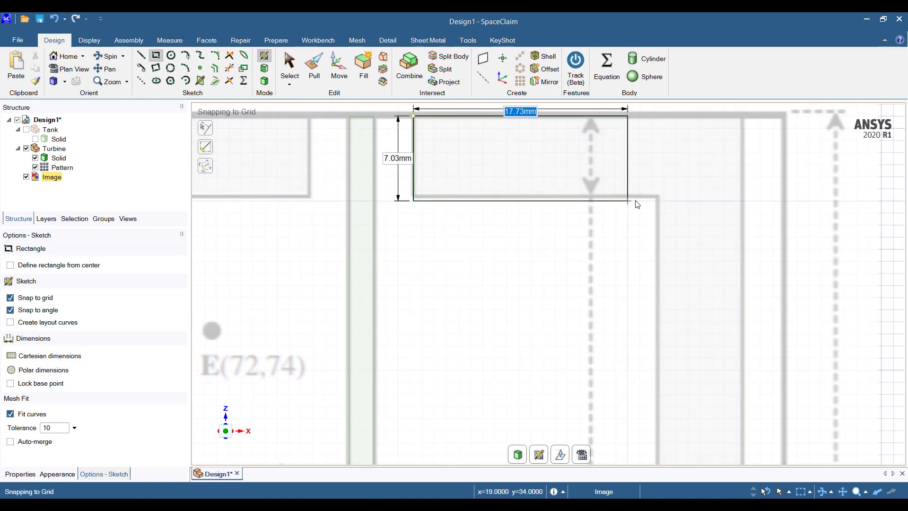
key("shift")
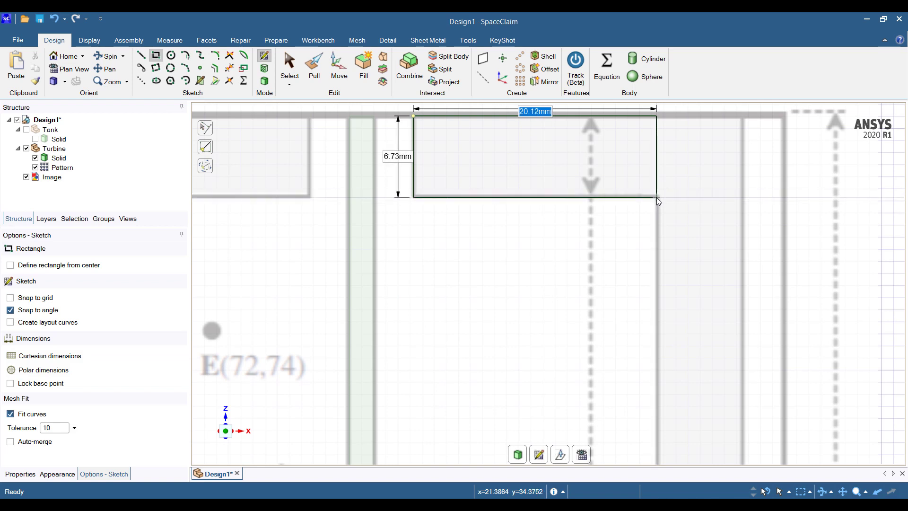
left_click(655, 197)
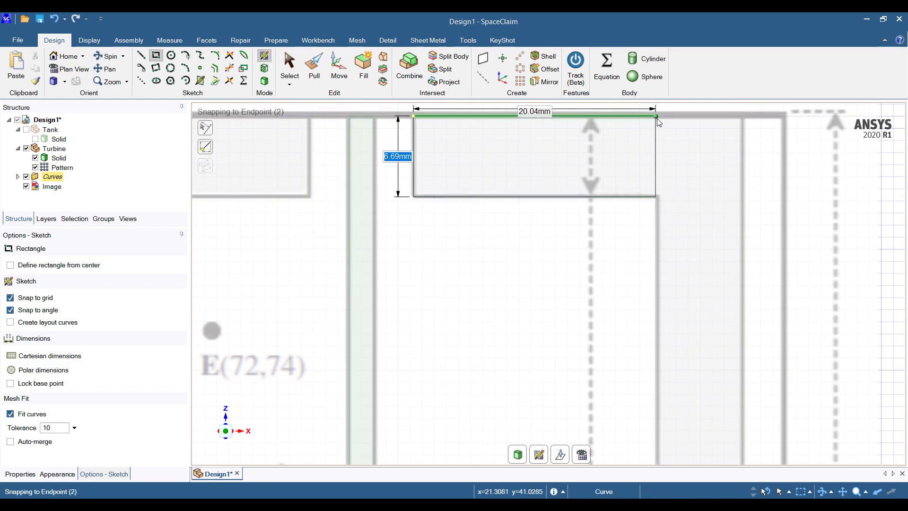
Sketch an adjoining rectangle about 7.22 by 66.01 mm tracing the baffle's vertical leg down to its lower end
middle_click_drag(731, 359, 642, 132, "shift")
middle_click_drag(657, 384, 659, 228, "shift")
mouse_move(683, 372)
middle_mouse_down("shift")
mouse_move(668, 327)
mouse_move(652, 185)
middle_mouse_up("shift")
middle_click_drag(630, 369, 632, 312, "shift")
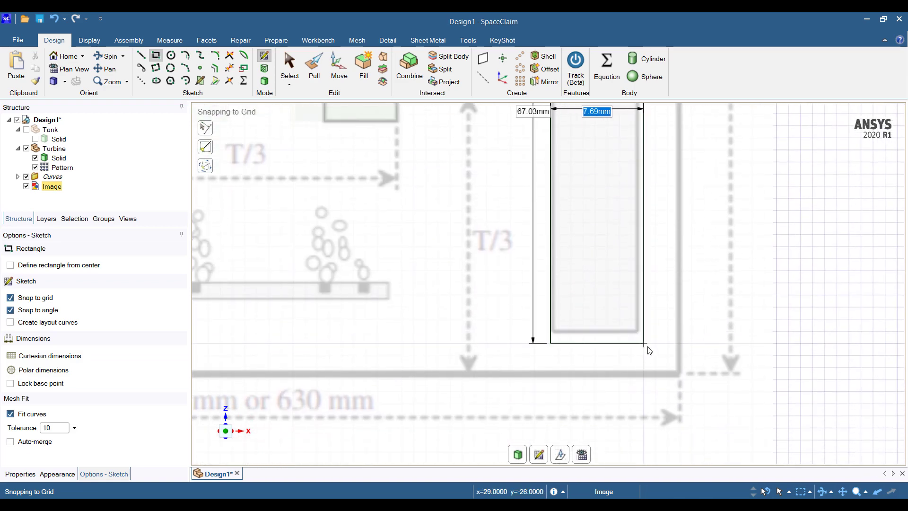
scroll(641, 341, "up", 7)
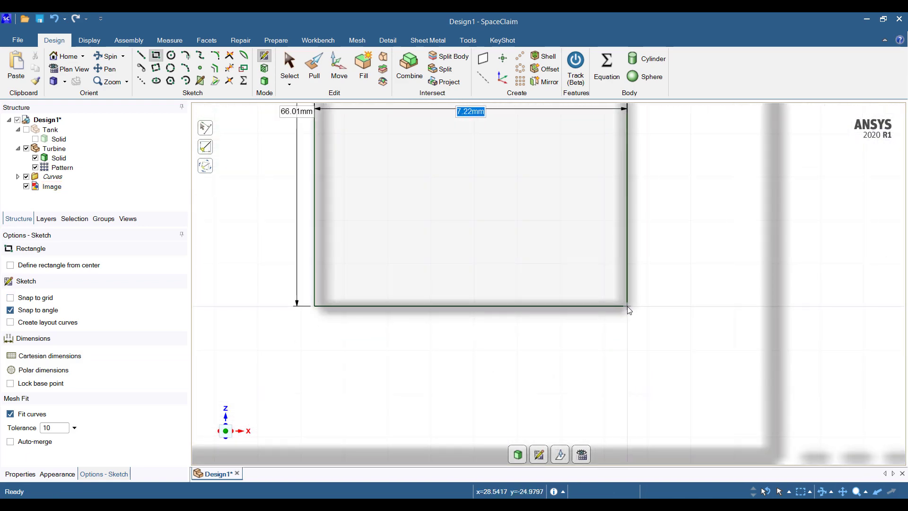
left_click(624, 308)
scroll(621, 309, "down", 5)
scroll(620, 310, "down", 3)
middle_click_drag(620, 310, 617, 461, "shift")
middle_click_drag(567, 242, 563, 291, "shift")
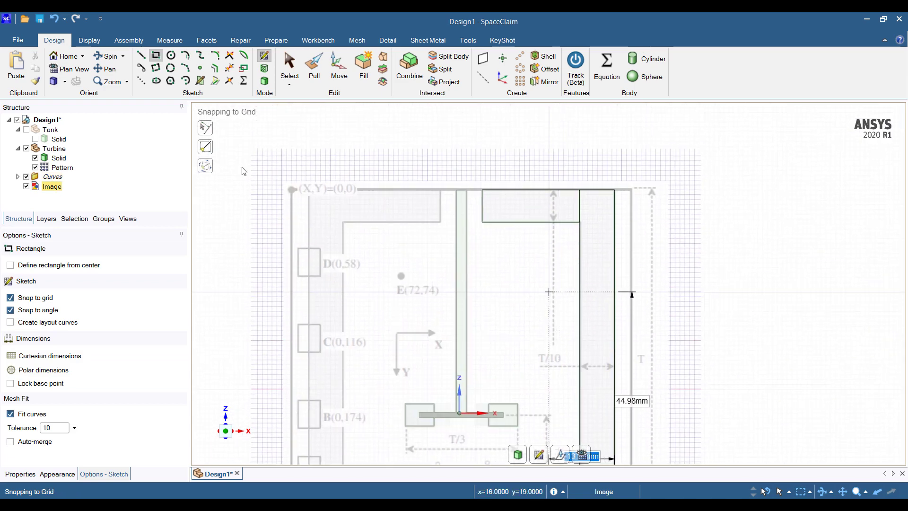
scroll(543, 193, "up", 5)
scroll(592, 247, "up", 4)
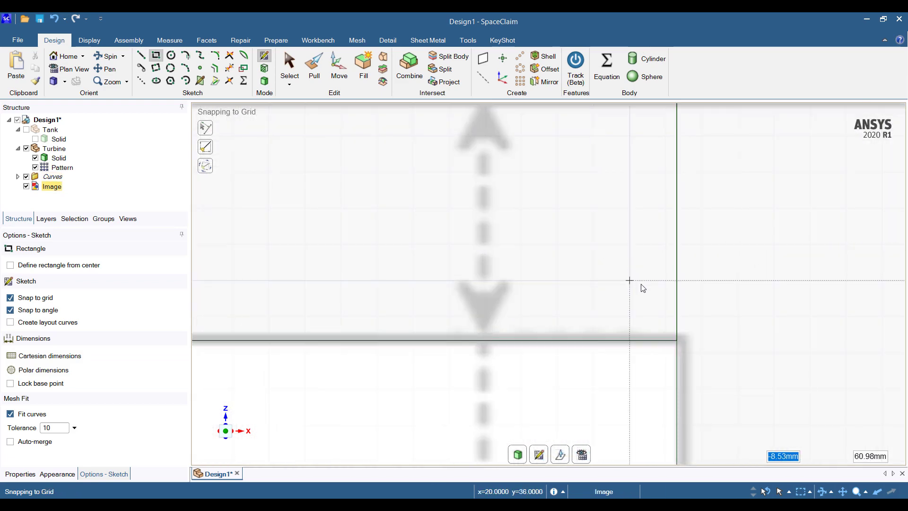
left_click(679, 334)
left_click(678, 306)
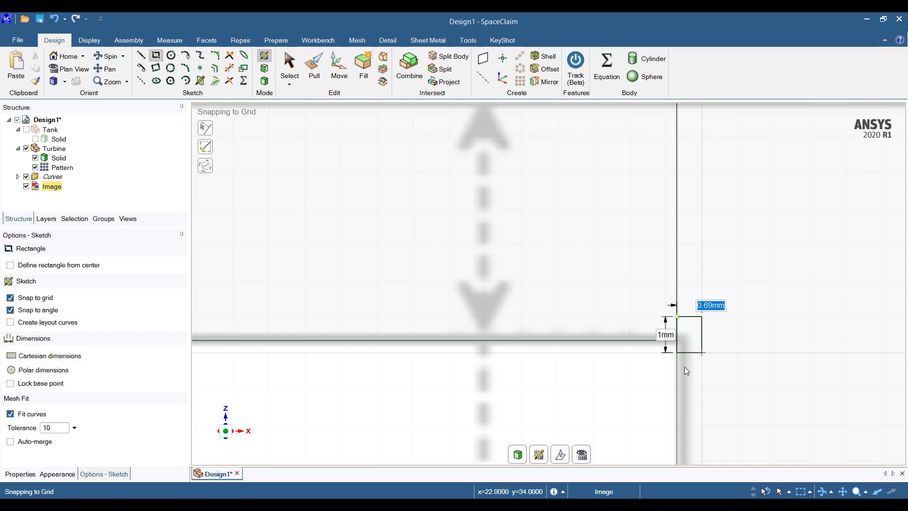
key("Escape")
key("Escape")
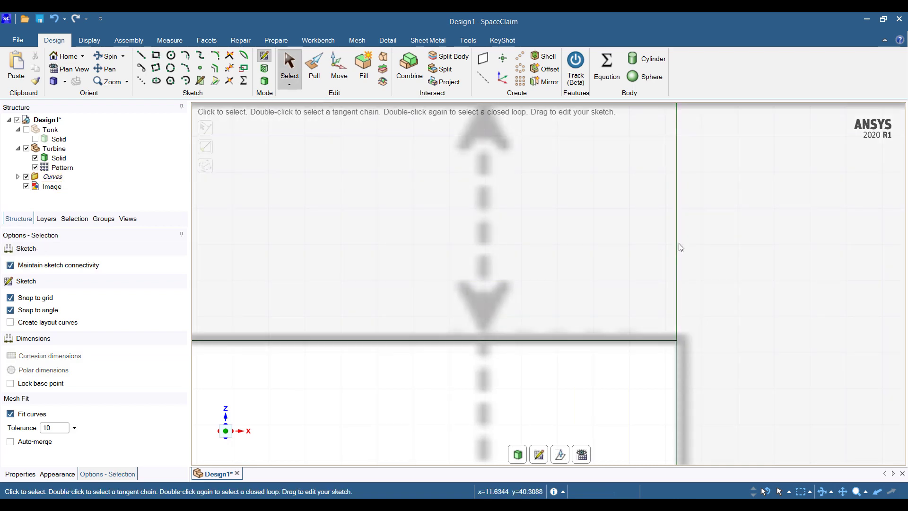
Move the two collinear vertical sketch lines between the rectangles slightly outward to match the inner edge of the figure's baffle
left_click(677, 251)
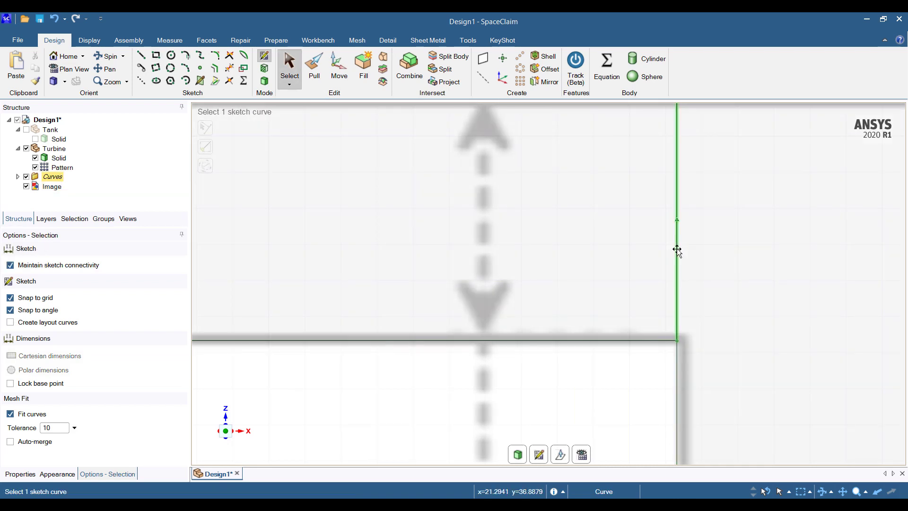
left_click(677, 367, "ctrl")
left_click(340, 71)
scroll(708, 305, "down", 2)
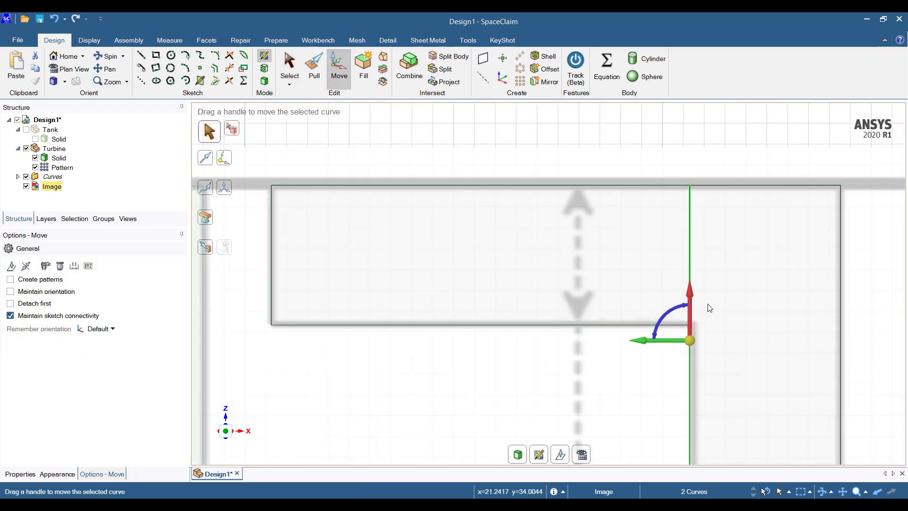
left_click_drag(654, 345, 657, 345)
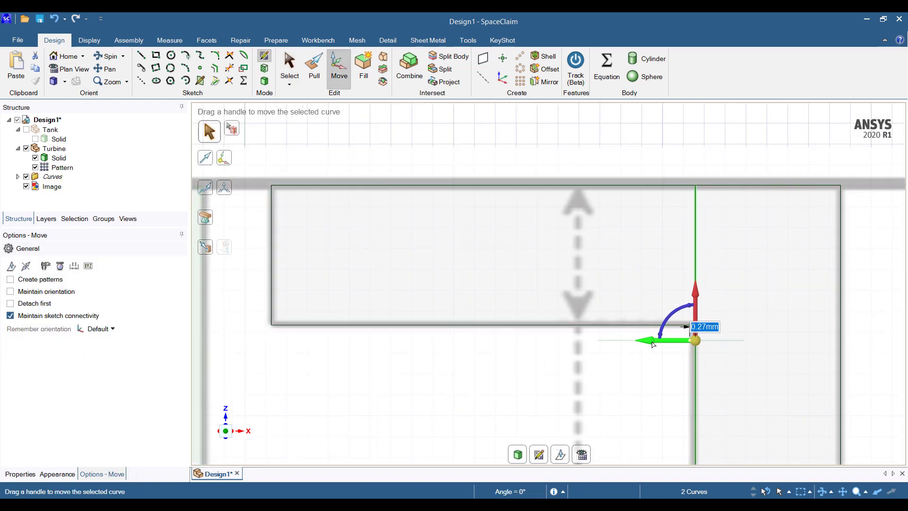
left_click(761, 143)
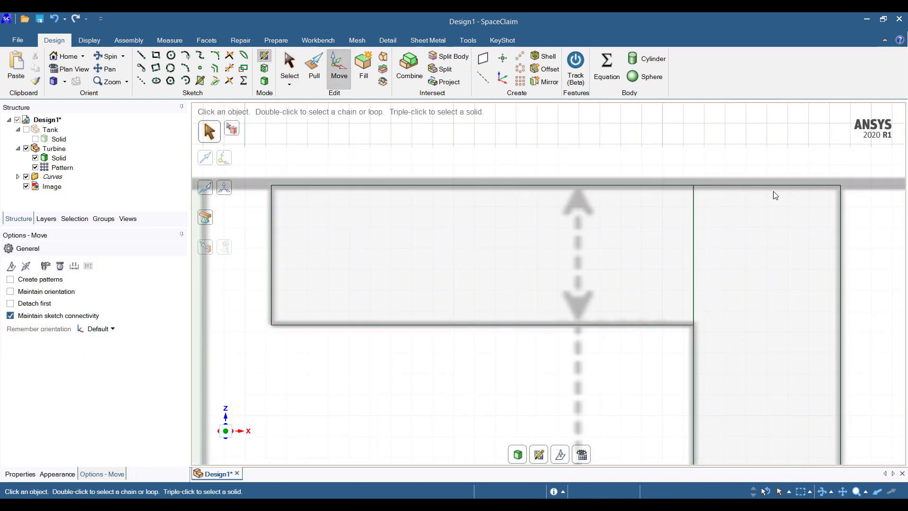
Trim away the shared segment between the two rectangles to form one L-shaped baffle outline
middle_click_drag(764, 217, 693, 174, "shift")
left_click(231, 82)
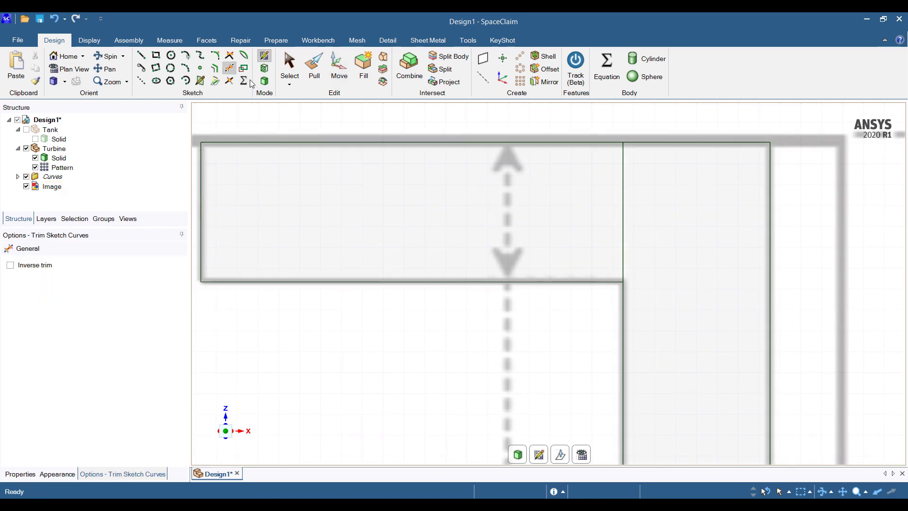
left_click(623, 213)
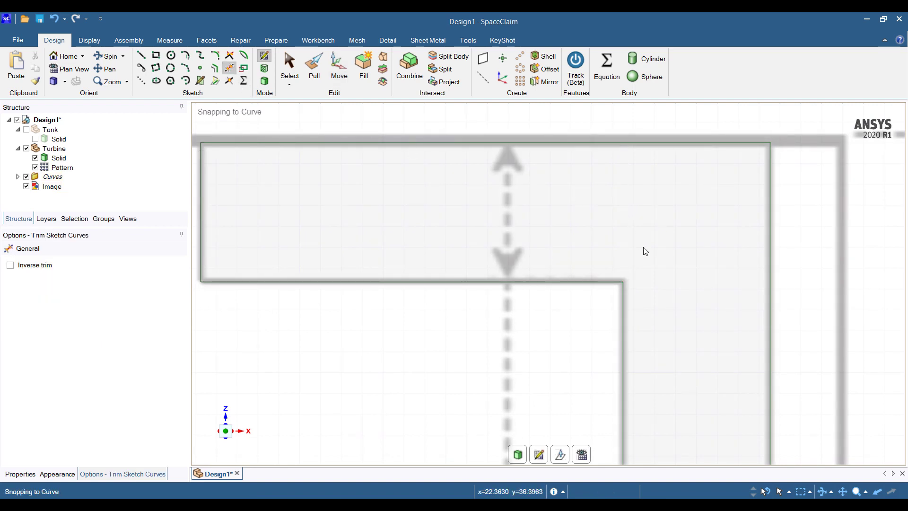
Pull the L-shaped baffle surface into a solid 0.5 mm thick
scroll(638, 251, "down", 5)
key("p")
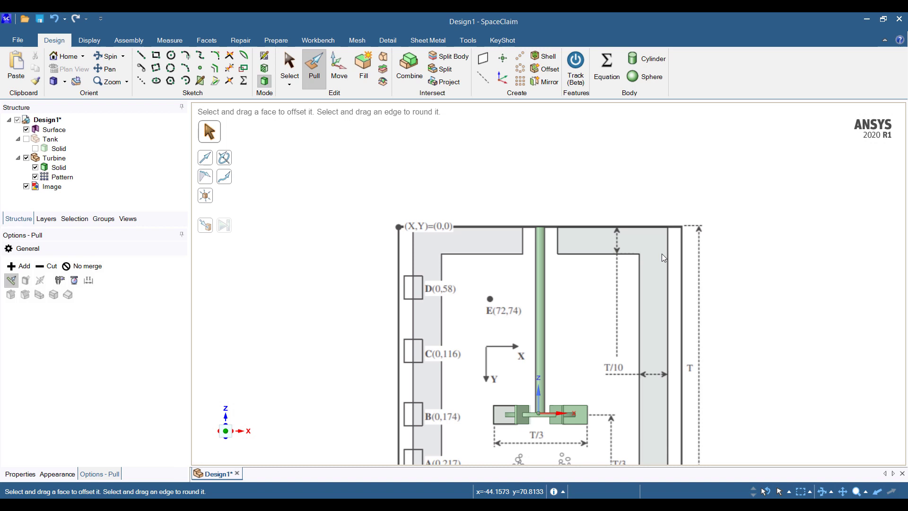
left_click(55, 131)
middle_click_drag(407, 212, 410, 228)
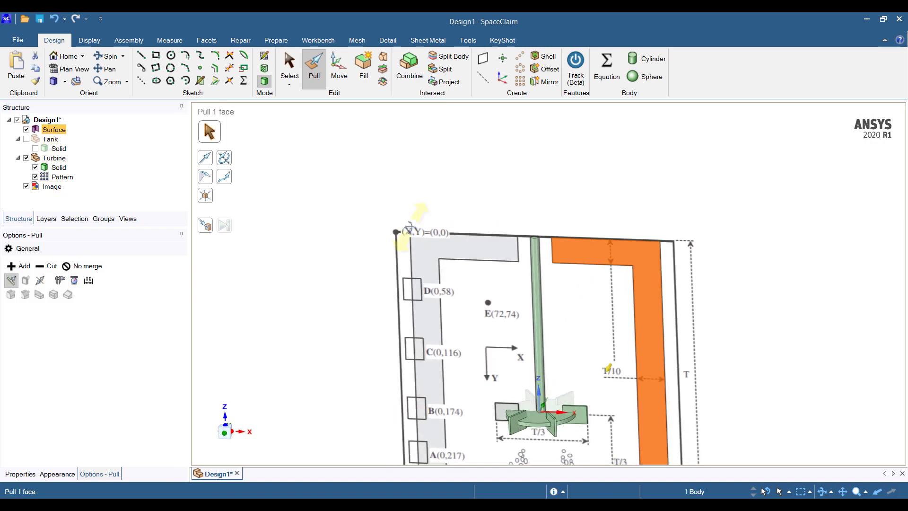
key("Return")
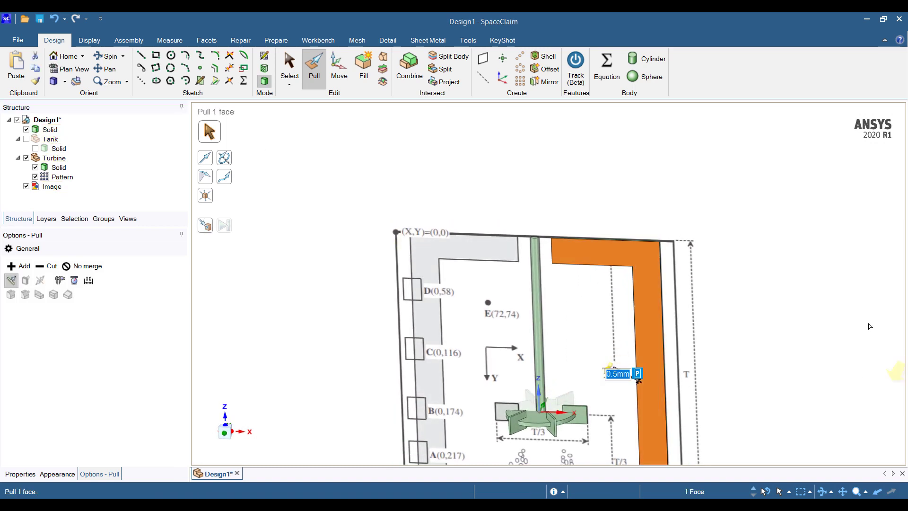
middle_click_drag(869, 324, 617, 284)
scroll(615, 281, "up", 3)
scroll(615, 282, "down", 2)
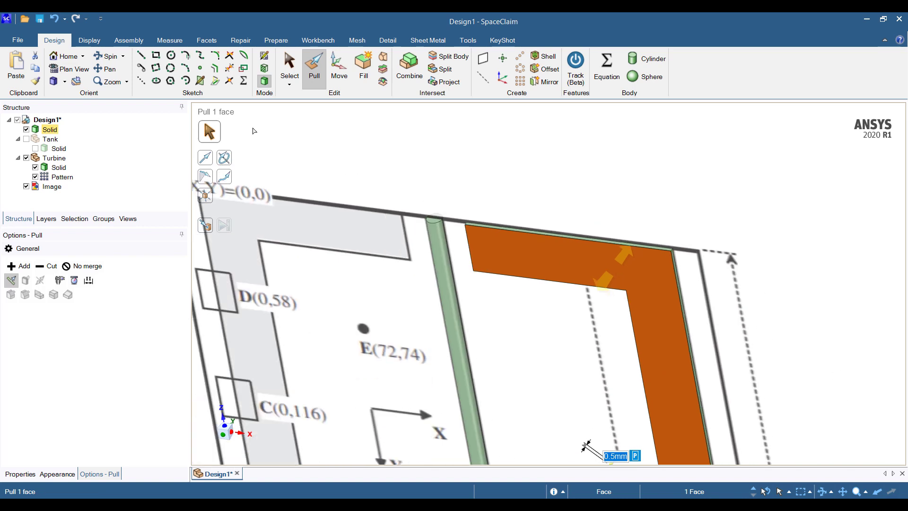
scroll(340, 144, "down", 3)
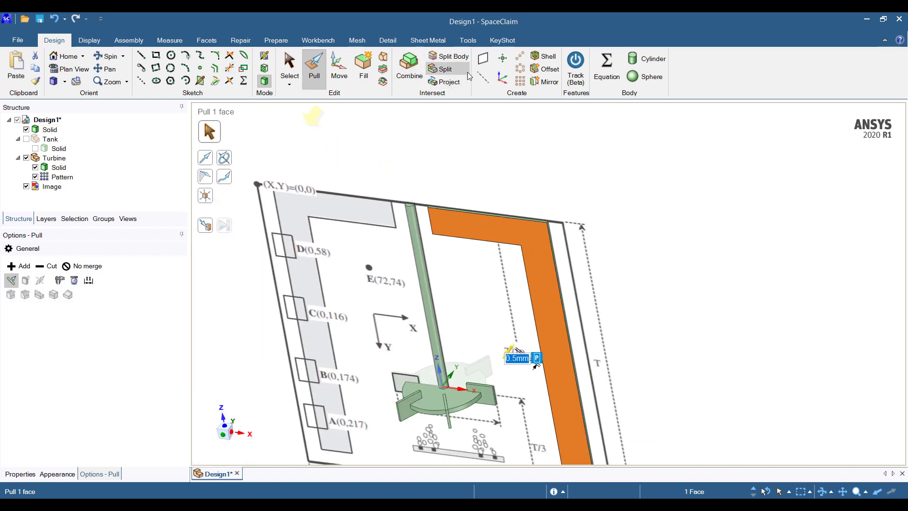
left_click(525, 69)
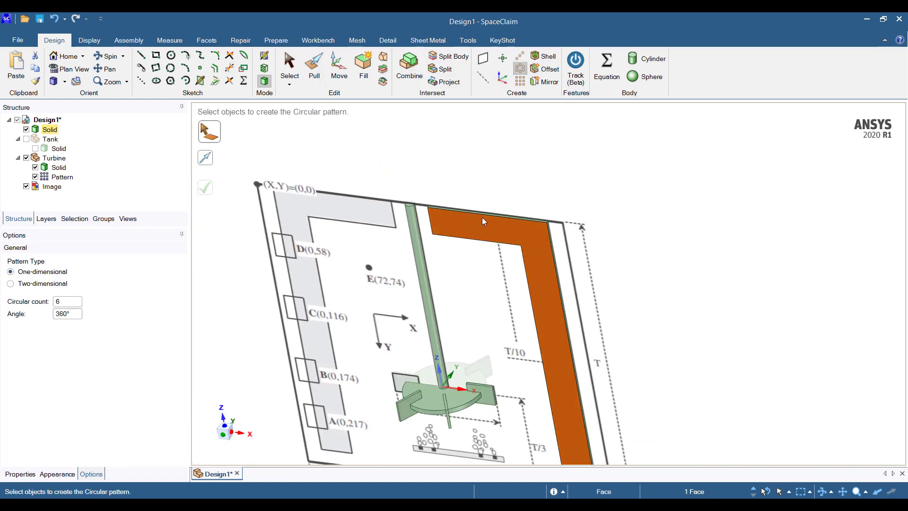
left_click(50, 129)
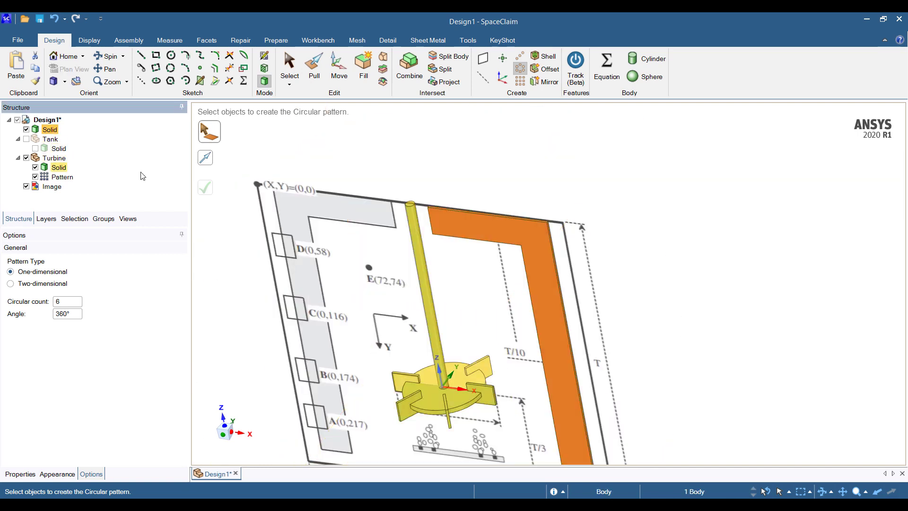
left_click(419, 235)
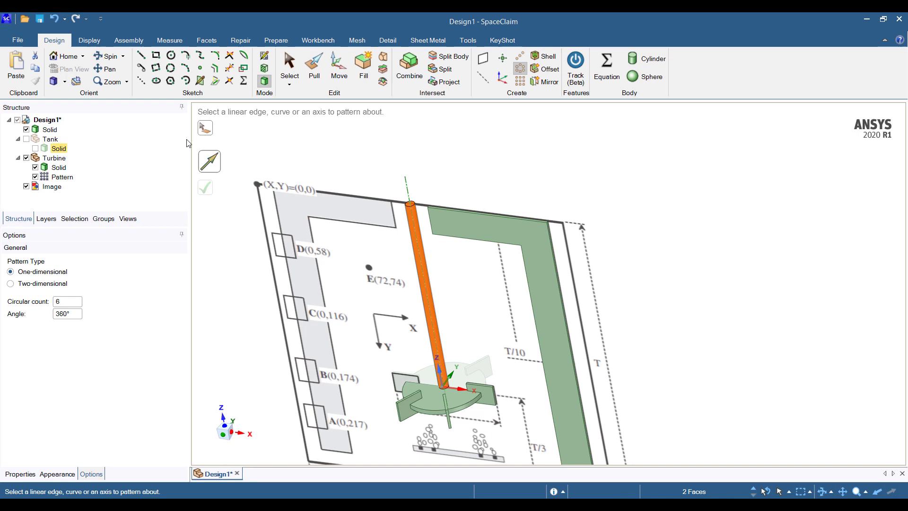
scroll(432, 208, "down", 4)
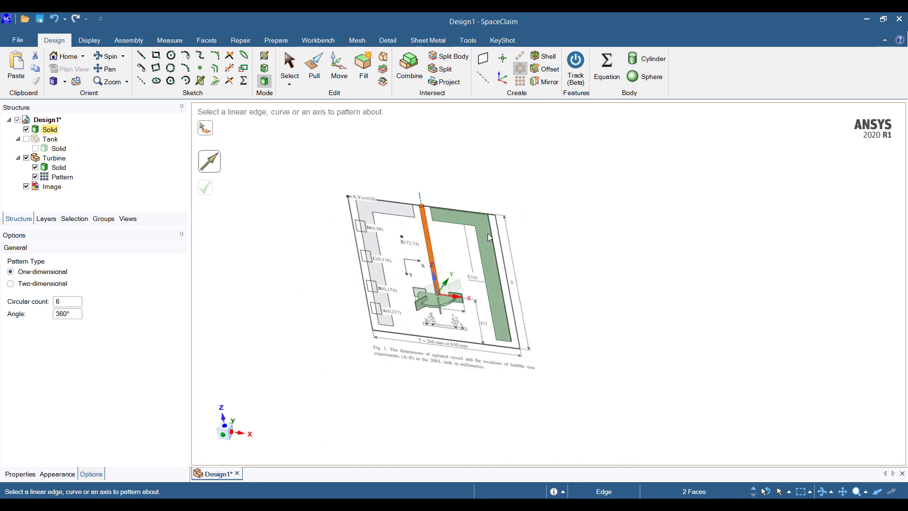
middle_click_drag(487, 234, 531, 200)
key("Escape")
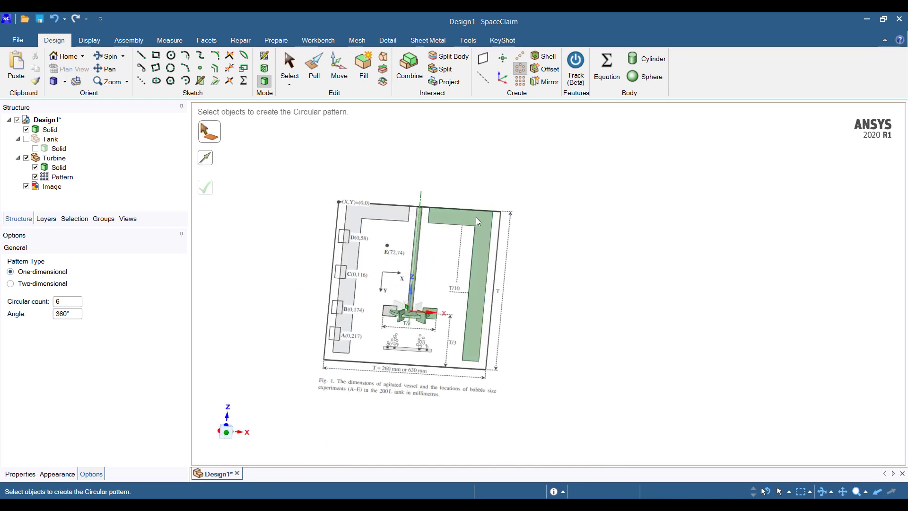
key("Escape")
Create a one-dimensional circular pattern of the baffle solid about the shaft axis with a count of 6 over 360°
left_click(484, 228)
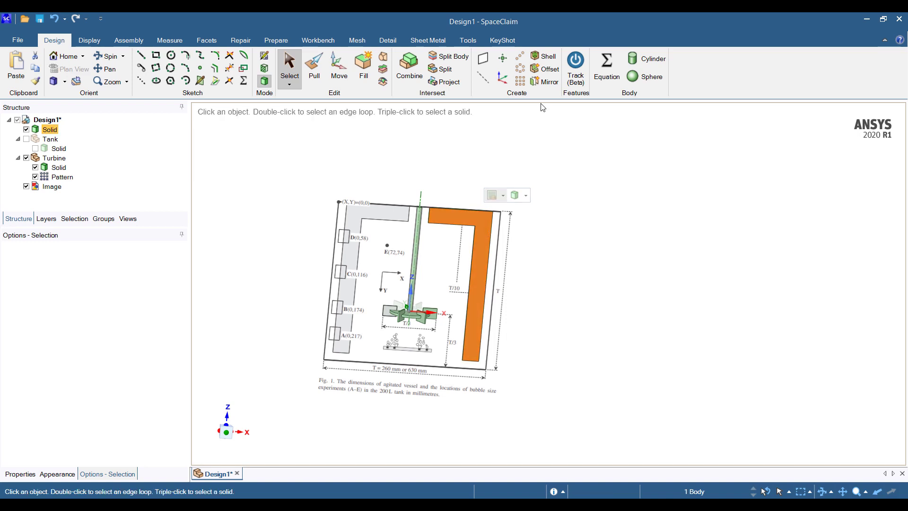
left_click(520, 69)
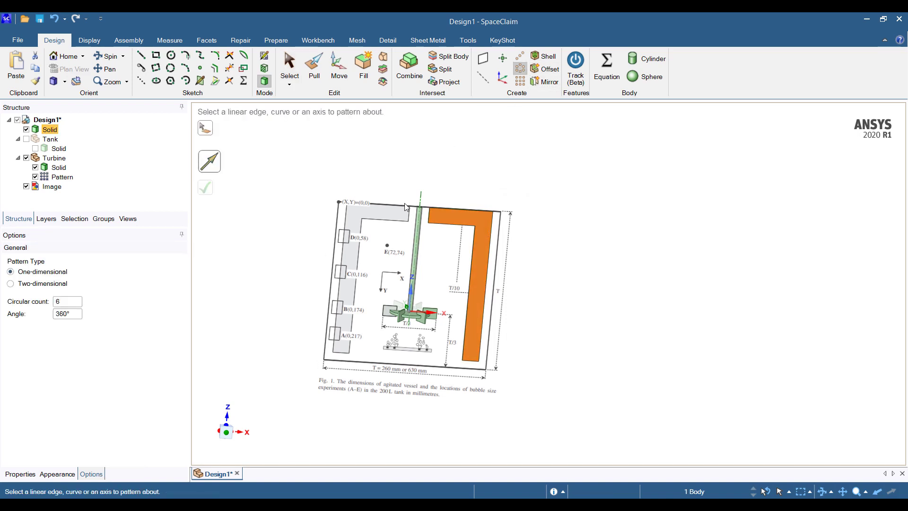
left_click(421, 197)
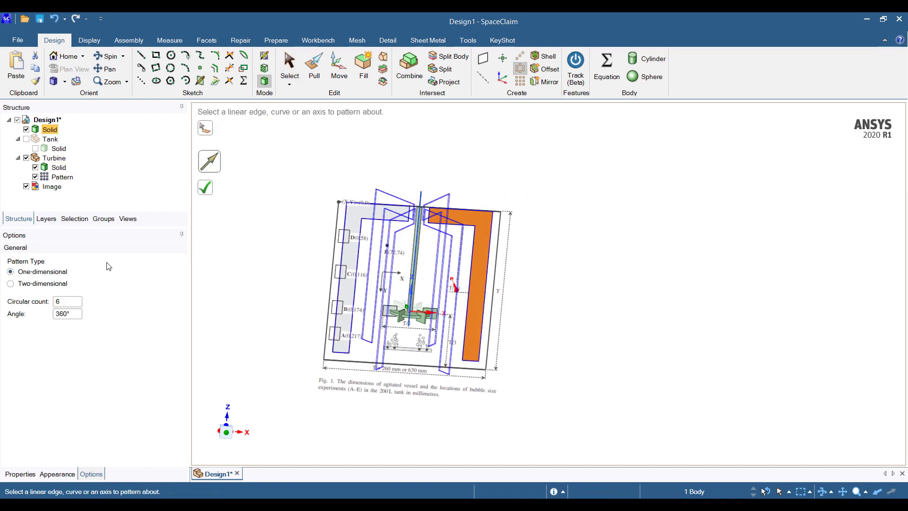
left_click(208, 190)
middle_click_drag(553, 306, 525, 328)
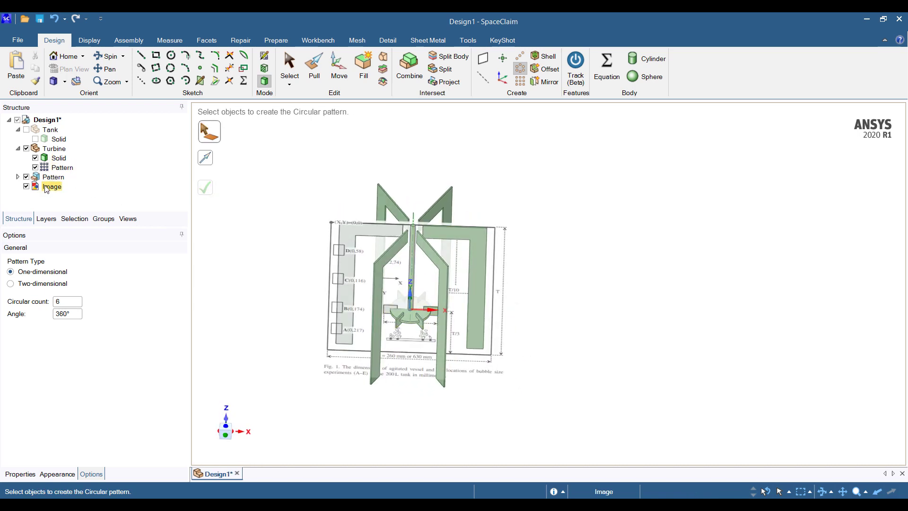
Hide the baffle pattern and the turbine solid, keeping the reference figure displayed
left_click(26, 176)
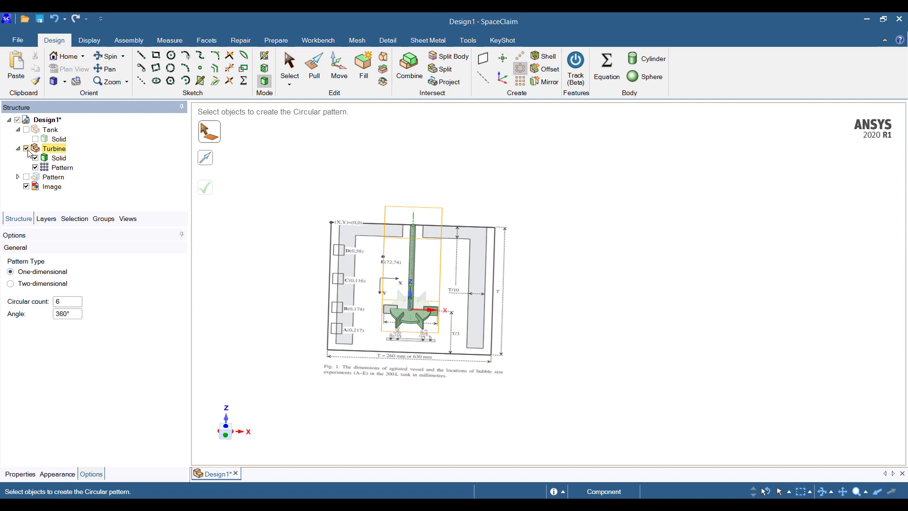
left_click(35, 157)
scroll(416, 341, "up", 10)
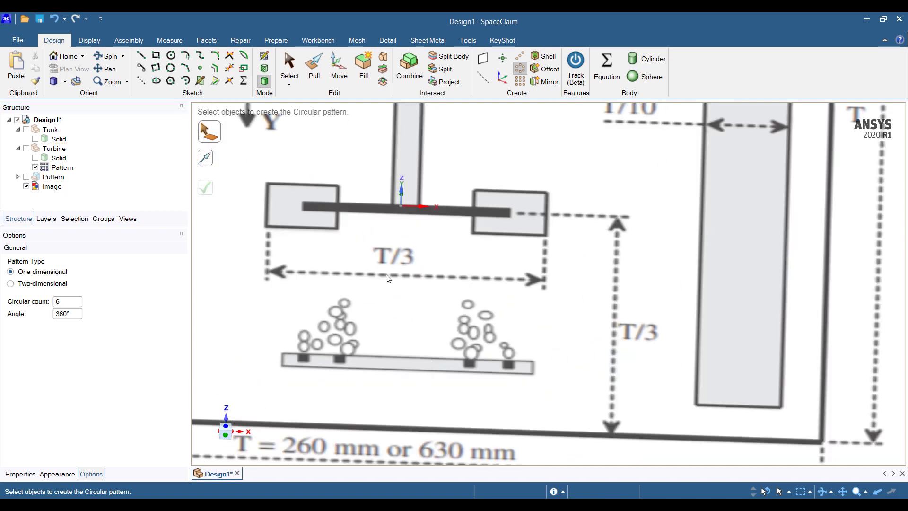
key("Escape")
Sketch a rectangle about 3.9 mm by 1.33 mm on the image plane over the outer end of the figure's sparger and turn it into a surface
left_click(485, 358)
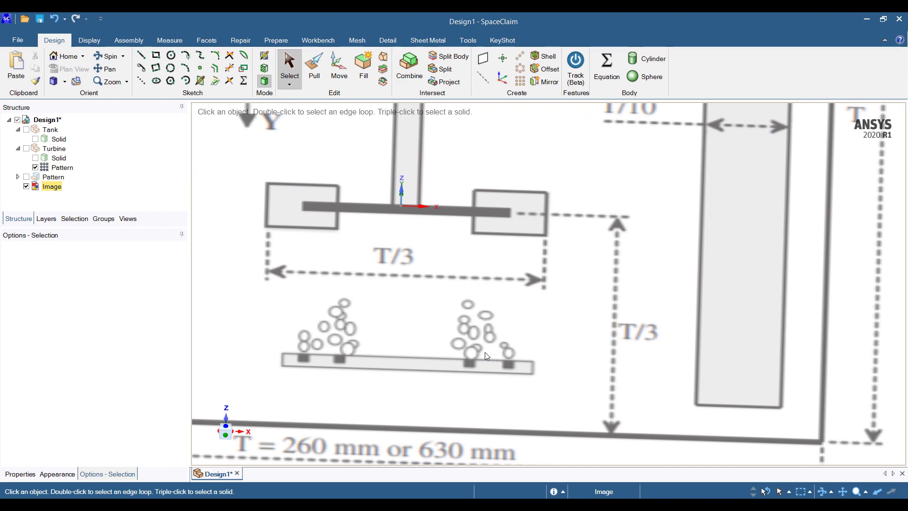
scroll(485, 352, "down", 3)
key("k")
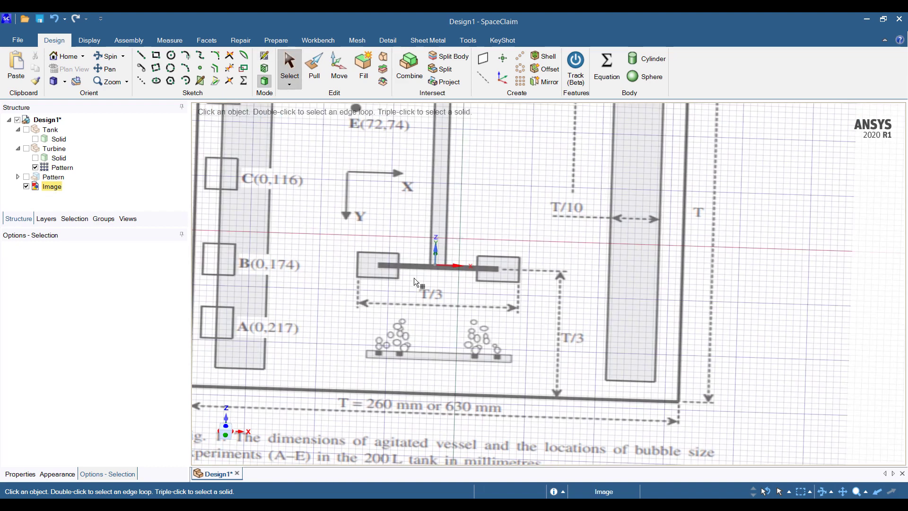
scroll(452, 321, "up", 5)
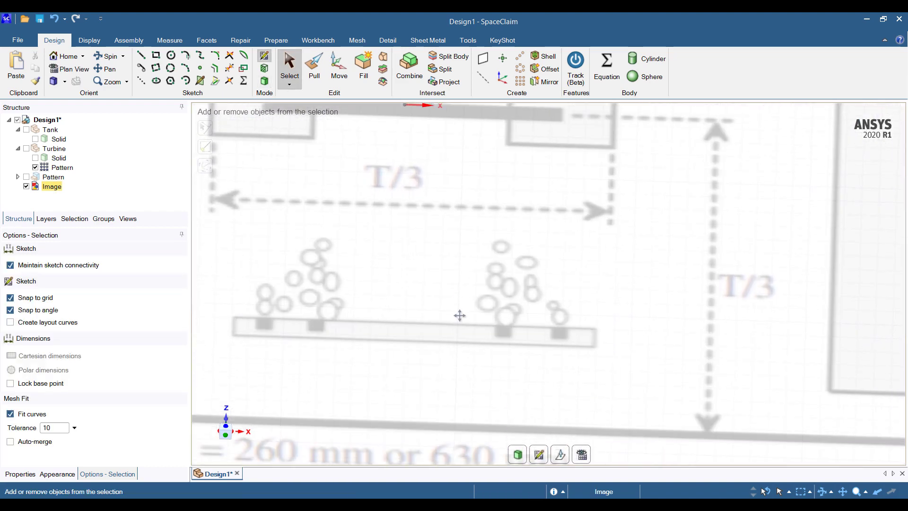
middle_click_drag(459, 326, 458, 343, "ctrl")
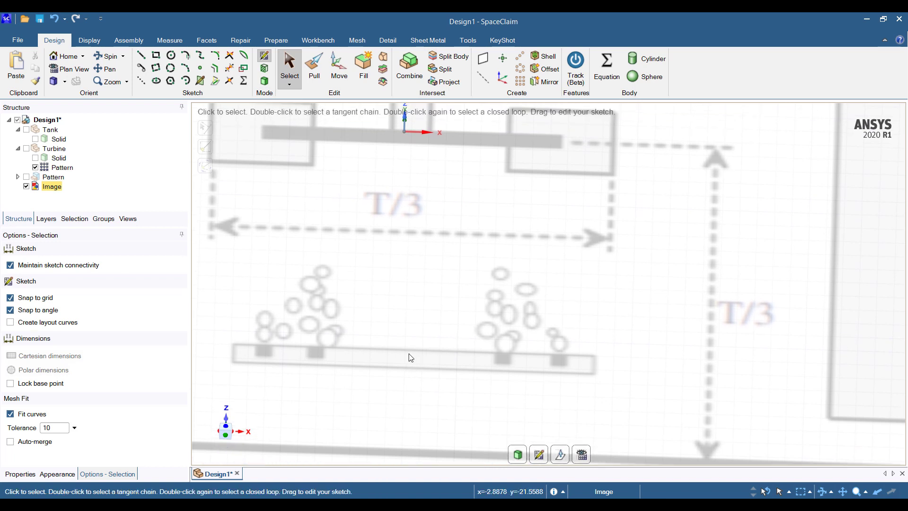
left_click(263, 243)
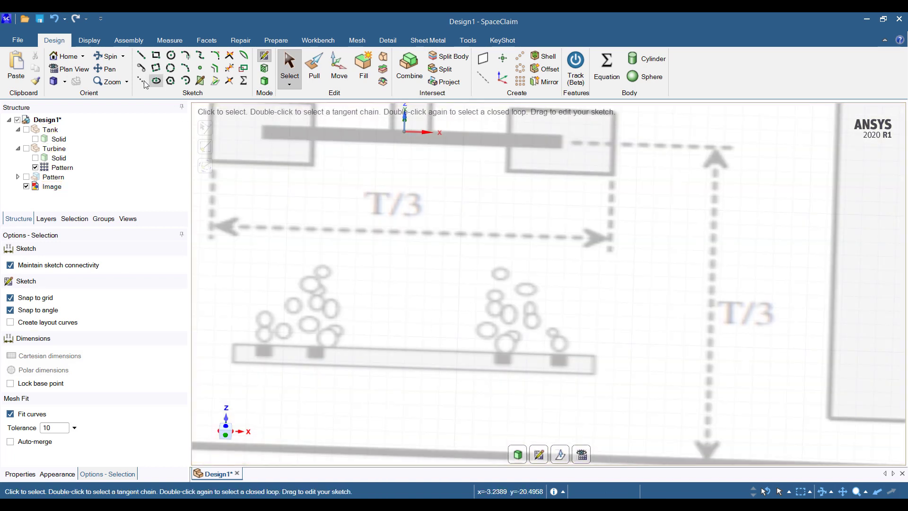
left_click(156, 55)
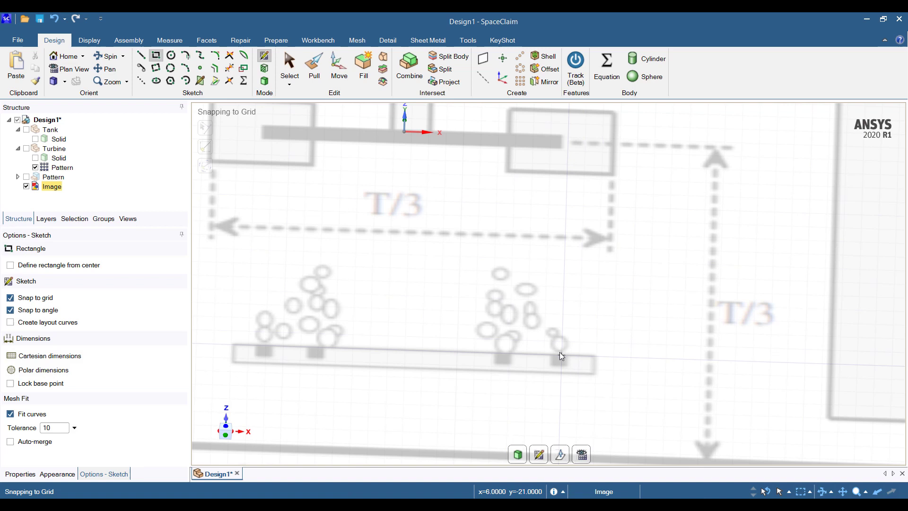
key("shift")
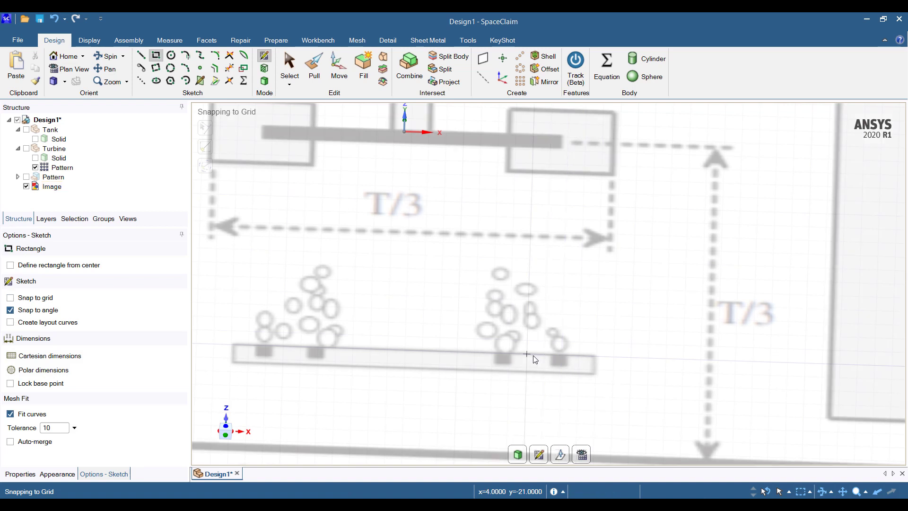
left_click(526, 354)
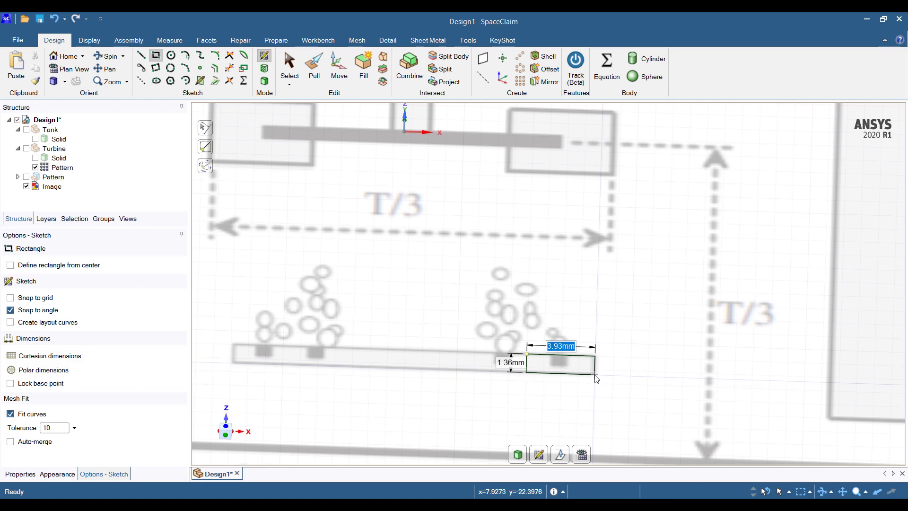
left_click(596, 378)
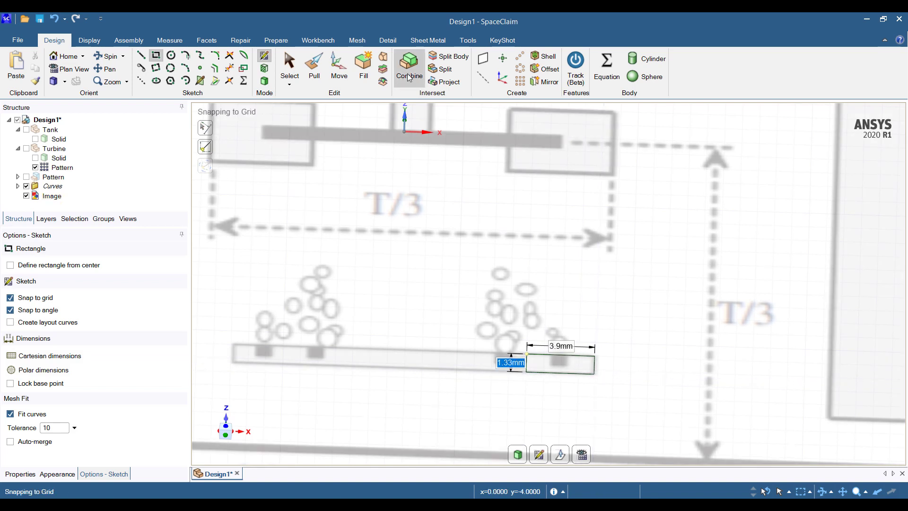
left_click(312, 68)
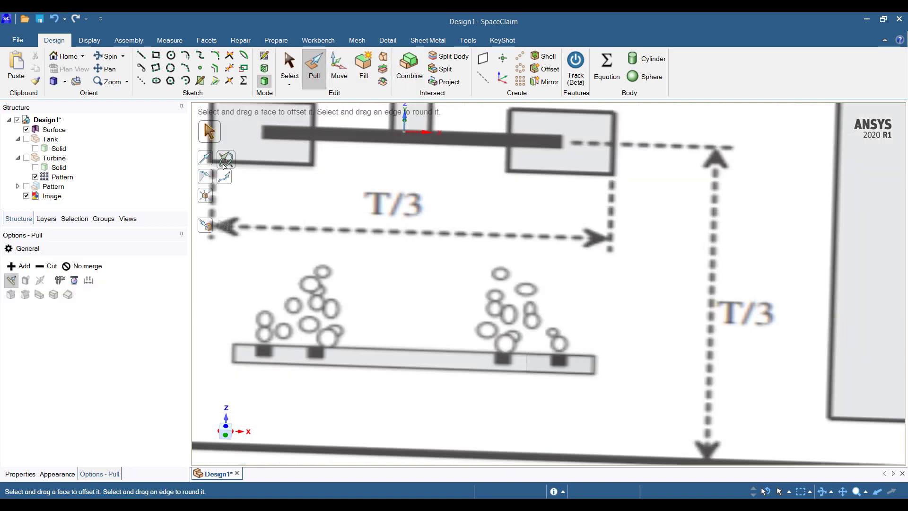
left_click(223, 166)
scroll(391, 177, "down", 8)
middle_click_drag(391, 176, 394, 341, "ctrl")
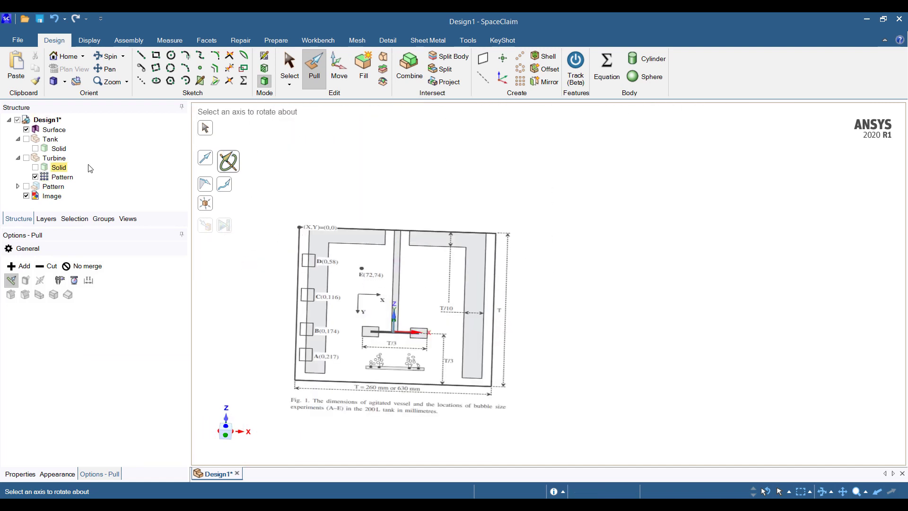
left_click(35, 168)
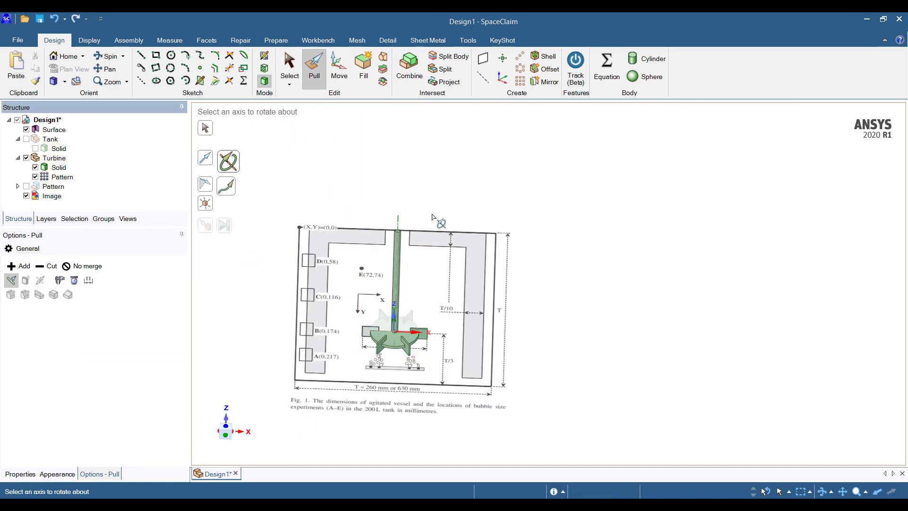
left_click(399, 226)
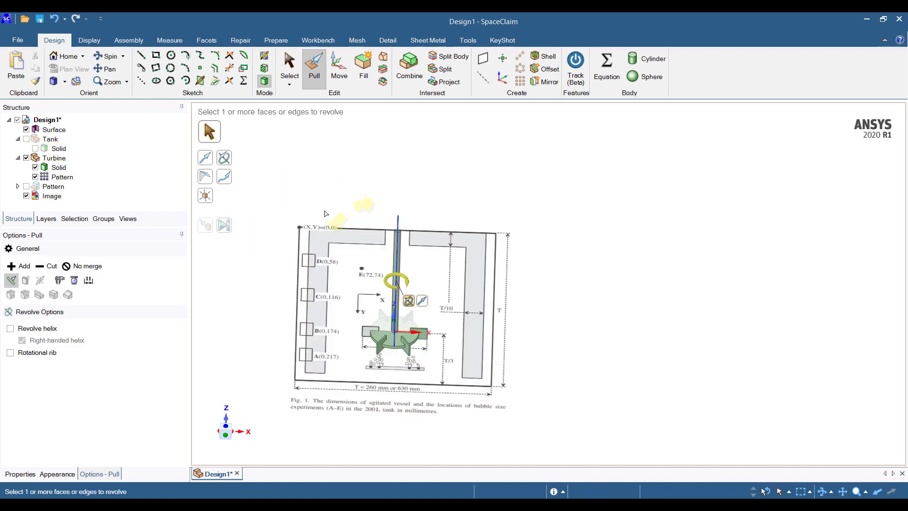
left_click(576, 197)
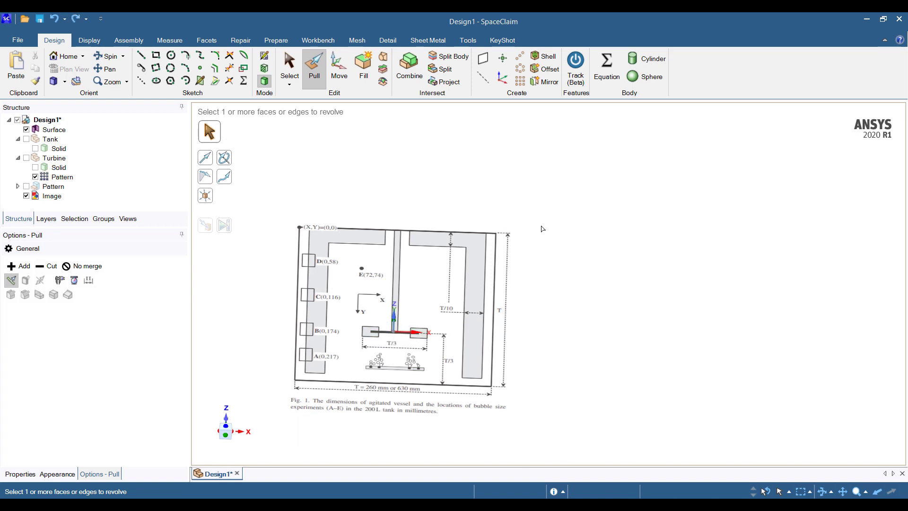
Show the turbine and revolve the sparger surface fully about the shaft axis into a solid ring
left_click(47, 129)
left_click(26, 158)
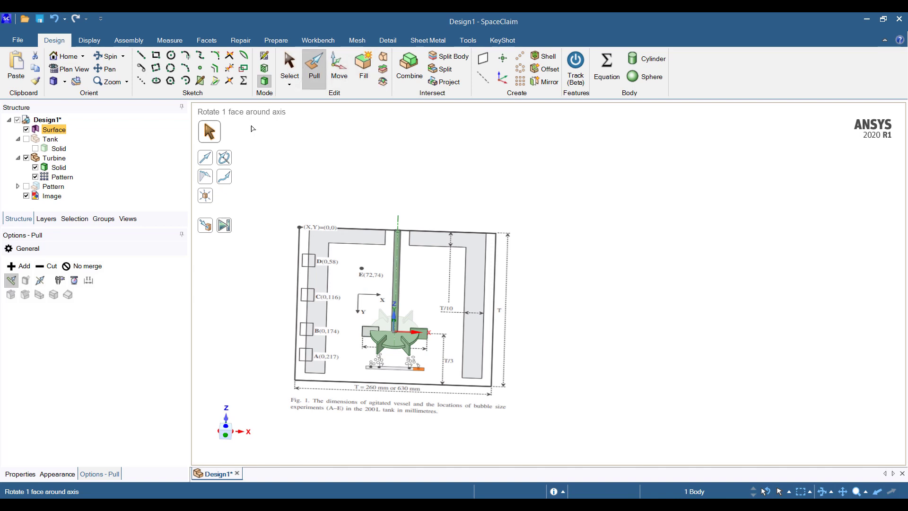
left_click(223, 164)
left_click(399, 219)
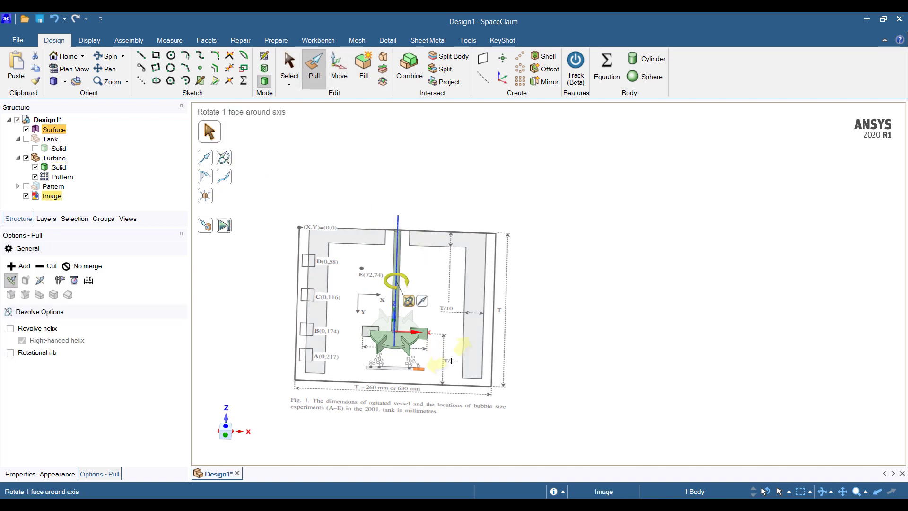
left_click(226, 227)
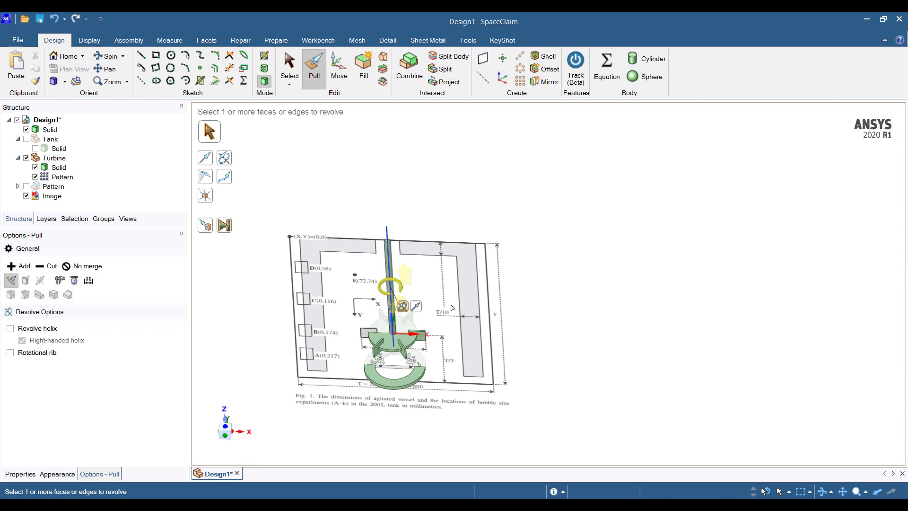
mouse_move(425, 359)
middle_mouse_down()
mouse_move(448, 379)
mouse_move(464, 365)
mouse_move(414, 366)
middle_mouse_up()
key("Escape")
scroll(414, 366, "up", 4)
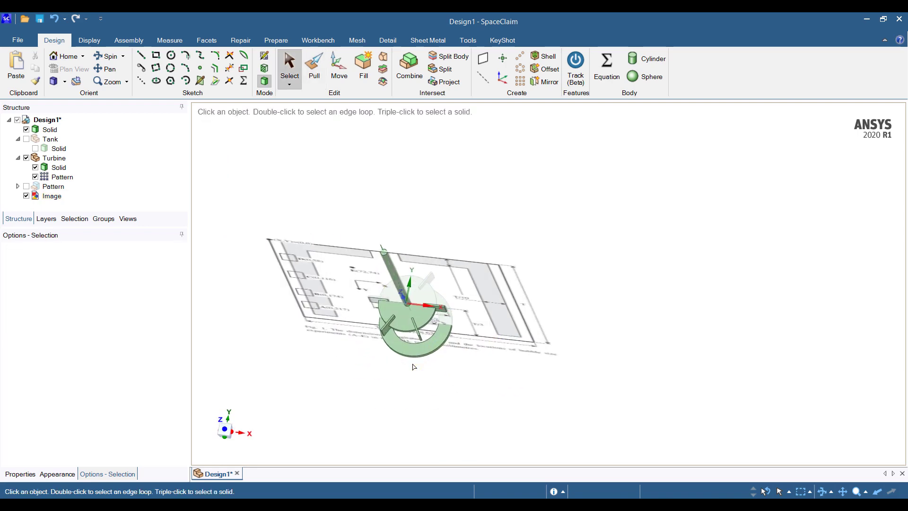
left_click(294, 260)
Switch to the paper in the browser and read the sparger description below Figure 1, including its hole data, and return to SpaceClaim
key("alt+Tab")
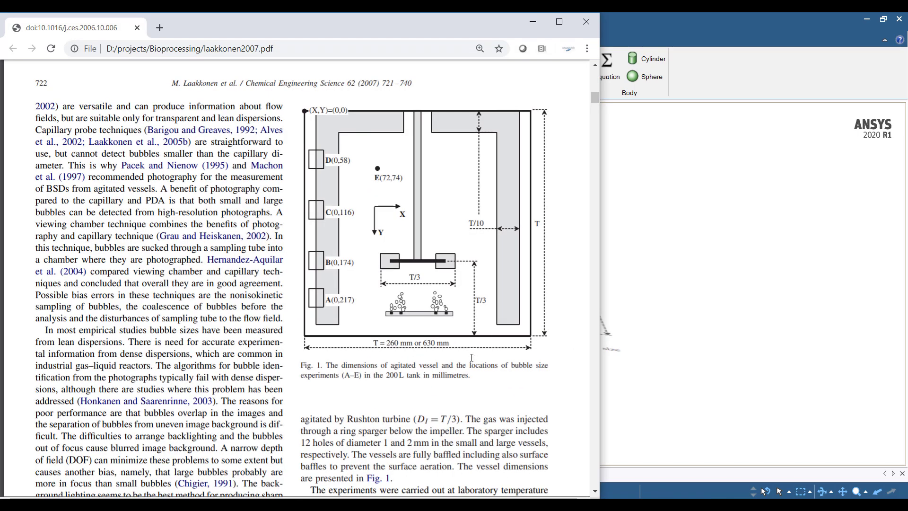
scroll(457, 363, "down", 3)
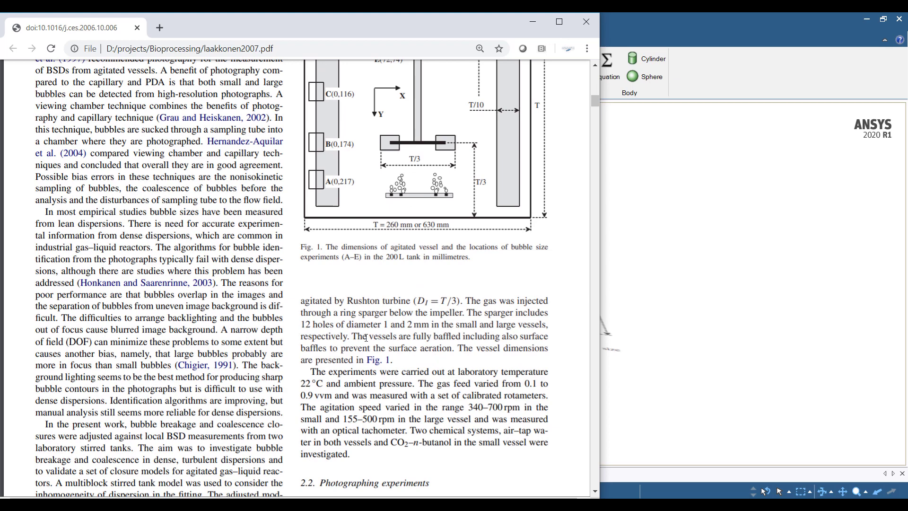
key("alt+Tab")
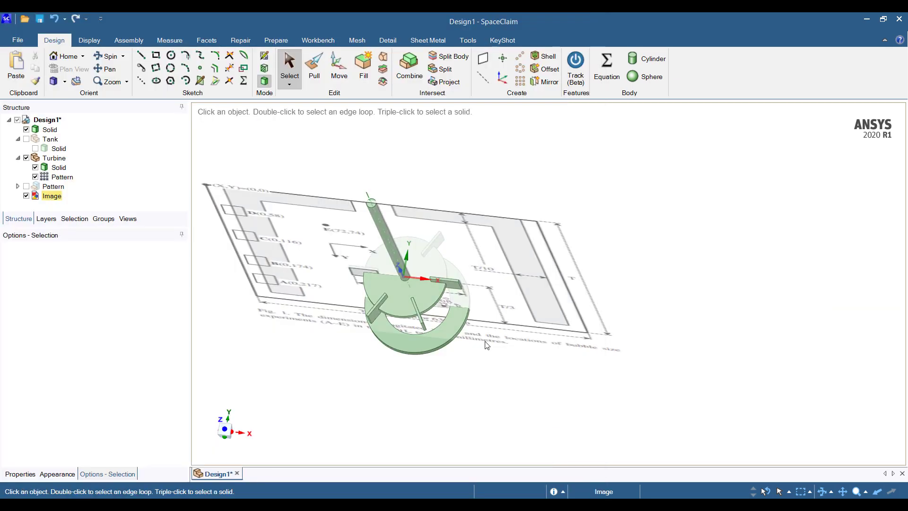
Try to sketch a 2 mm diameter circle on the sparger ring's upper face, centred on the X axis
scroll(433, 340, "up", 8)
middle_click_drag(458, 292, 460, 334)
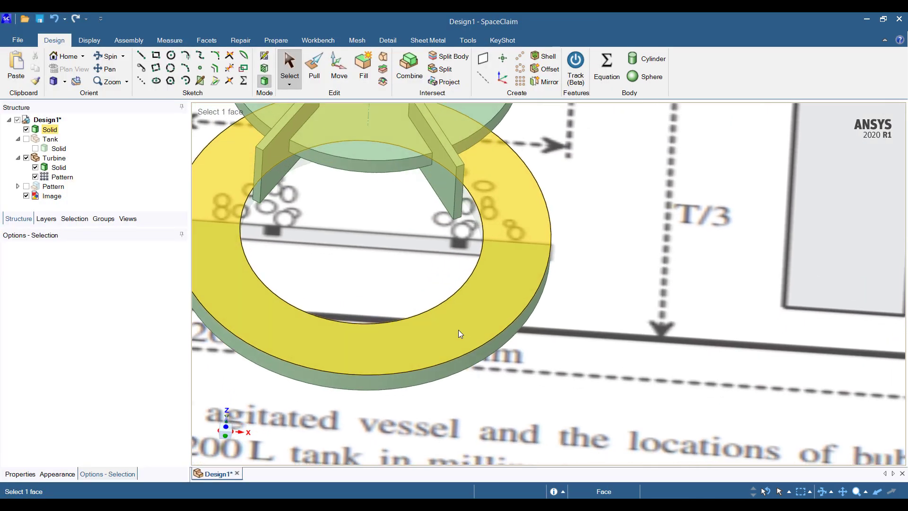
key("Escape")
left_click(171, 55)
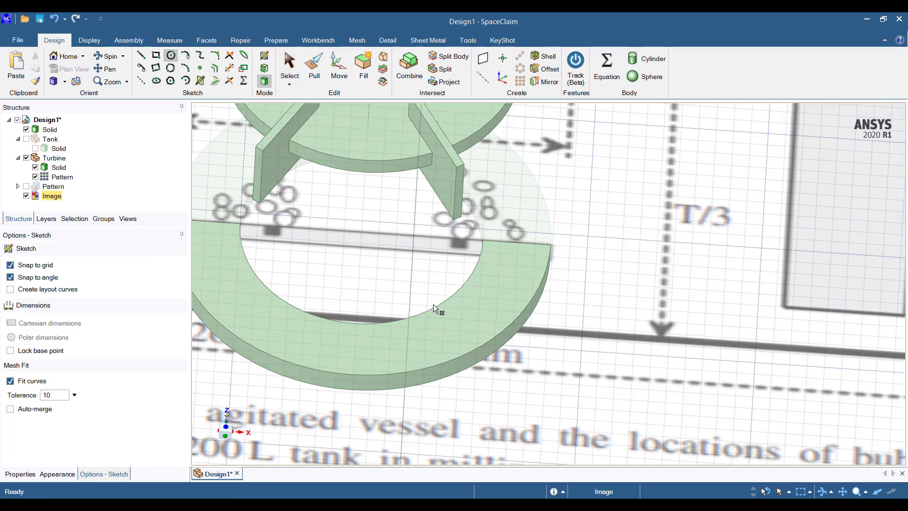
left_click(438, 327)
left_click(583, 456)
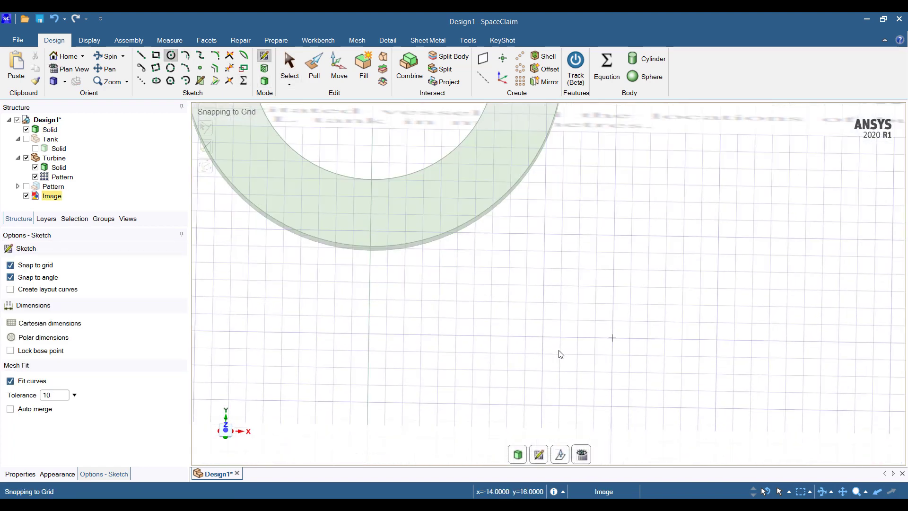
scroll(523, 246, "down", 3)
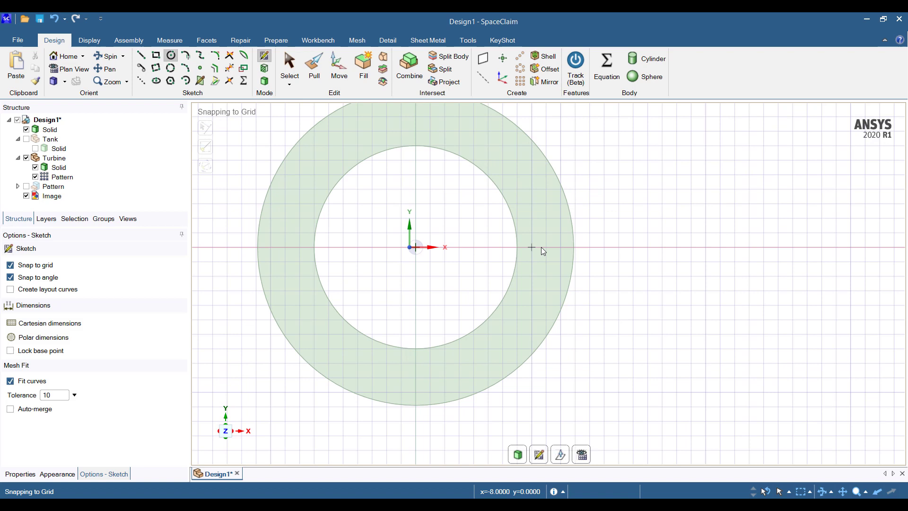
scroll(541, 247, "up", 5)
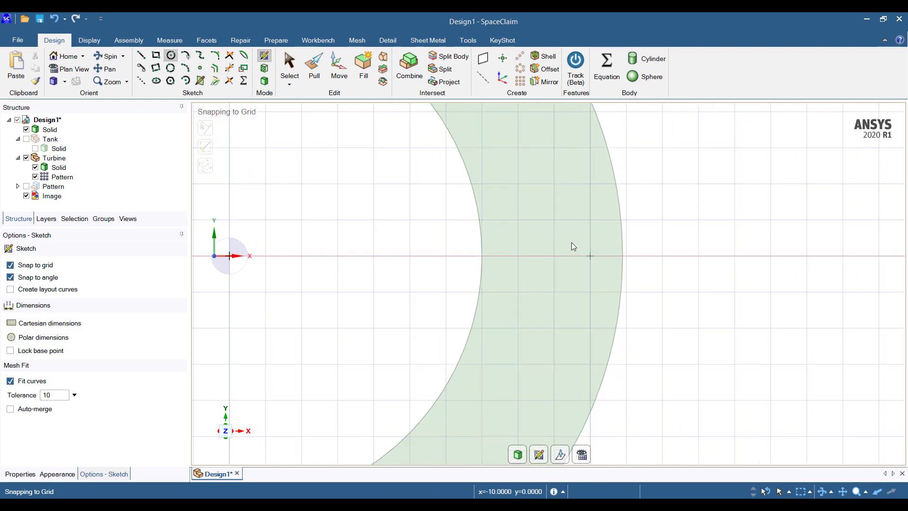
left_click(555, 256)
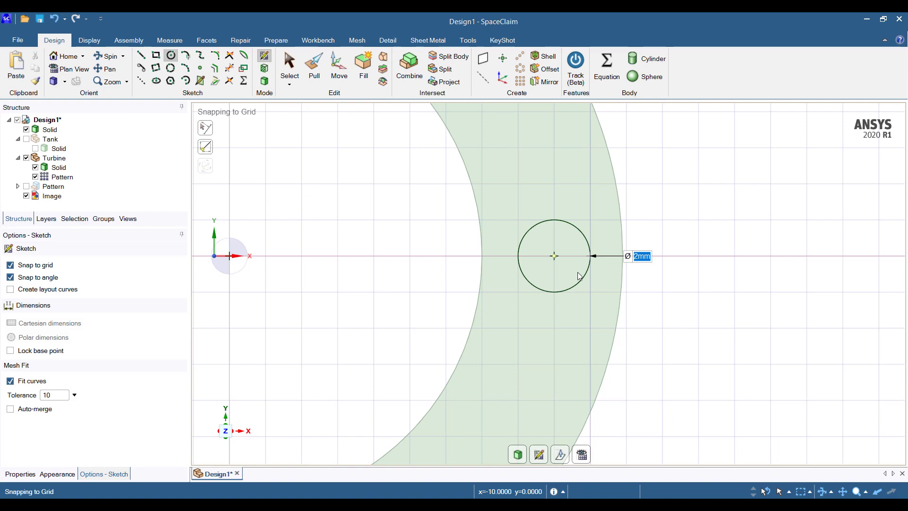
key("Escape")
key("Escape")
Pull the sparger ring's inner cylindrical face outward to make the ring narrower
scroll(580, 272, "down", 4)
mouse_move(558, 254)
middle_mouse_down()
mouse_move(579, 209)
mouse_move(518, 234)
middle_mouse_up()
key("p")
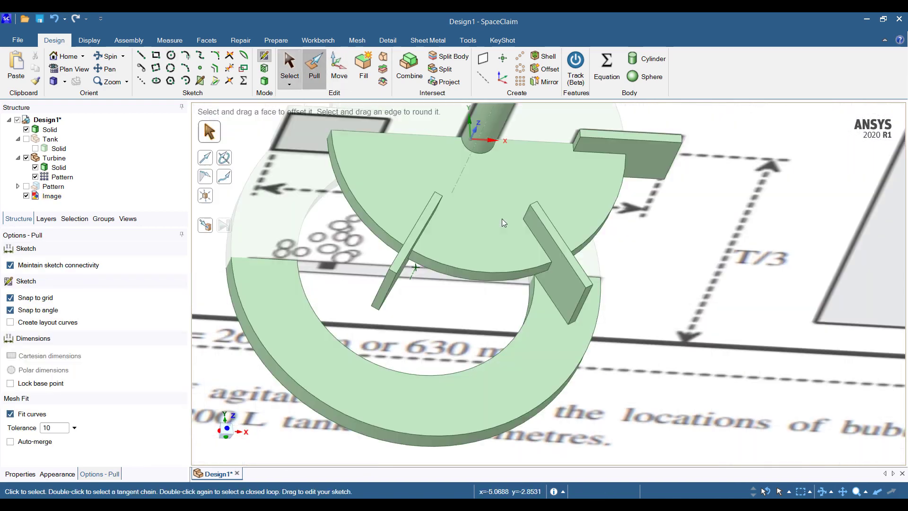
middle_click_drag(537, 328, 522, 316)
left_click(521, 315)
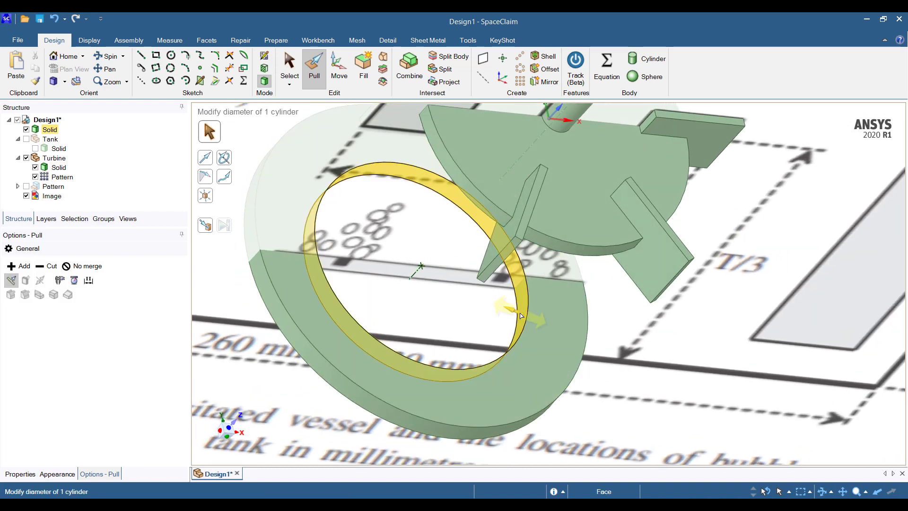
left_click_drag(521, 316, 661, 388)
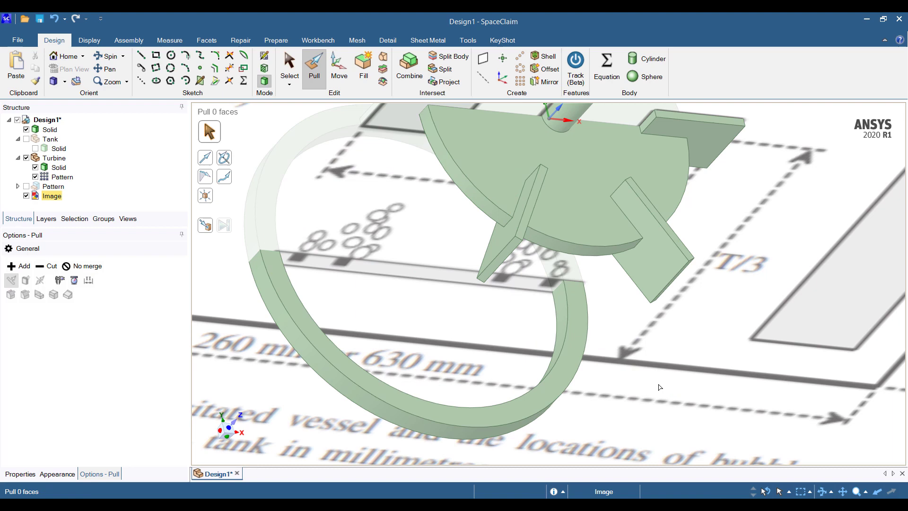
scroll(660, 387, "down", 5)
key("Escape")
Show the tank component again together with the turbine and sparger ring
scroll(660, 387, "up", 2)
middle_click_drag(660, 387, 680, 396)
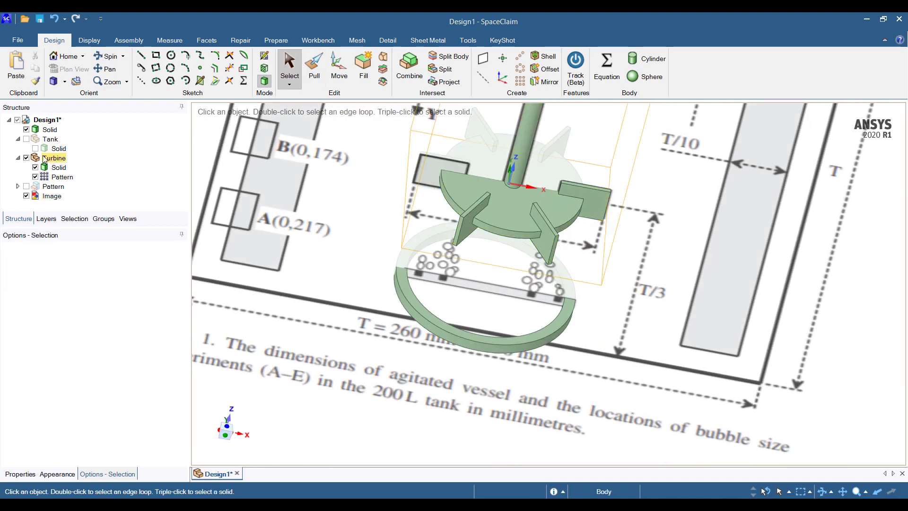
left_click(26, 139)
scroll(244, 230, "down", 4)
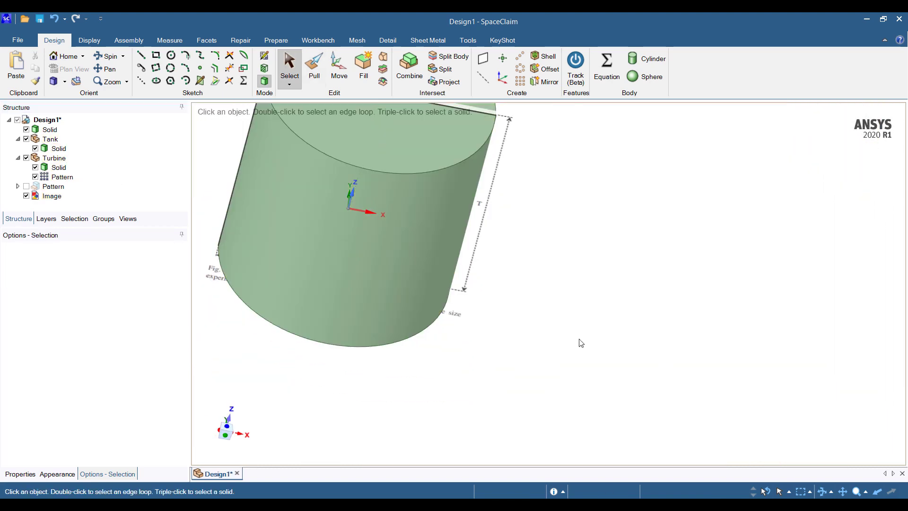
middle_click_drag(513, 310, 498, 250)
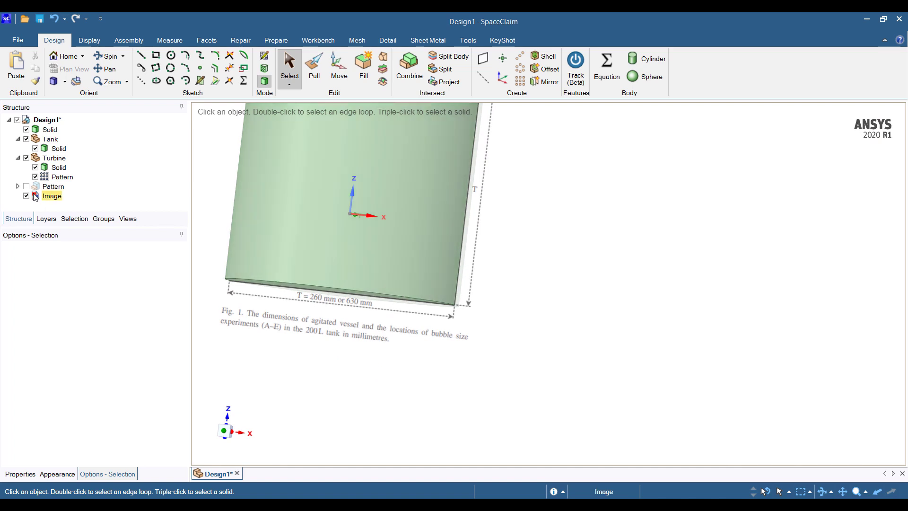
Hide the reference image and start the Enclosure tool with the enclosure type set to Custom shape
left_click(26, 196)
middle_click_drag(411, 290, 504, 364, "ctrl")
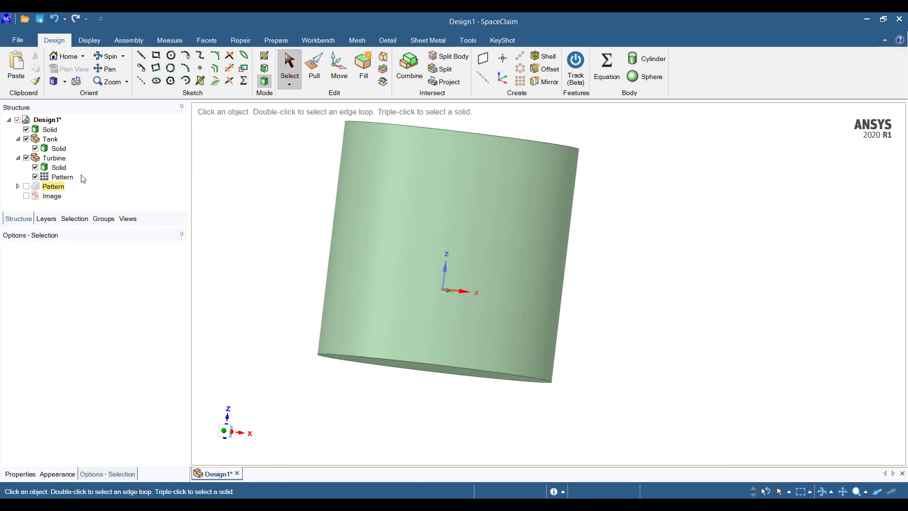
left_click(276, 40)
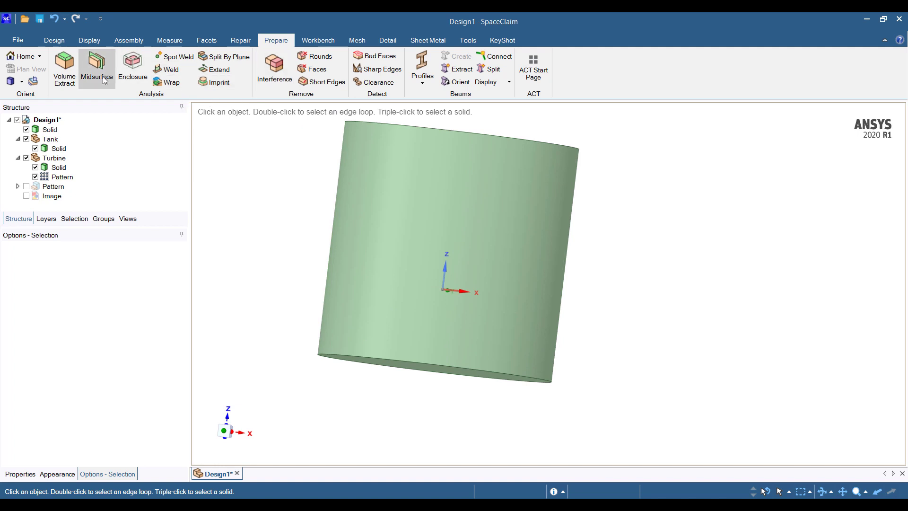
middle_click_drag(474, 171, 444, 187)
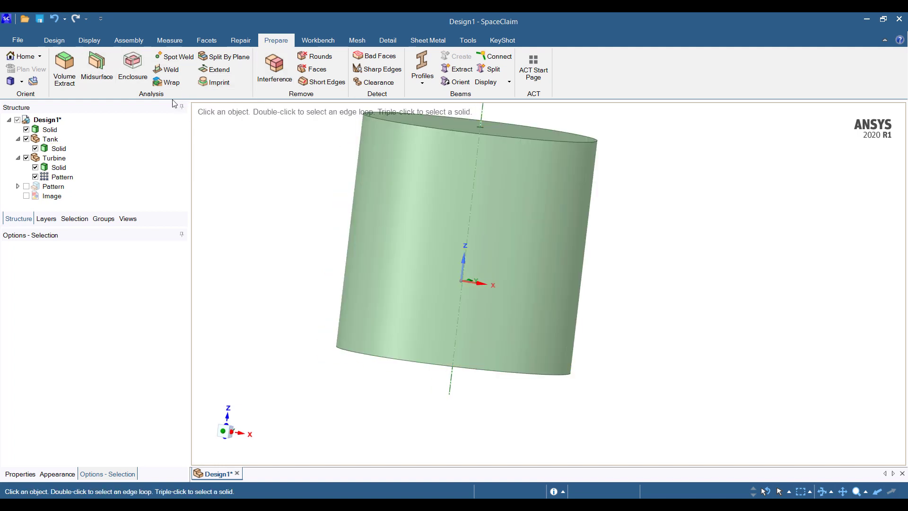
left_click(132, 67)
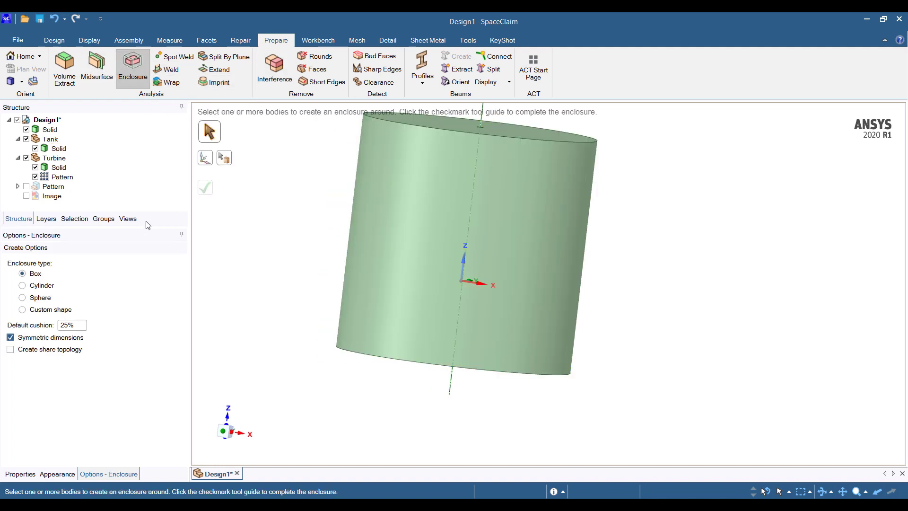
left_click(56, 309)
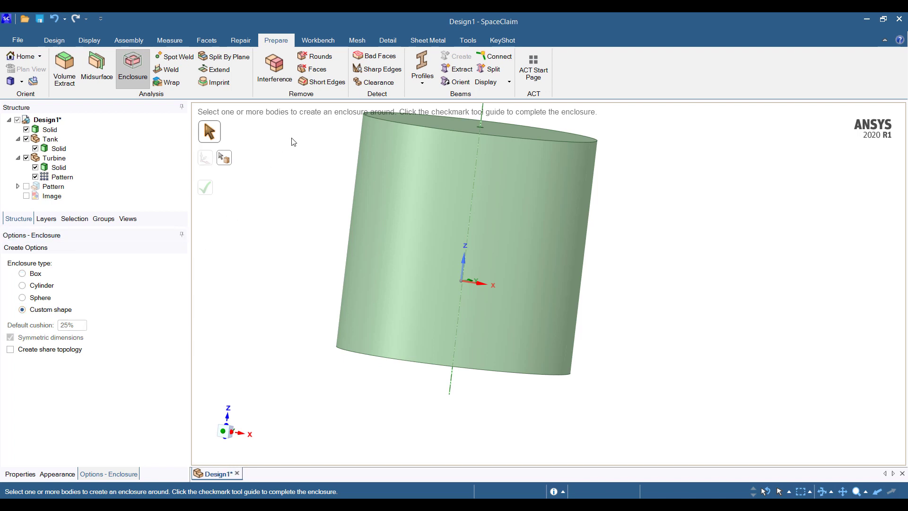
Show the baffle pattern and create an enclosure around the turbine, sparger ring and baffles, using the tank solid as the custom shape
middle_click_drag(257, 348, 254, 363, "shift")
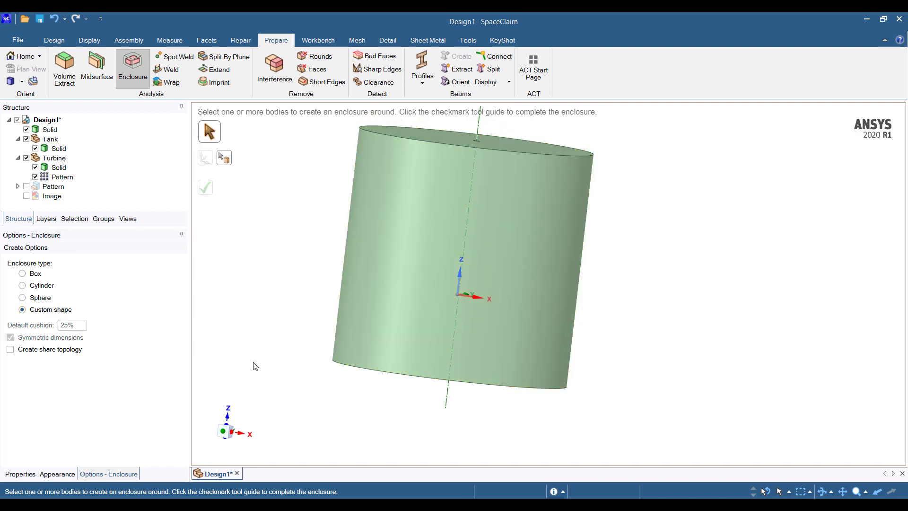
left_click(223, 432)
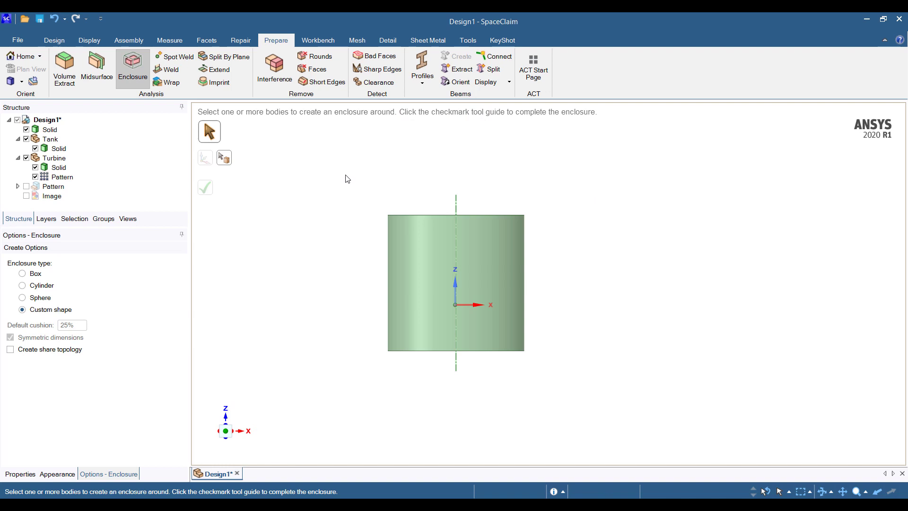
left_click_drag(348, 179, 590, 348)
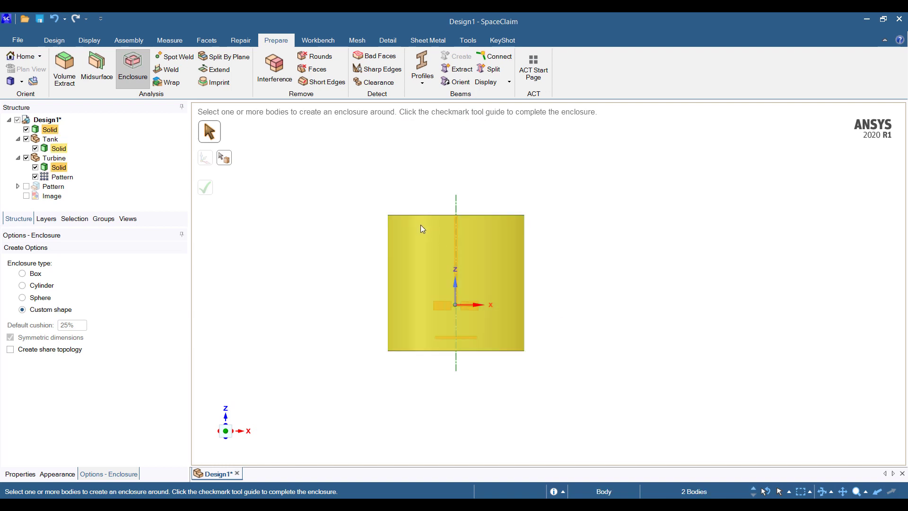
middle_click_drag(421, 226, 420, 256)
left_click(27, 186)
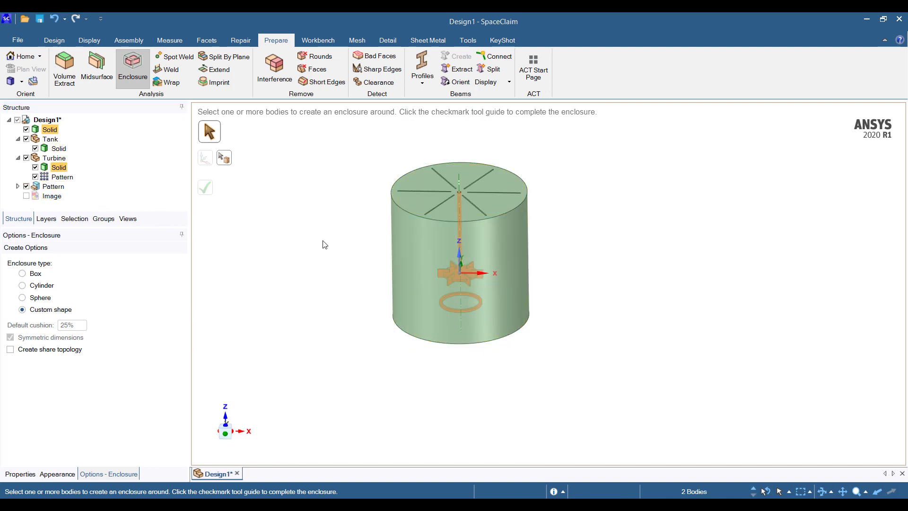
middle_click_drag(325, 244, 348, 209)
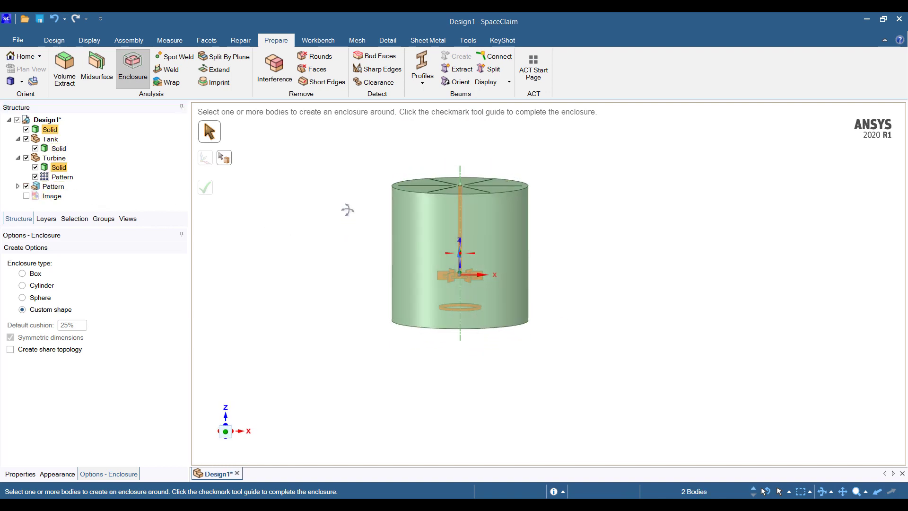
left_click(226, 438)
left_click_drag(361, 151, 558, 316)
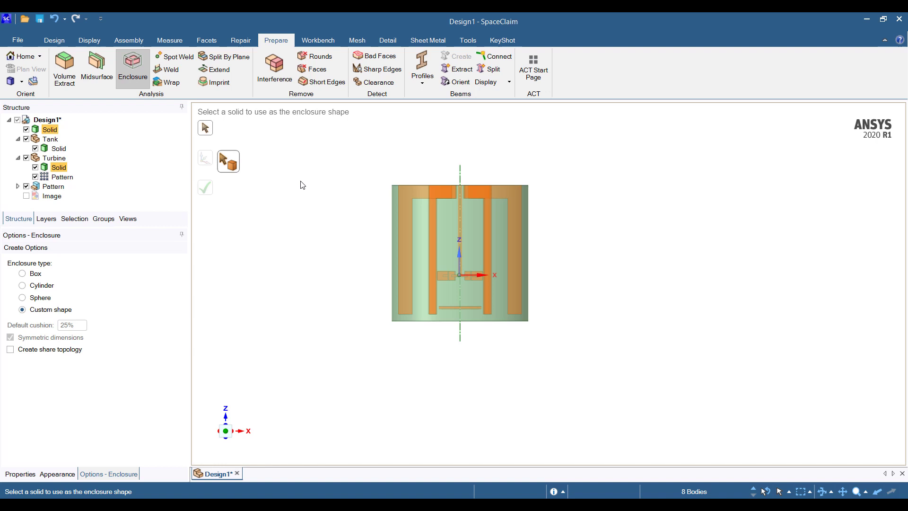
left_click(454, 240)
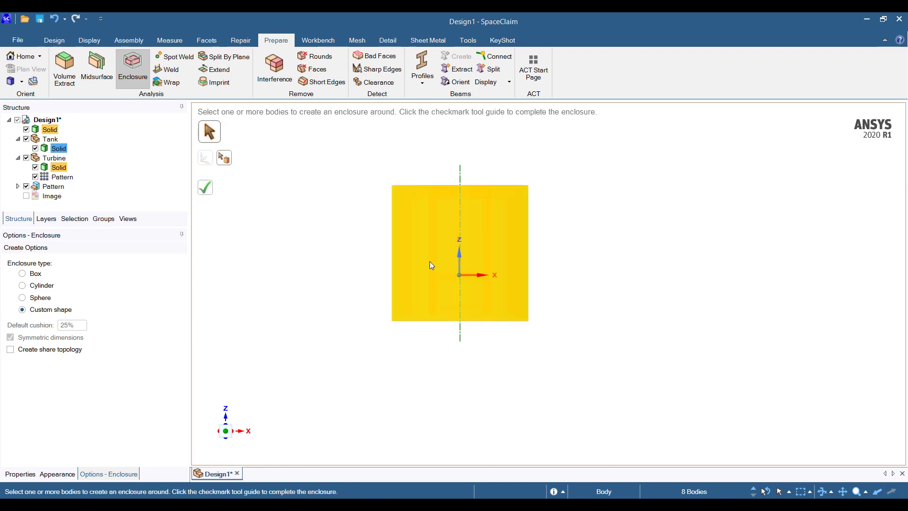
left_click(209, 191)
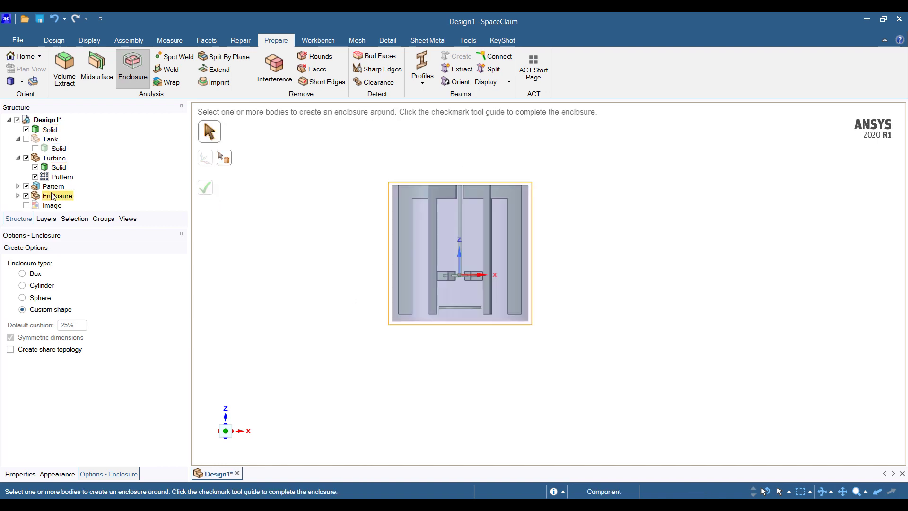
Hide the sparger ring, baffle pattern and turbine, and inspect the enclosure on its own
left_click(26, 186)
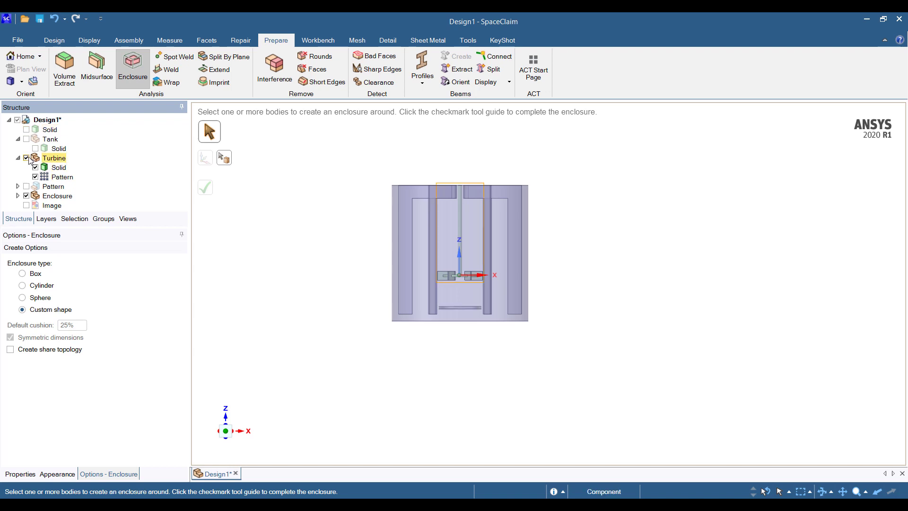
left_click(27, 158)
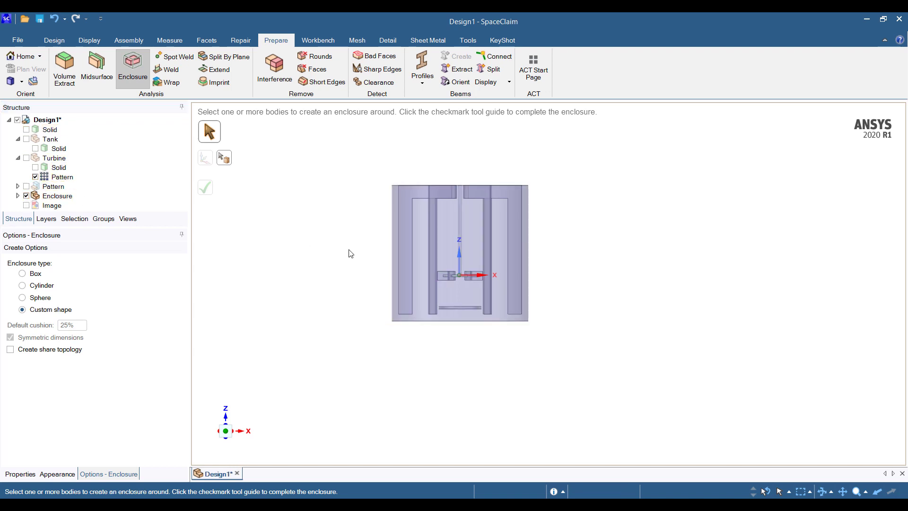
middle_click_drag(390, 268, 345, 337)
scroll(365, 332, "up", 6)
mouse_move(495, 333)
middle_mouse_down()
mouse_move(554, 230)
mouse_move(533, 269)
middle_mouse_up()
scroll(531, 276, "down", 6)
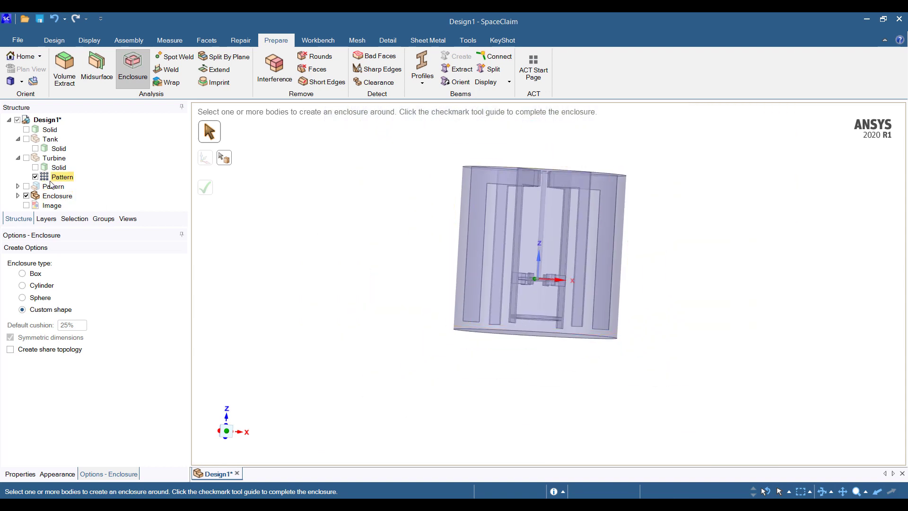
Move the ring solid, Tank, Turbine and Pattern into a new component named old and suppress it for physics
left_click(50, 130)
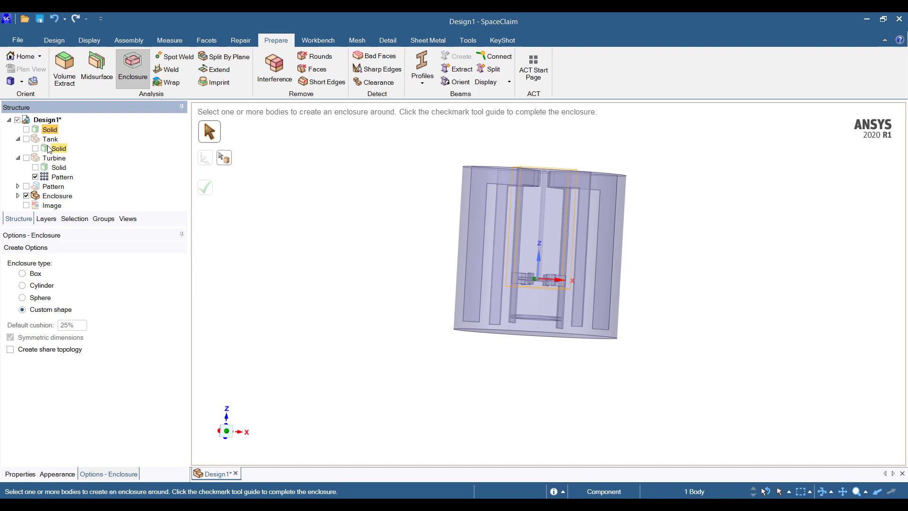
key("Escape")
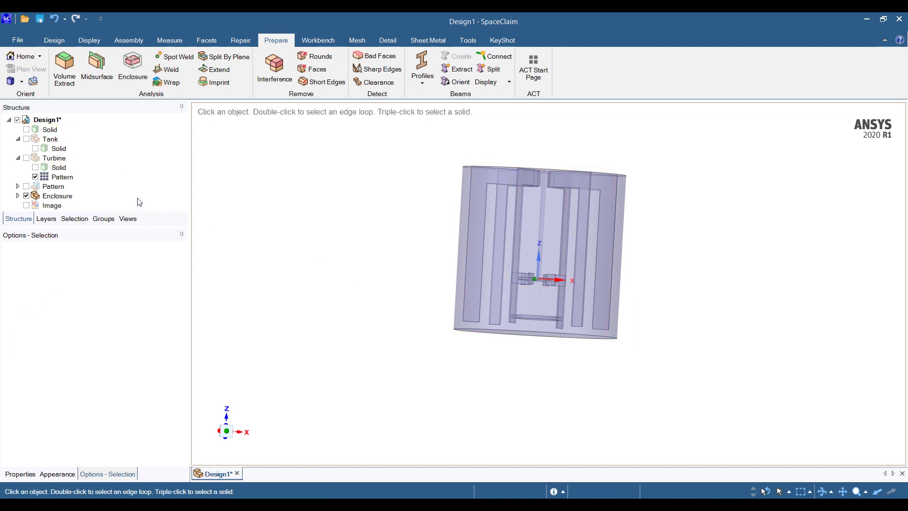
left_click(56, 187, "shift")
right_click(55, 187)
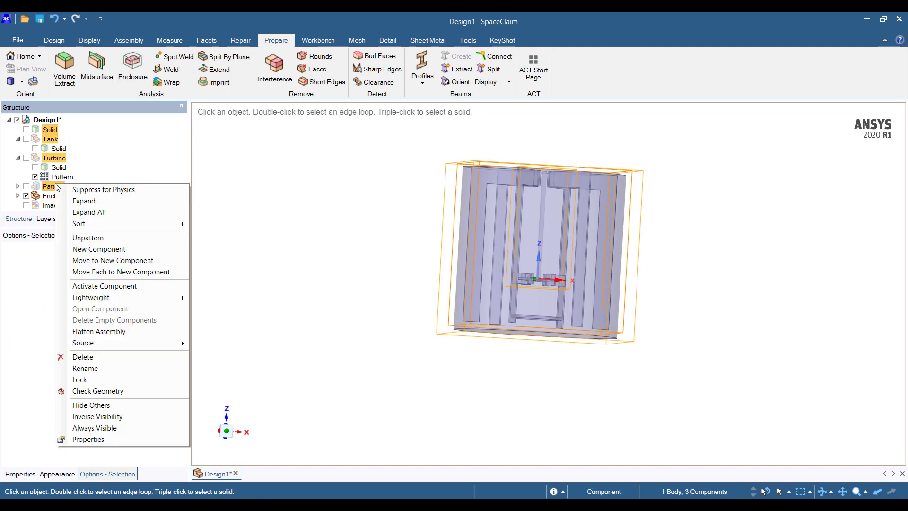
left_click(126, 260)
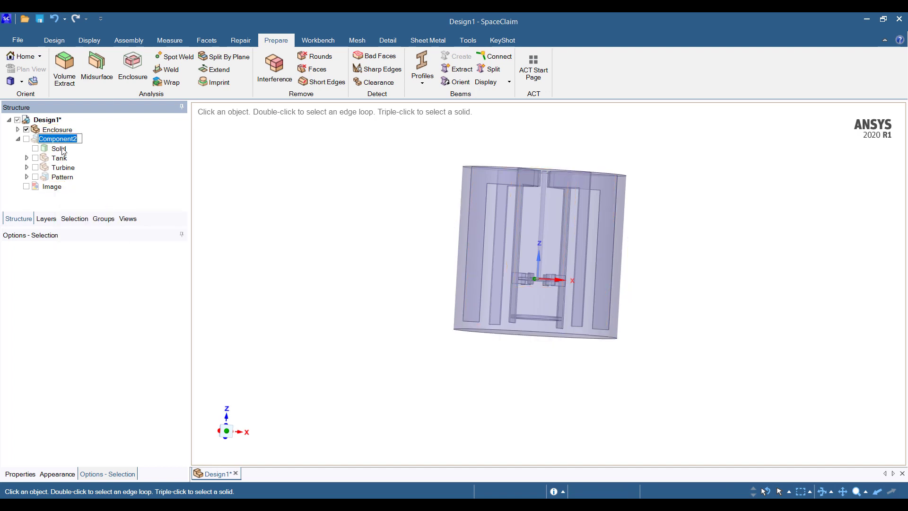
left_click(47, 139)
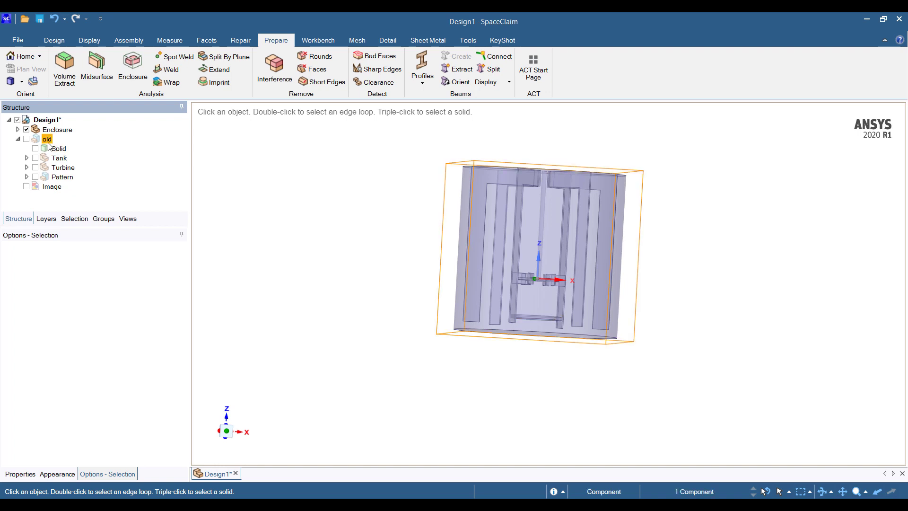
right_click(48, 140)
left_click(89, 148)
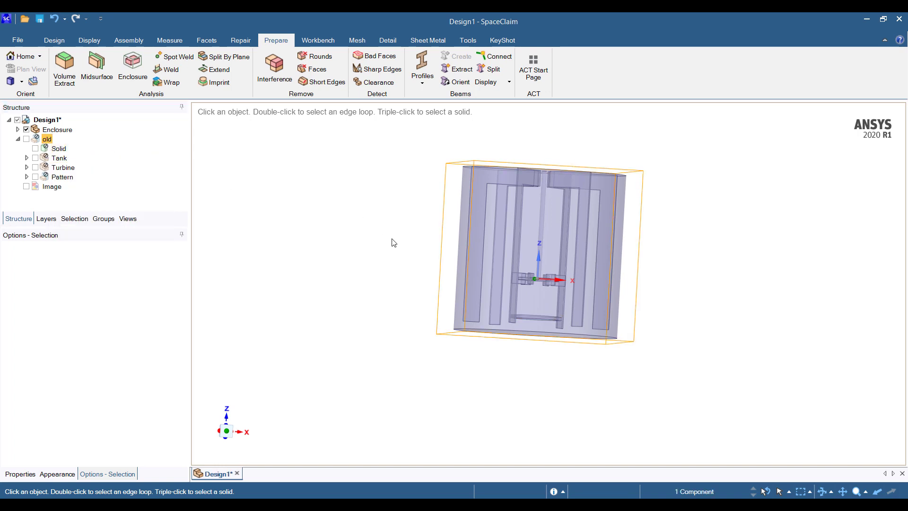
Check the vessel diameter T in the paper's Figure 1 in the browser, return to SpaceClaim and measure the enclosure's bottom circular edge radius
left_click(429, 505)
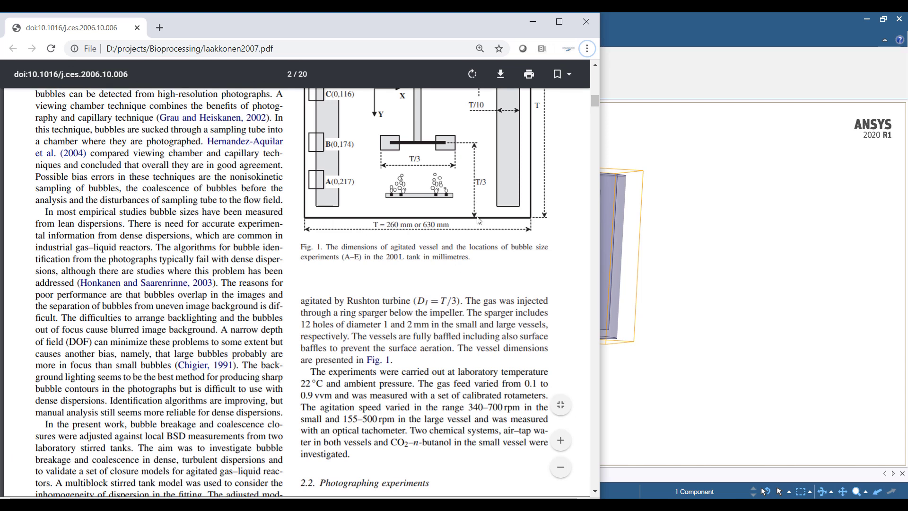
key("alt+Tab")
scroll(613, 352, "up", 4)
middle_click_drag(598, 332, 587, 312)
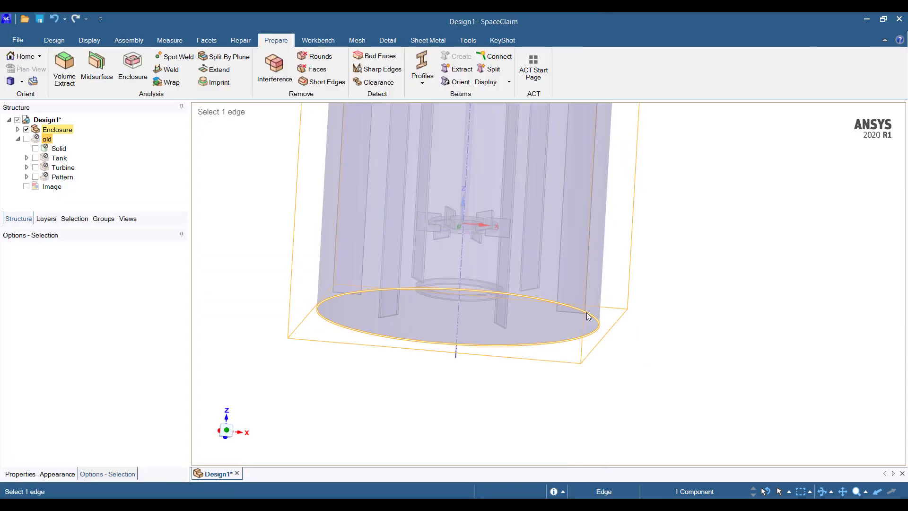
left_click(582, 314)
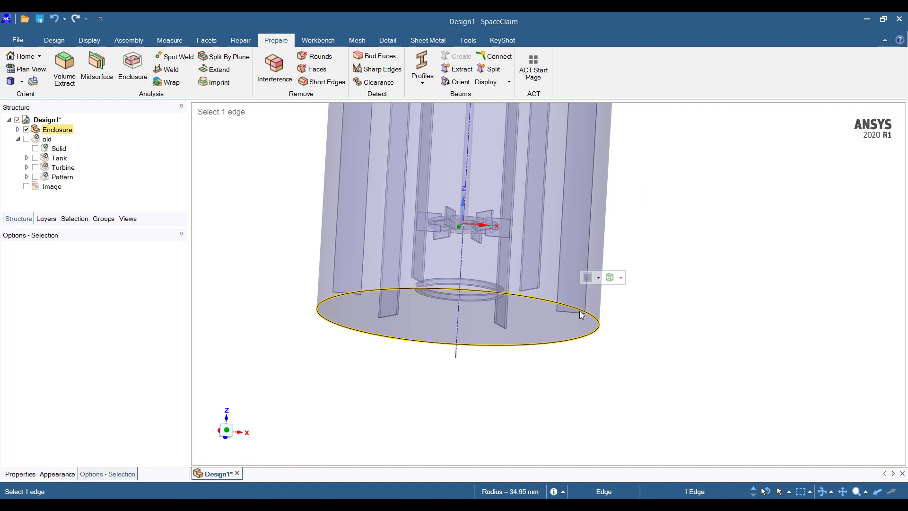
Open Calculator and work out the scale factor by dividing 140 by 34.95
key("super")
type("cal")
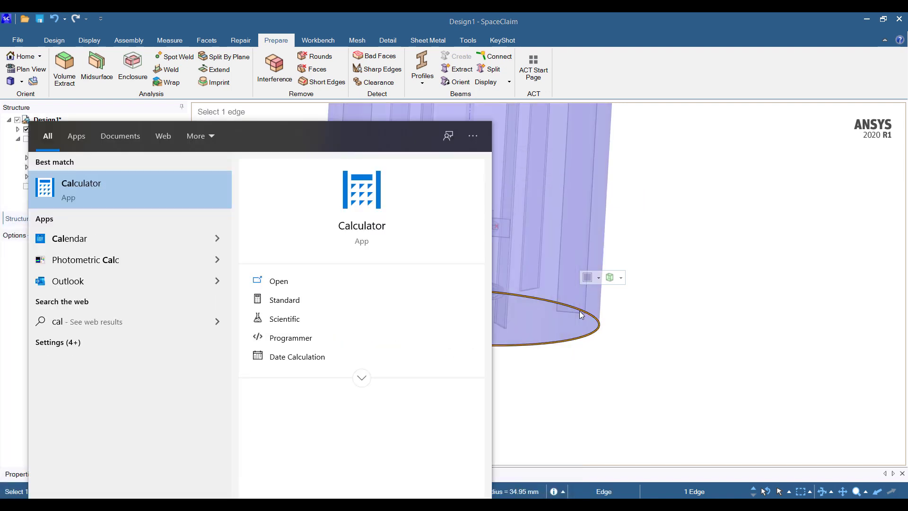
key("Return")
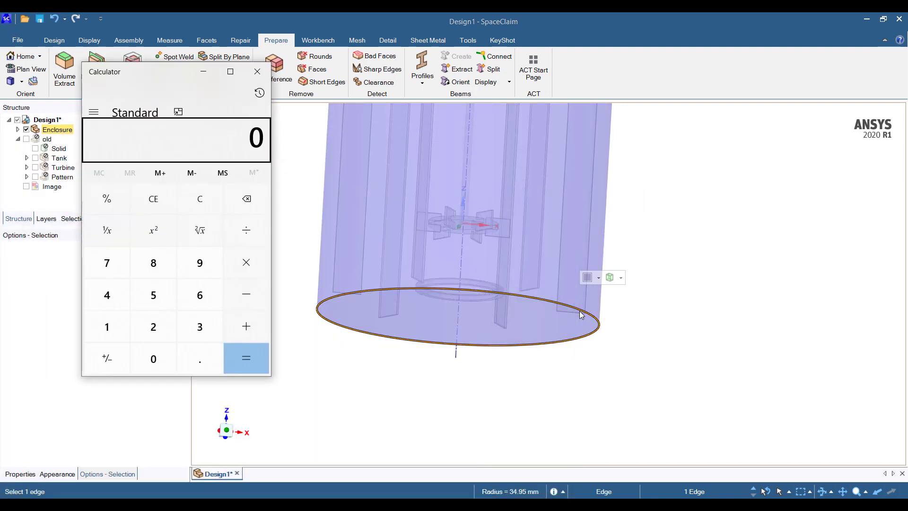
type("280/")
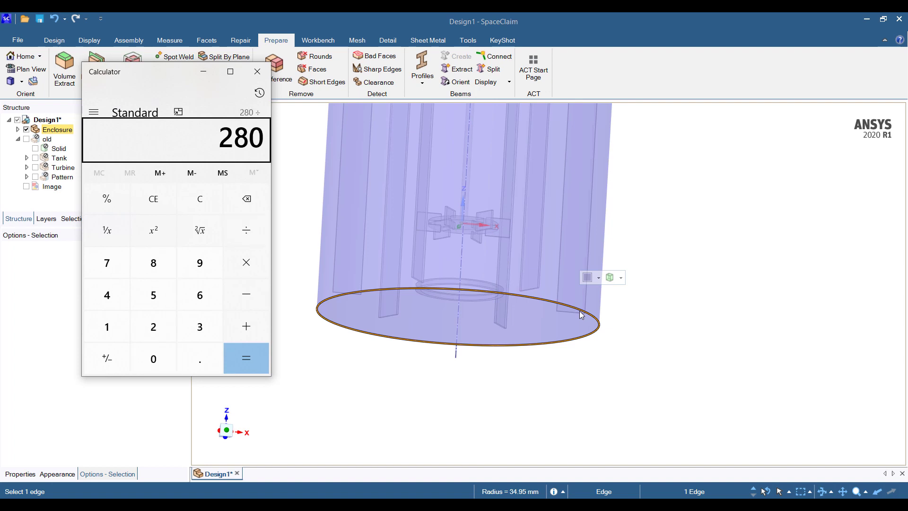
type("140/")
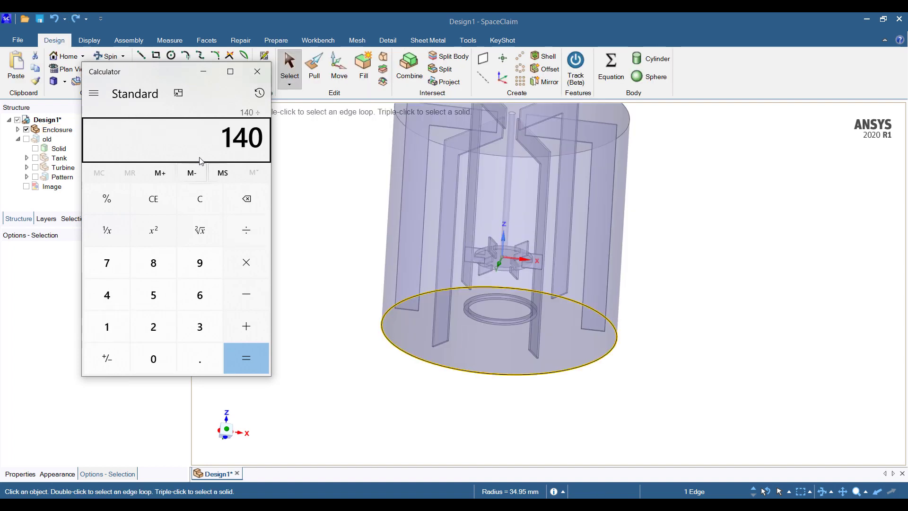
type("34.95")
key("Return")
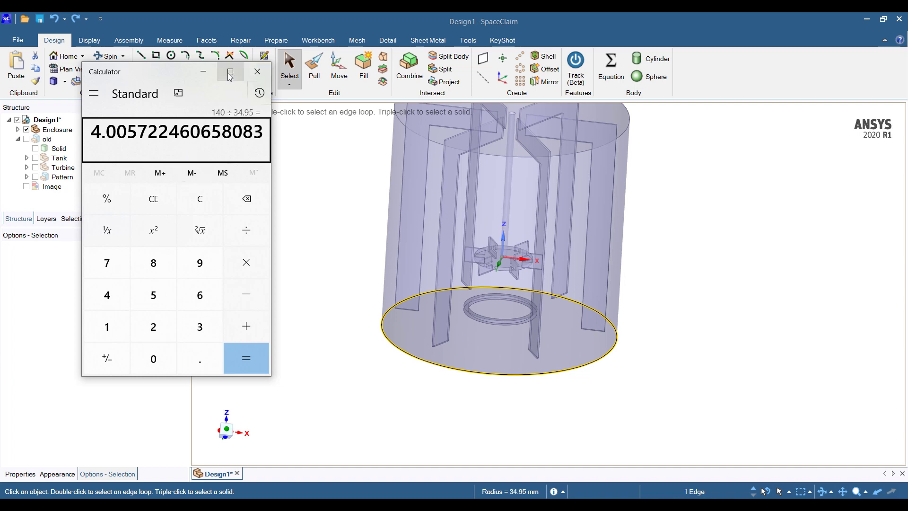
Scale the enclosure body about the coordinate system origin by the factor worked out in Calculator
left_click(451, 22)
mouse_move(628, 291)
middle_mouse_down()
mouse_move(629, 233)
mouse_move(624, 284)
middle_mouse_up()
left_click(676, 300)
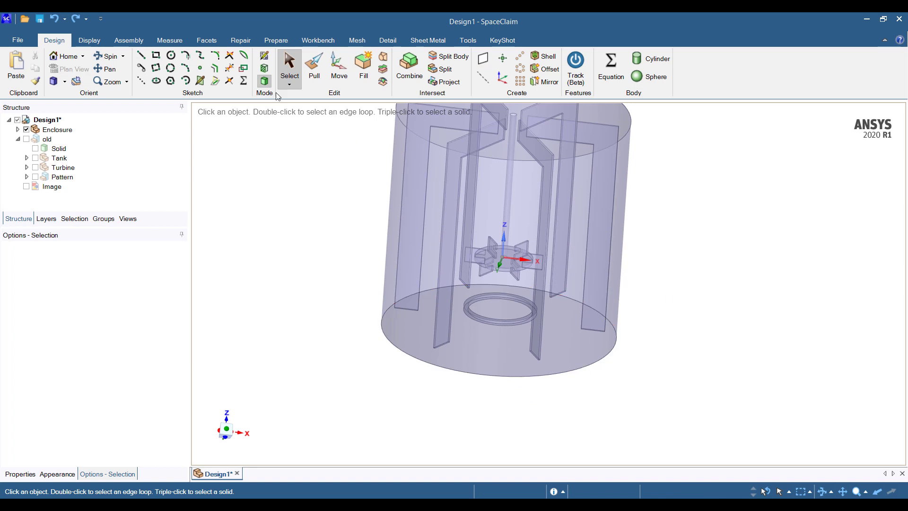
left_click(315, 80)
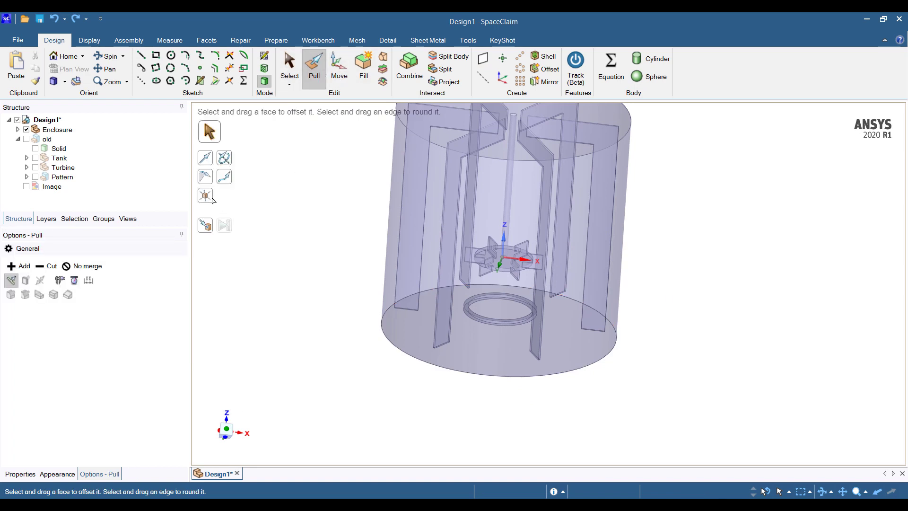
left_click(205, 195)
left_click(504, 265)
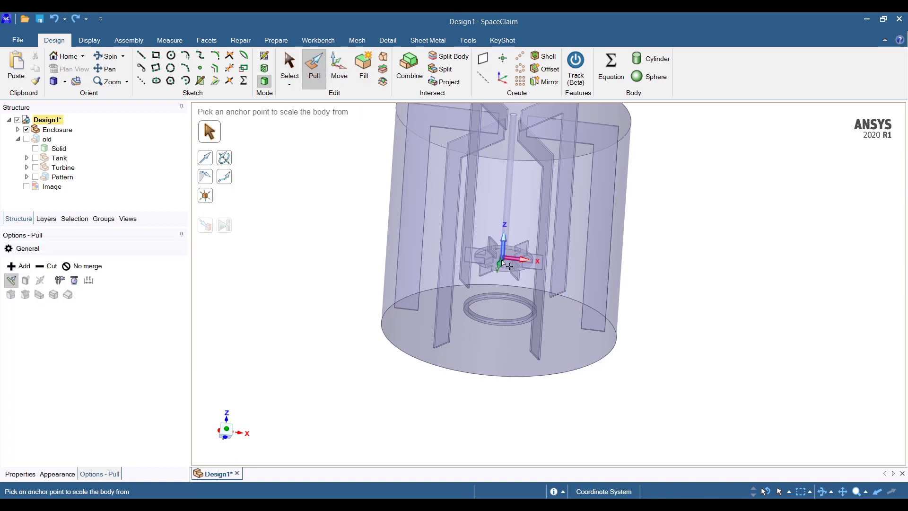
left_click(538, 272)
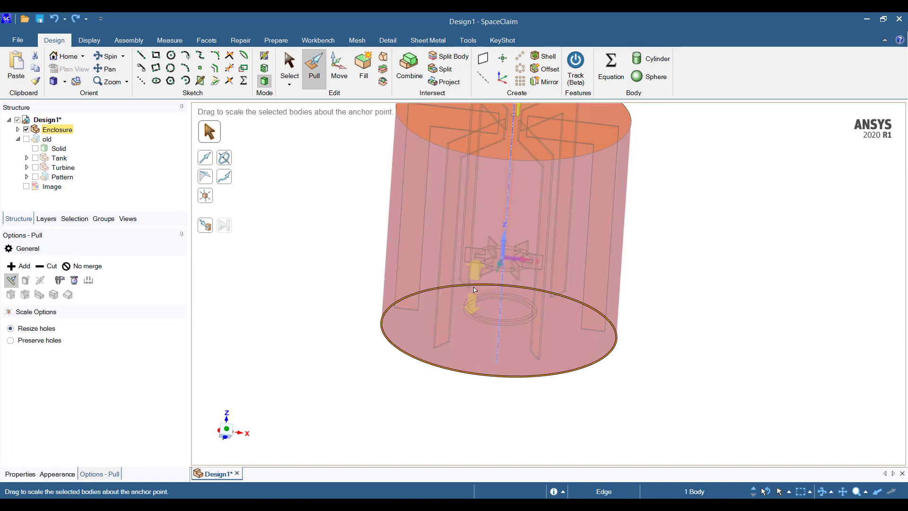
type("1")
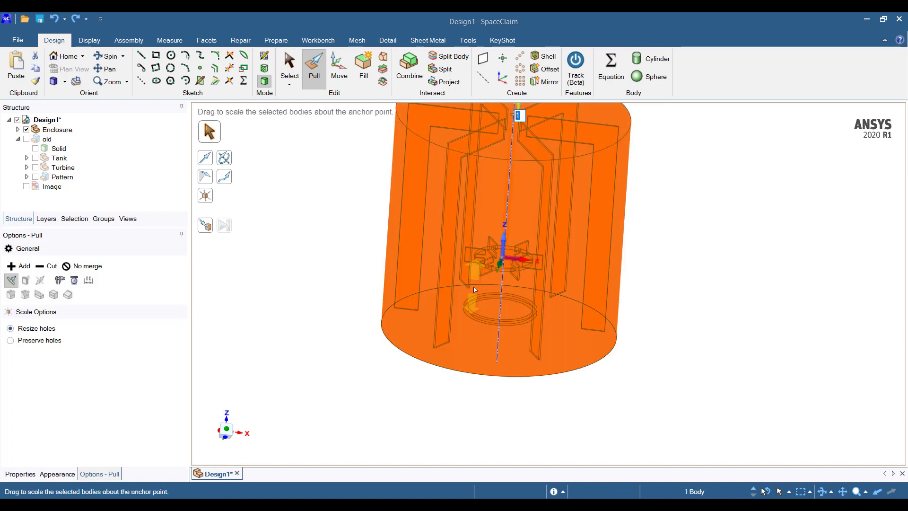
key("Return")
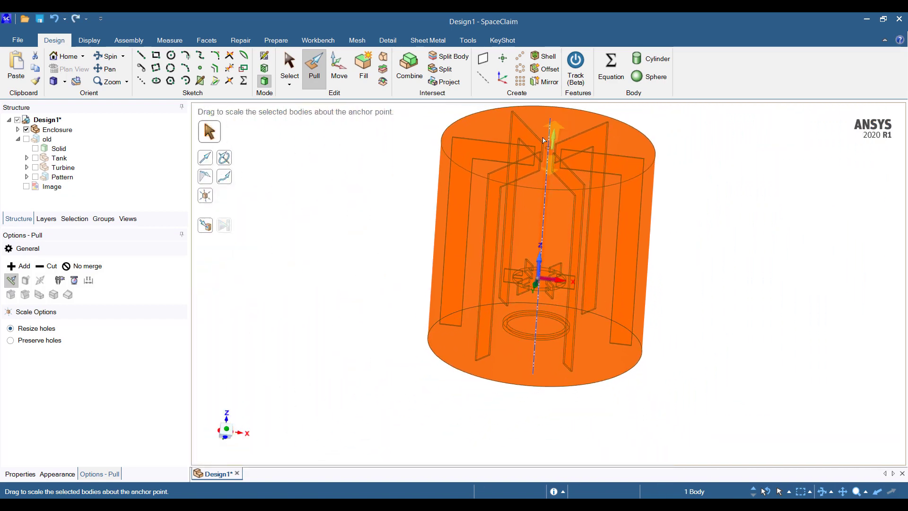
Measure the radius of the scaled enclosure's bottom circular edge
key("s")
scroll(657, 345, "up", 2)
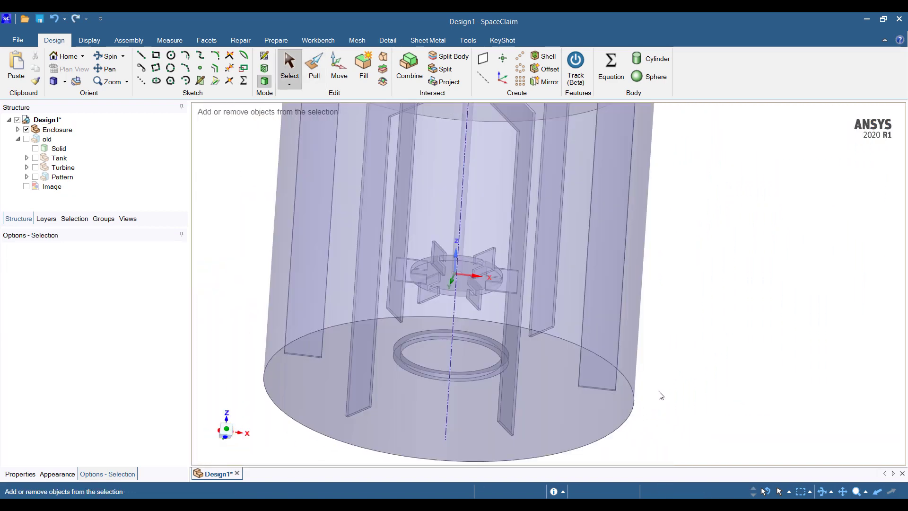
scroll(655, 369, "up", 3)
left_click(650, 314)
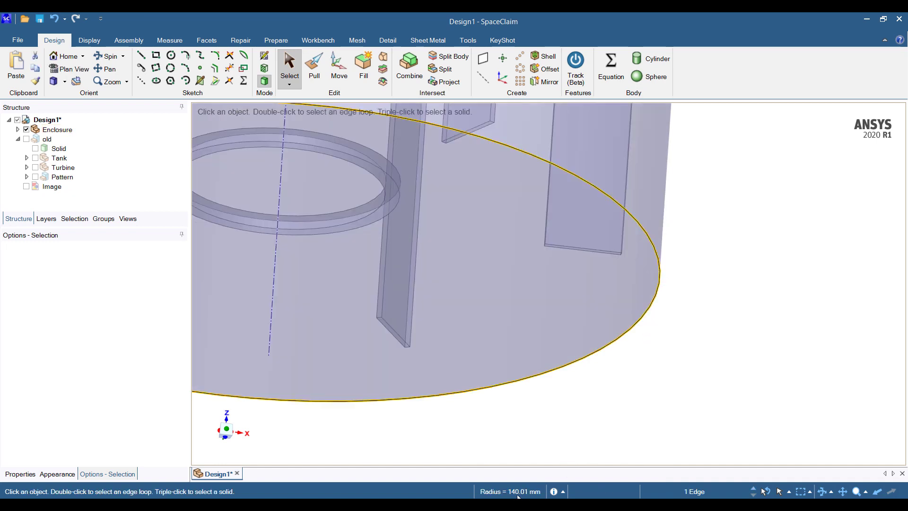
scroll(578, 288, "down", 4)
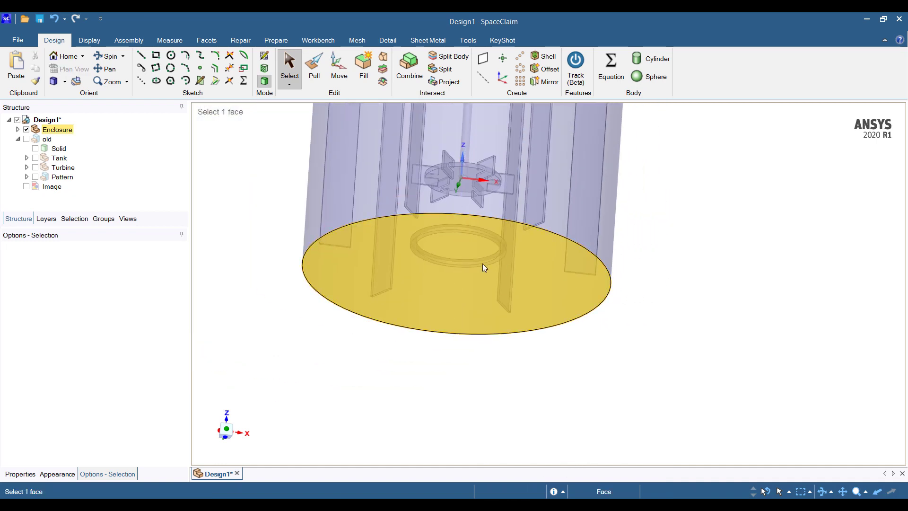
Start a sketch on the flat annular face of the sparger ring and orient it in plan view
scroll(476, 283, "up", 3)
middle_click_drag(499, 238, 535, 371)
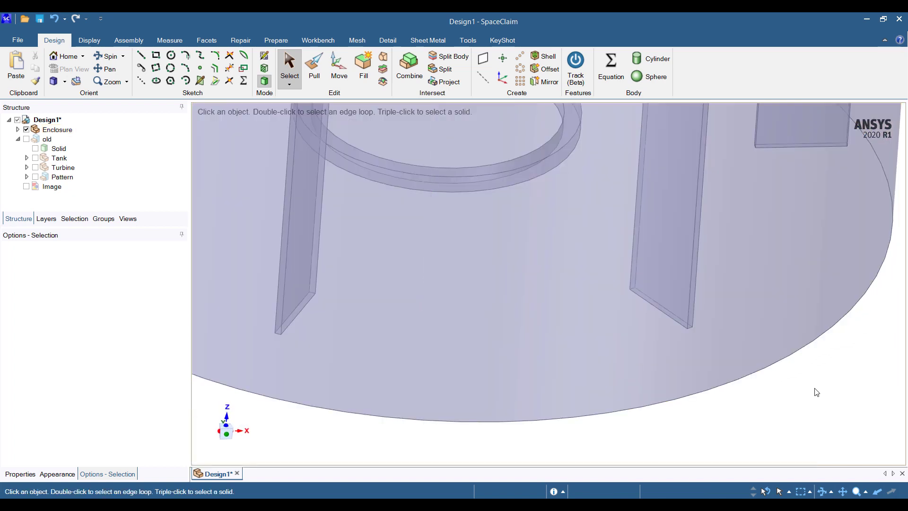
middle_click_drag(806, 384, 800, 478, "ctrl")
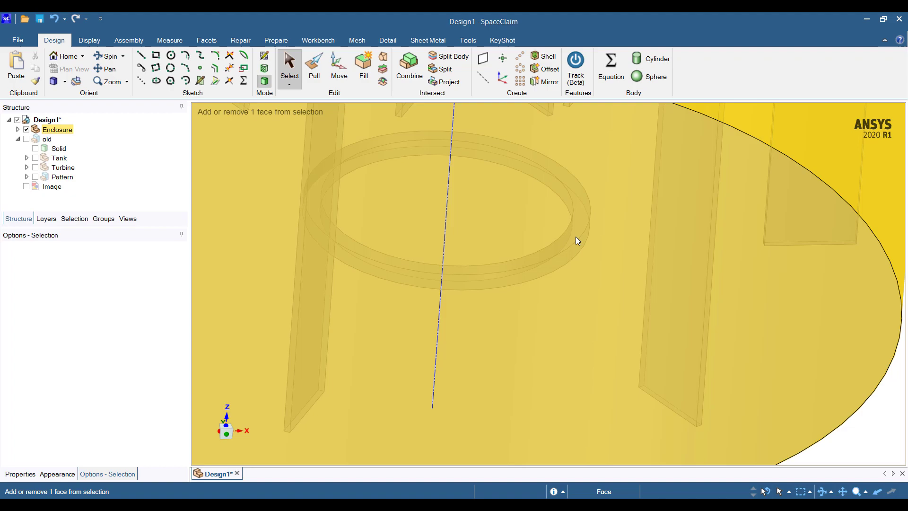
scroll(575, 236, "down", 1, "ctrl")
left_click(575, 237)
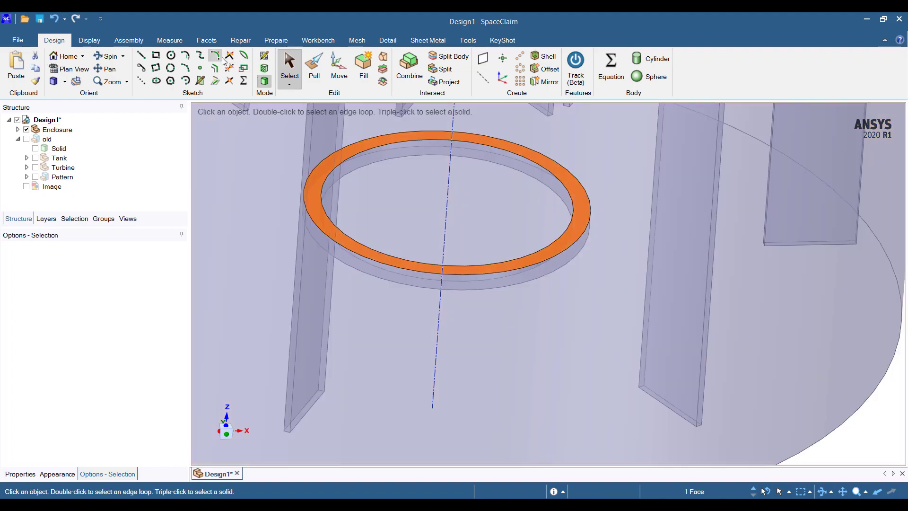
left_click(264, 56)
left_click(582, 455)
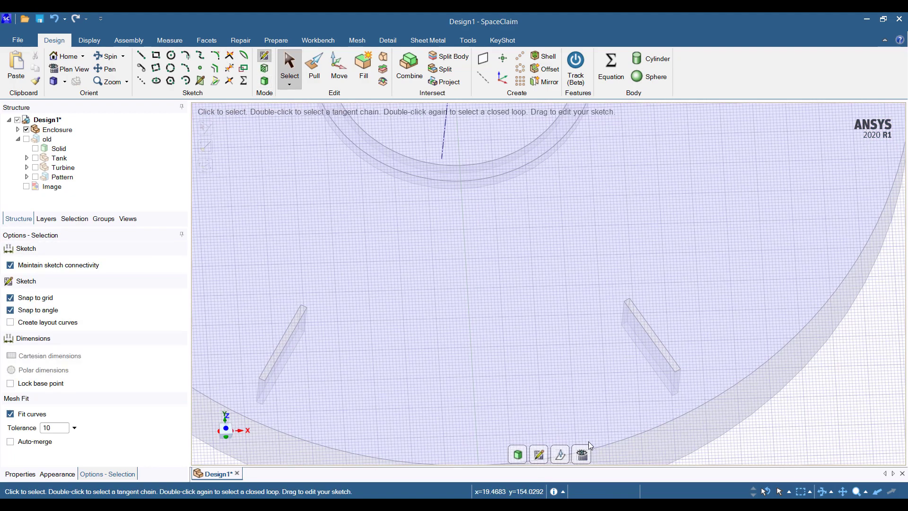
Sketch a 1 mm diameter circle on the X axis within the ring's width and turn it into a surface with Pull
scroll(549, 217, "up", 8)
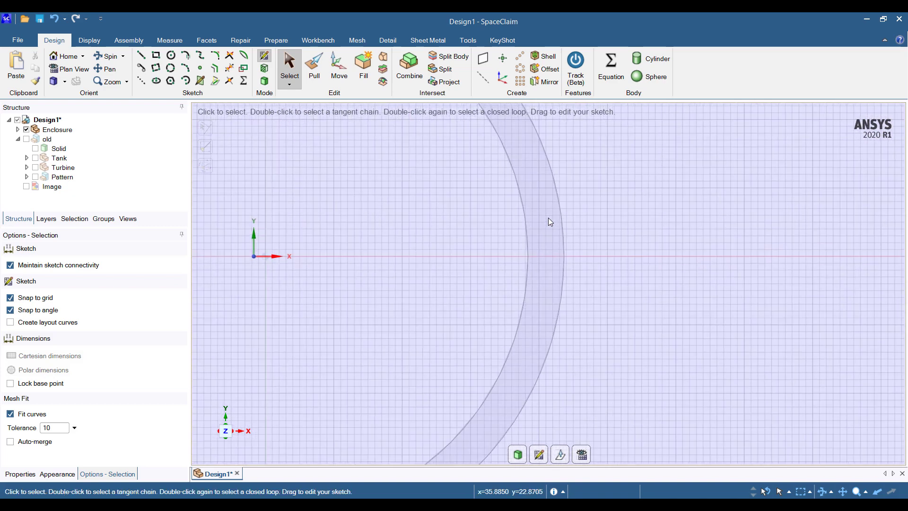
left_click(171, 55)
left_click(521, 191)
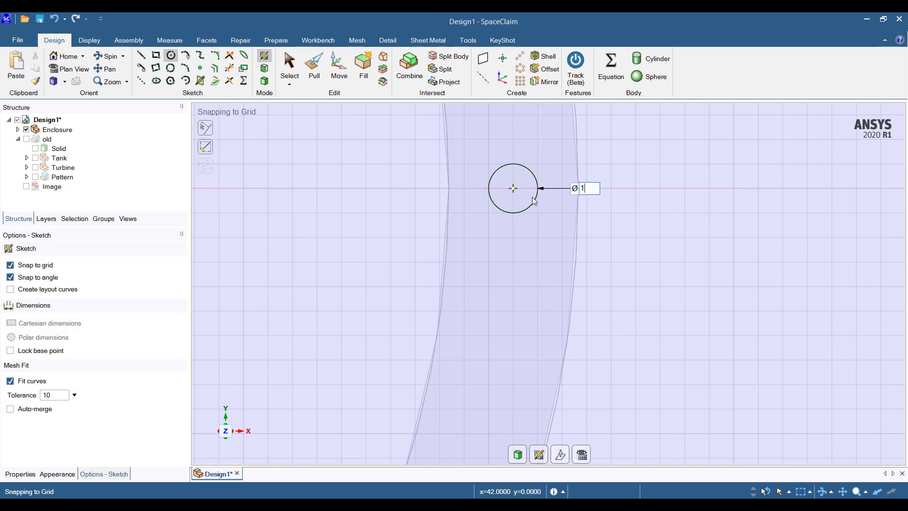
type("1")
key("Return")
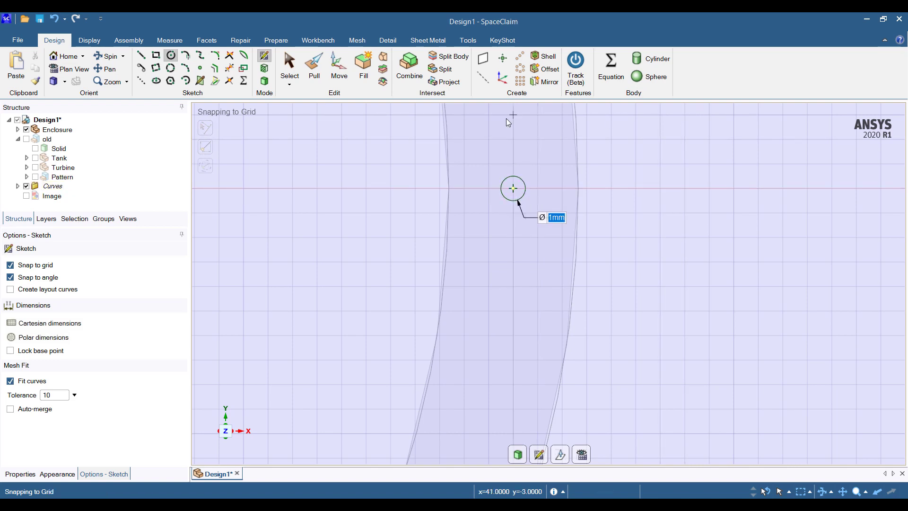
left_click(315, 71)
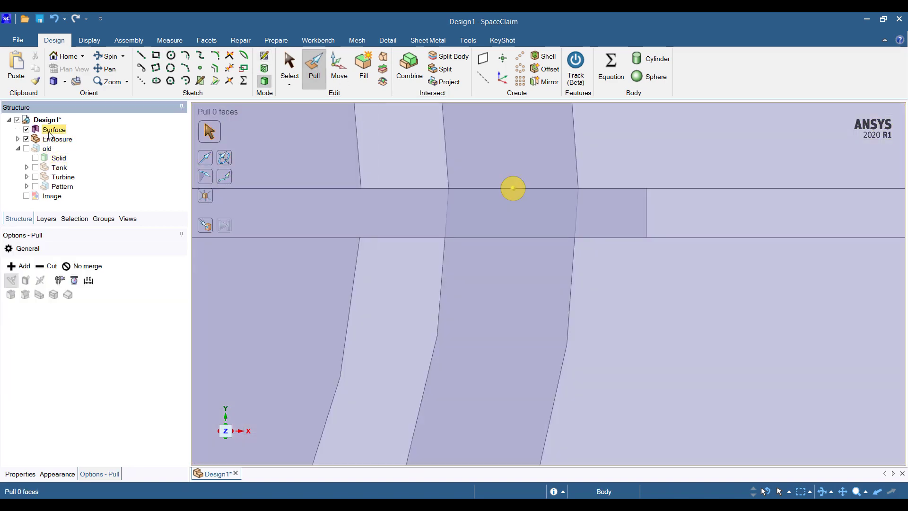
Project the small circular surface onto the enclosure's sparger ring to imprint a circular face
left_click(435, 171)
middle_click_drag(436, 171, 427, 178)
scroll(428, 178, "down", 6)
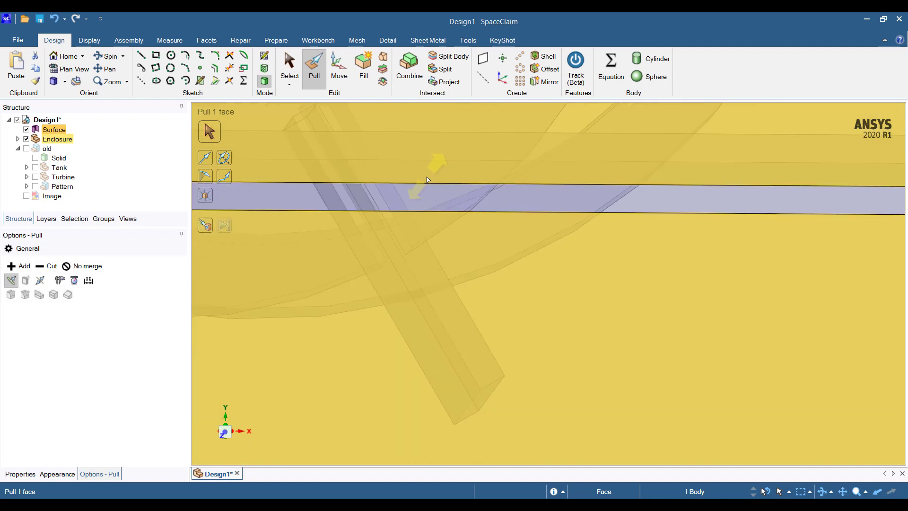
middle_click_drag(543, 134, 514, 229, "ctrl")
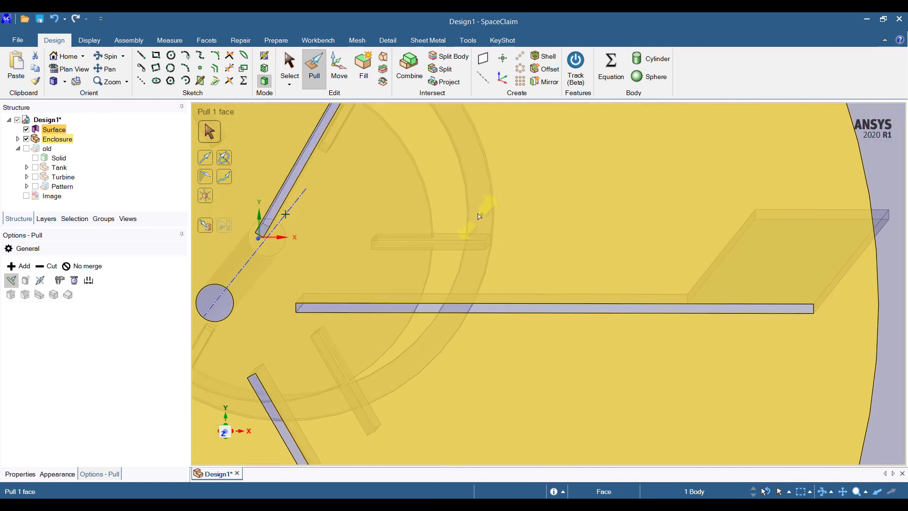
scroll(479, 217, "up", 6)
scroll(479, 217, "up", 3)
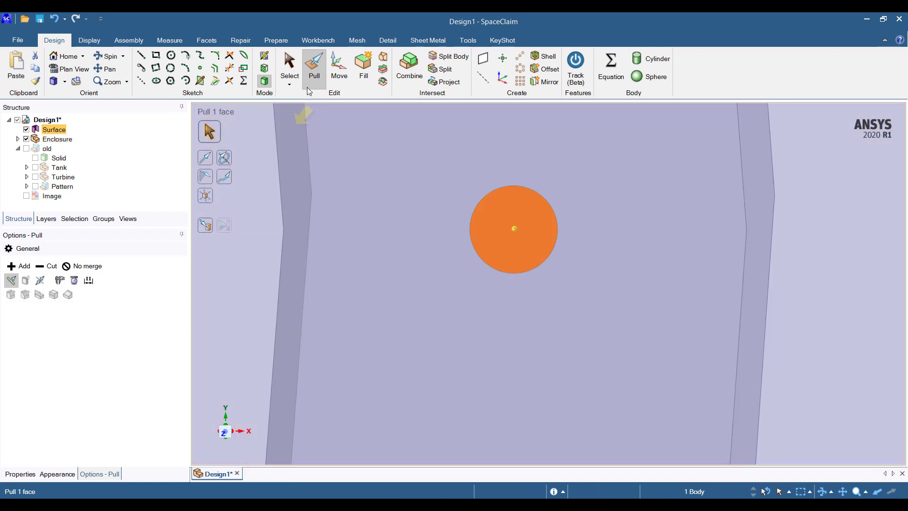
left_click(445, 82)
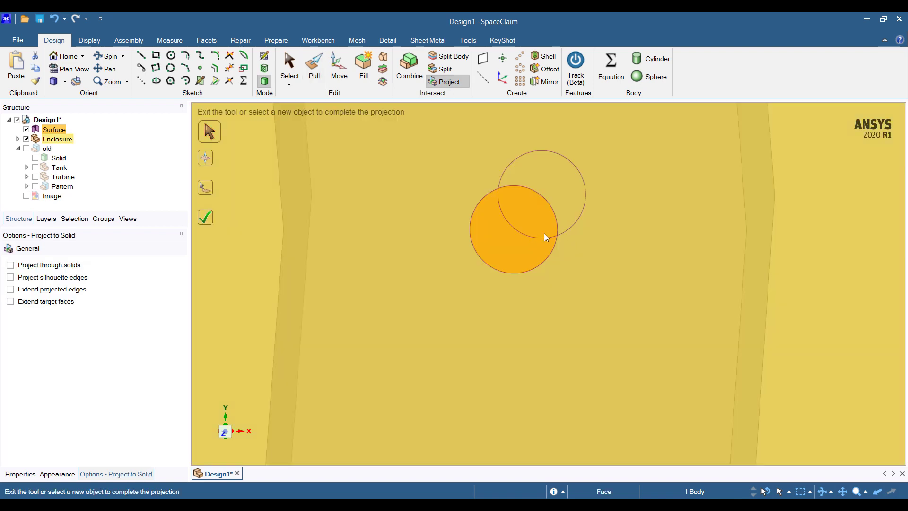
scroll(546, 237, "down", 3)
scroll(588, 249, "down", 6)
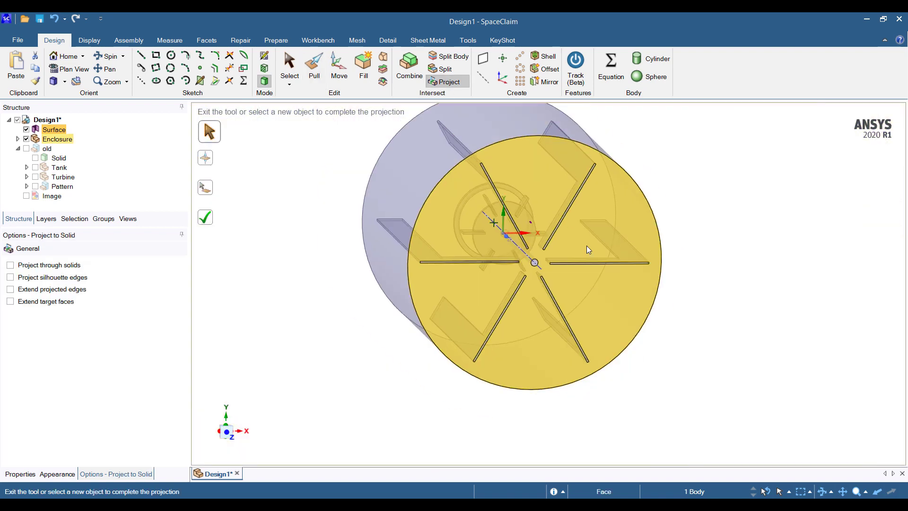
scroll(624, 215, "up", 10)
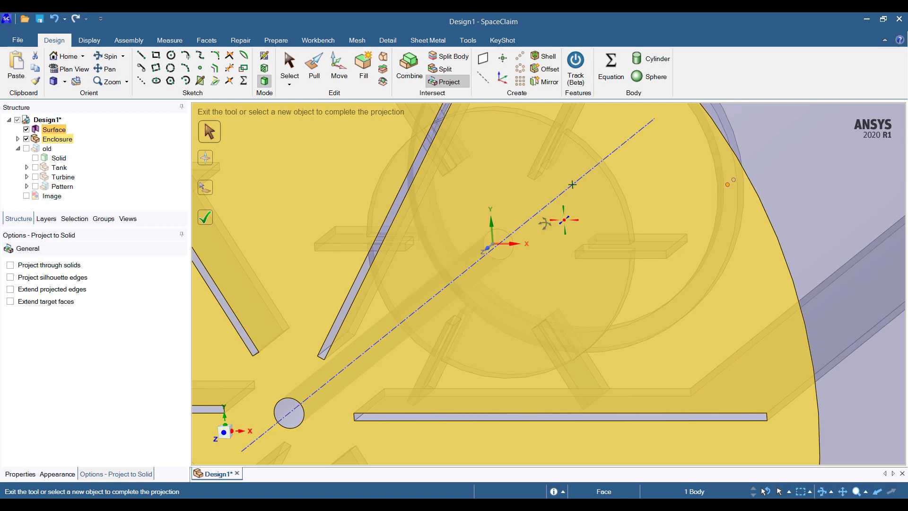
scroll(564, 219, "down", 2)
scroll(560, 247, "up", 8)
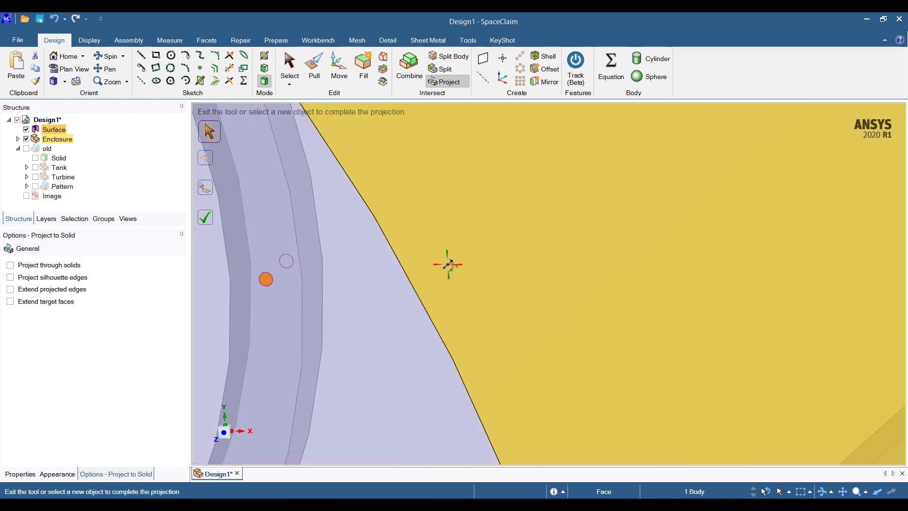
middle_click_drag(448, 264, 551, 233, "shift")
left_click(205, 217)
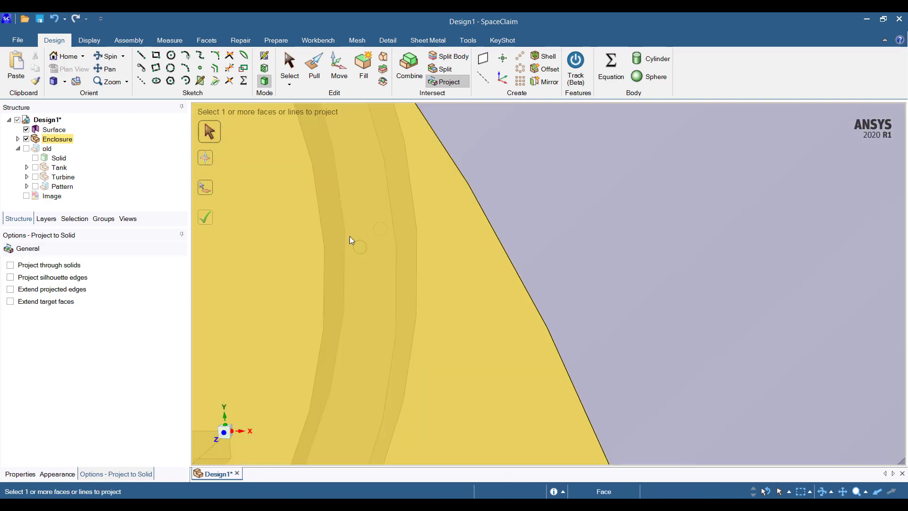
left_click(383, 236)
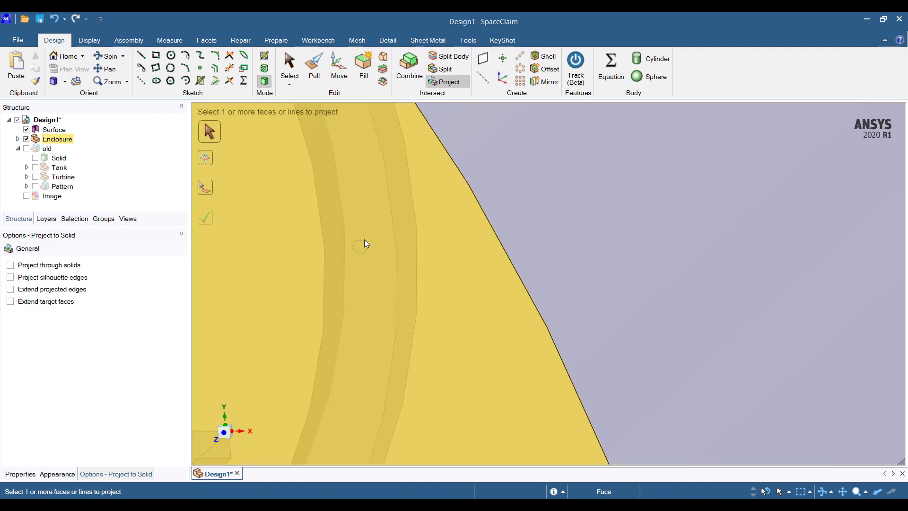
left_click(364, 246)
mouse_move(363, 246)
middle_mouse_down()
mouse_move(375, 210)
mouse_move(358, 235)
middle_mouse_up()
key("Escape")
Toggle the circle surface's visibility to check the imprint on the sparger ring, leaving the surface hidden
scroll(373, 248, "down", 4)
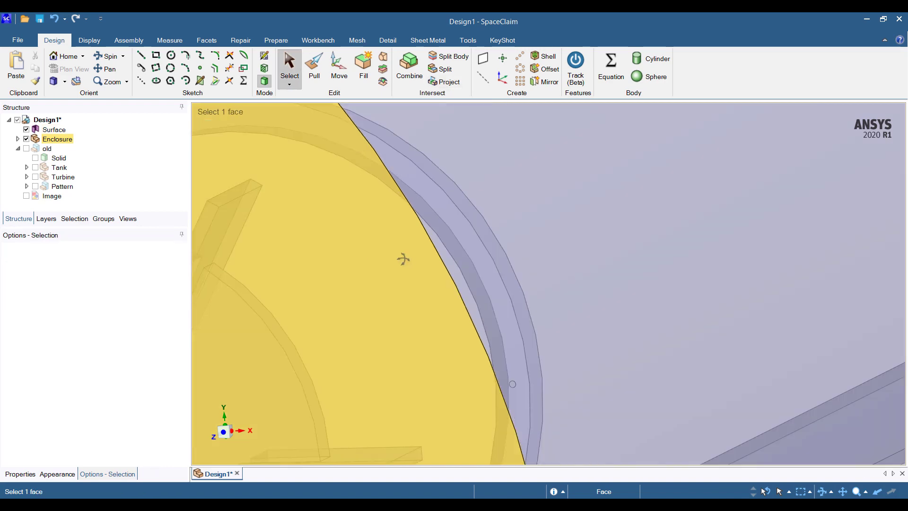
middle_click_drag(403, 259, 394, 270)
left_click(26, 130)
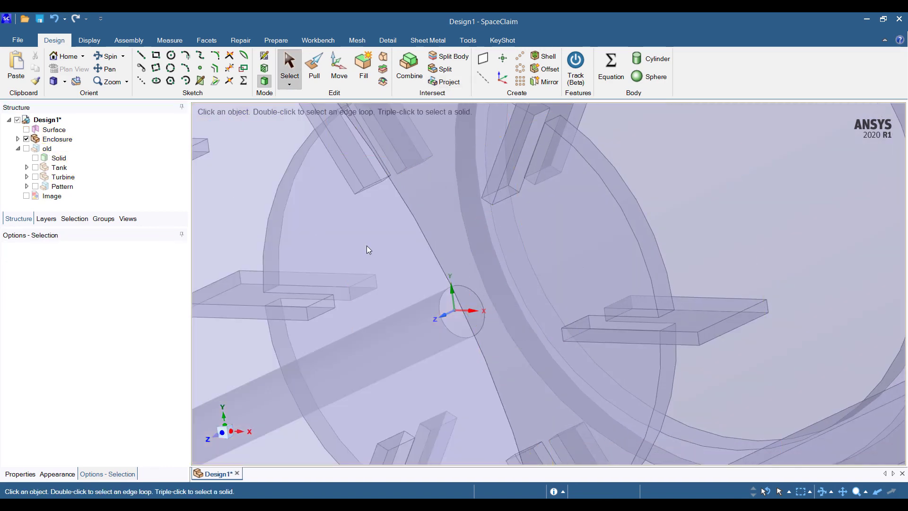
scroll(554, 294, "up", 6)
scroll(601, 258, "up", 4)
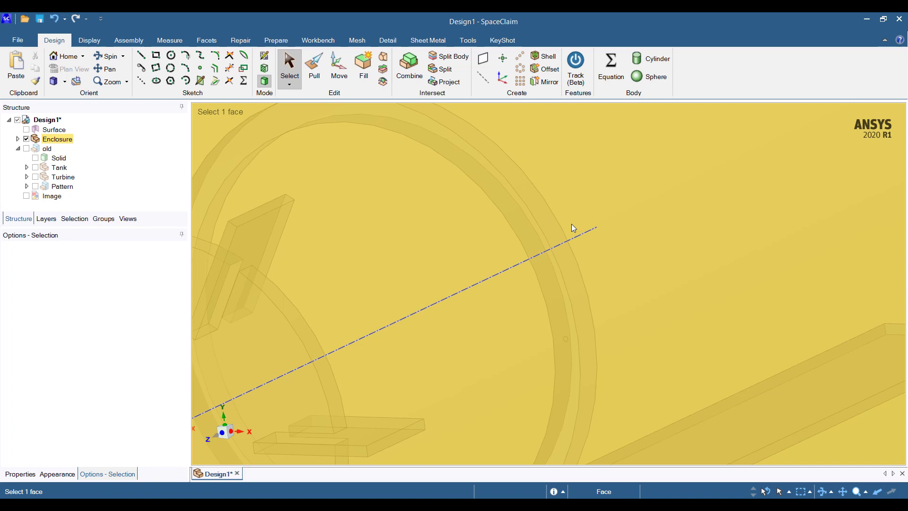
left_click(26, 129)
scroll(521, 266, "up", 5)
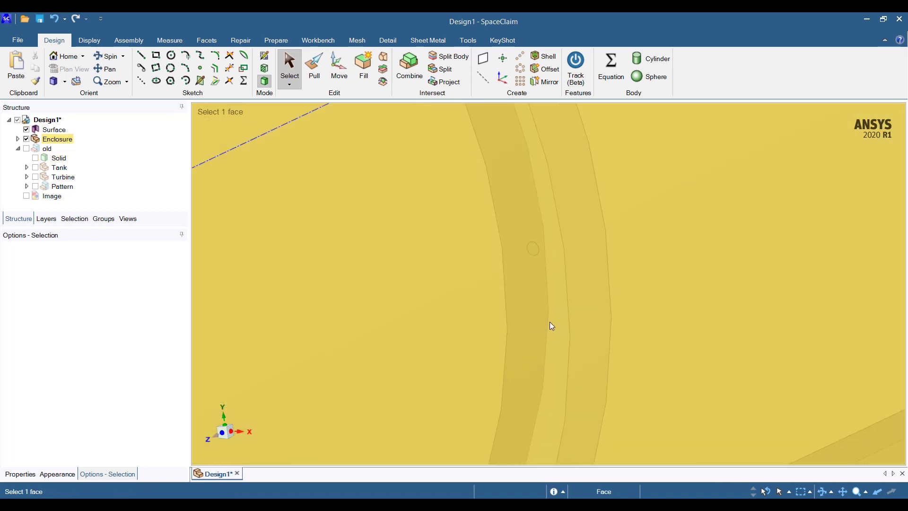
left_click(27, 130)
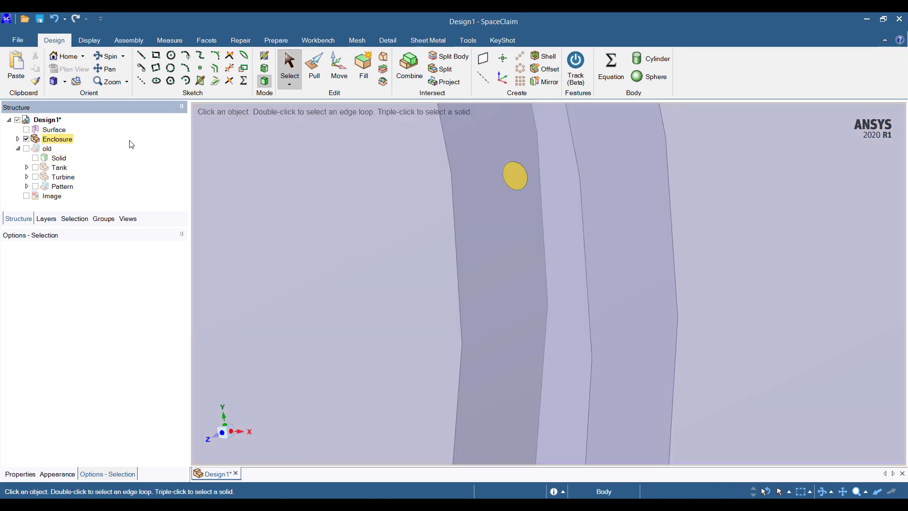
Create a circular pattern of the imprinted hole face on the sparger ring about the central vertical axis, with count 6 over 360°
left_click(517, 177, "ctrl")
mouse_move(523, 199)
middle_mouse_down()
mouse_move(541, 193)
mouse_move(520, 193)
mouse_move(522, 201)
middle_mouse_up()
key("Escape")
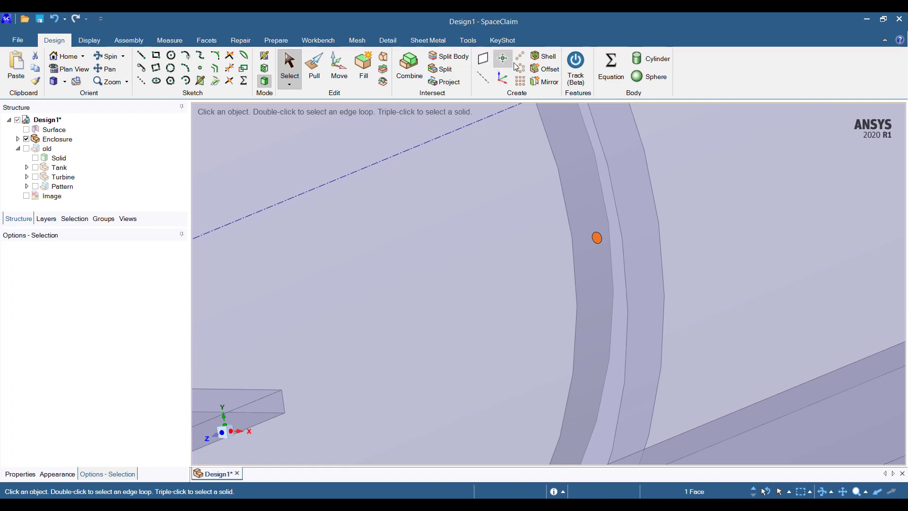
left_click(521, 70)
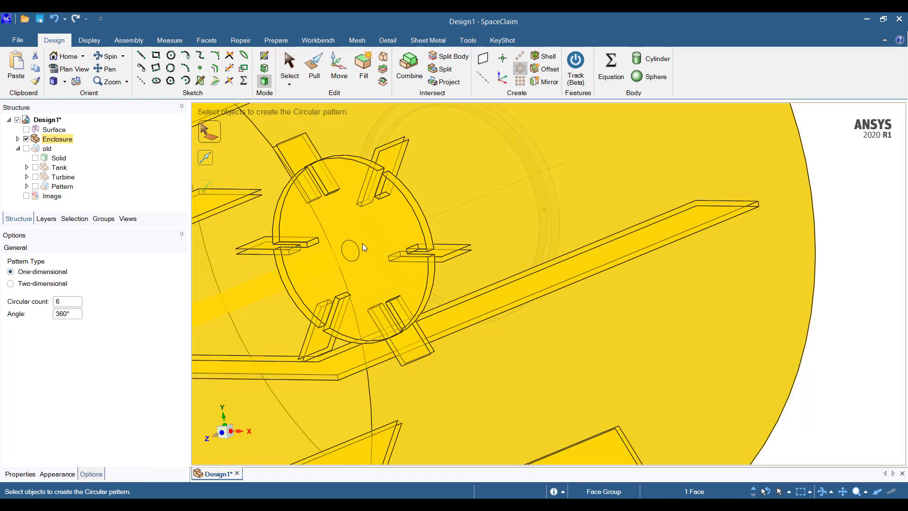
scroll(365, 247, "down", 2)
middle_click_drag(358, 245, 513, 178)
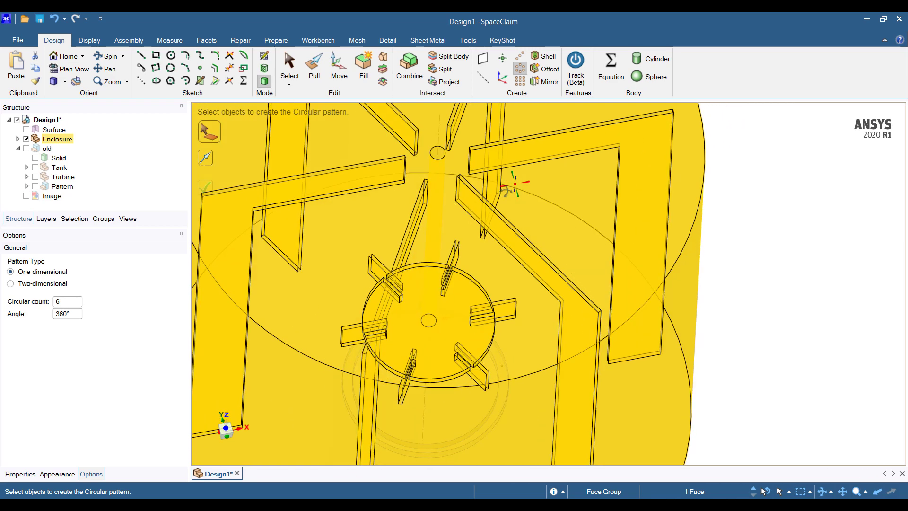
left_click(208, 161)
left_click(209, 163)
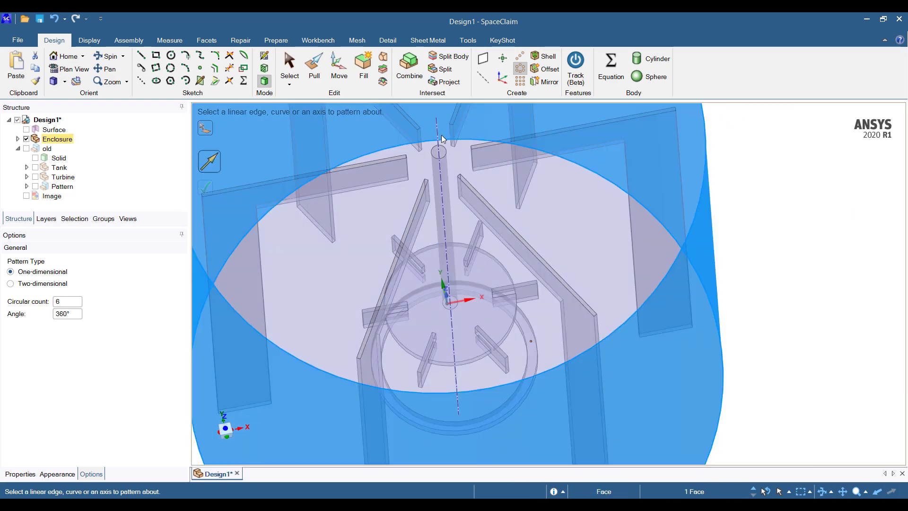
left_click(438, 138)
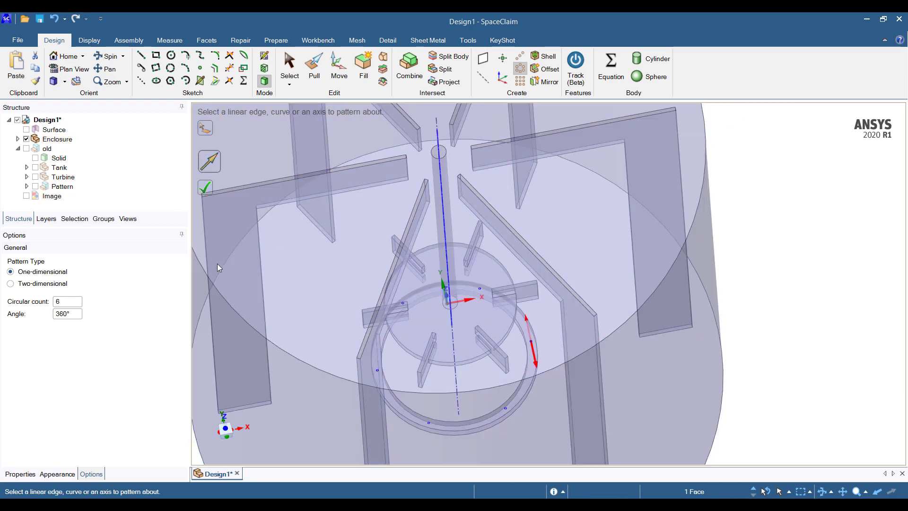
scroll(501, 407, "up", 3)
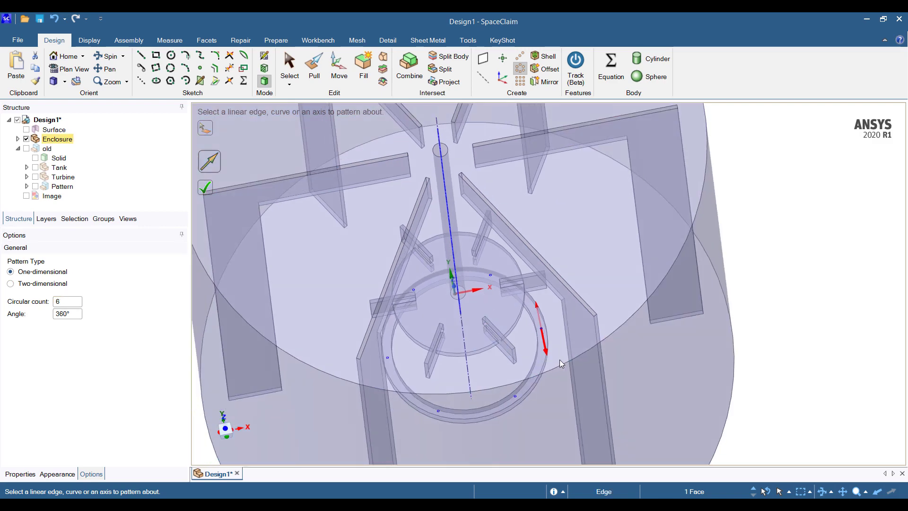
scroll(503, 392, "up", 2)
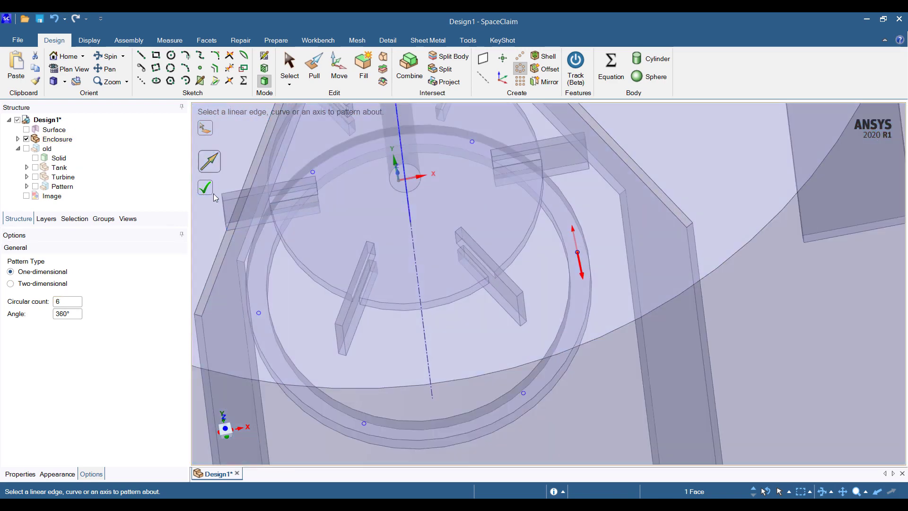
left_click(209, 191)
scroll(484, 383, "down", 3)
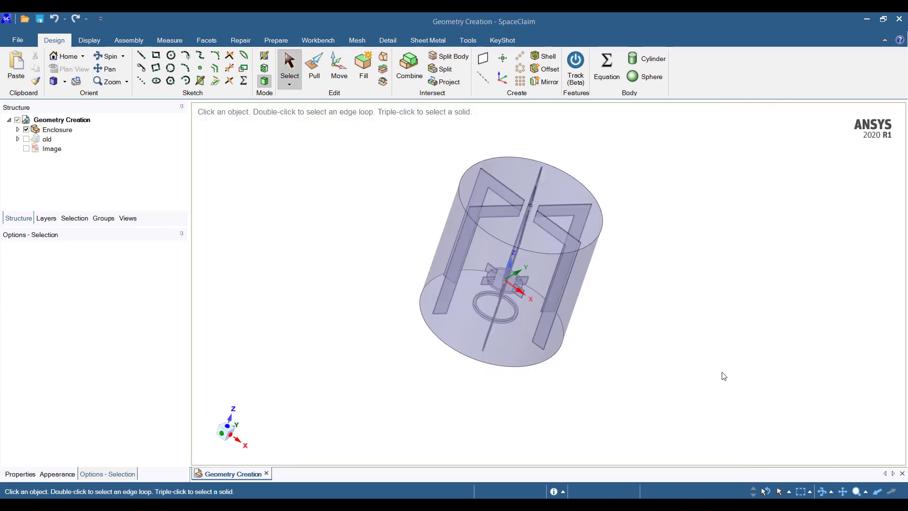
Start a sketch on the flat bottom face of the enclosure
middle_click_drag(636, 363, 660, 290)
middle_click_drag(598, 334, 630, 378, "ctrl")
middle_click_drag(561, 311, 702, 381, "ctrl")
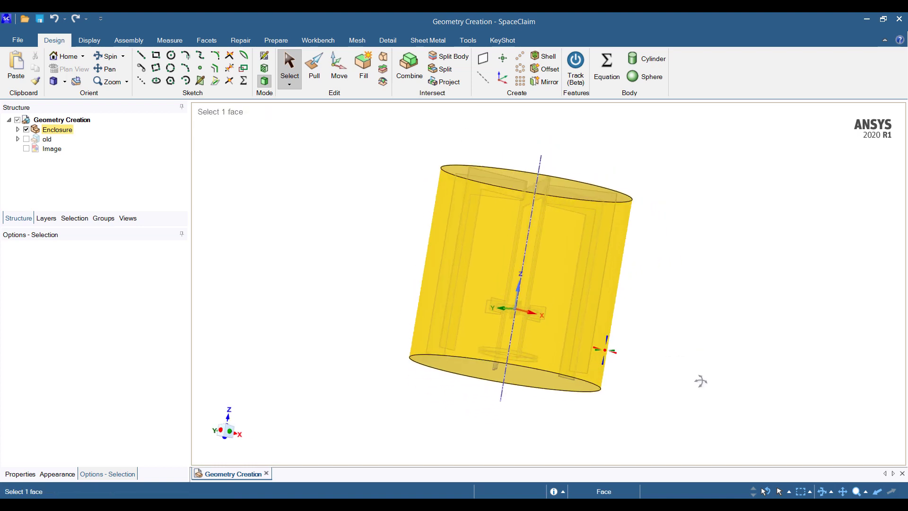
middle_click_drag(563, 277, 489, 416, "shift")
left_click(490, 416)
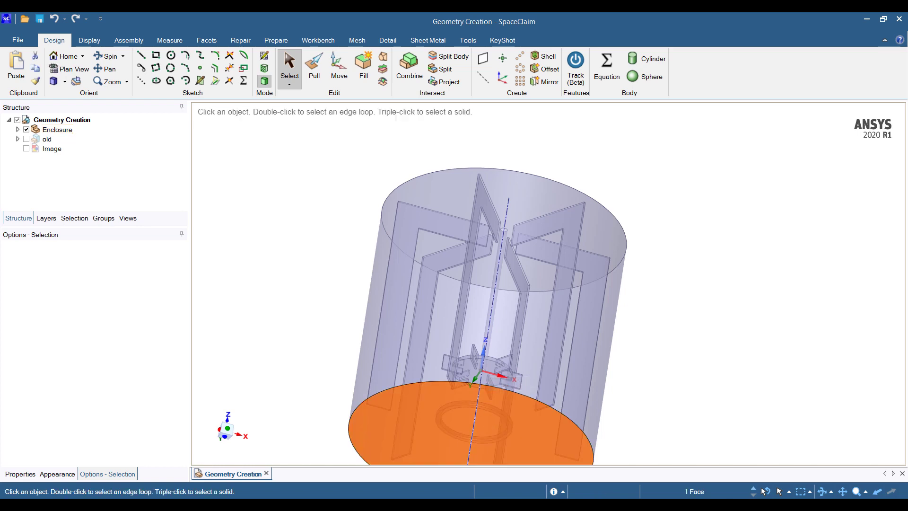
left_click(264, 57)
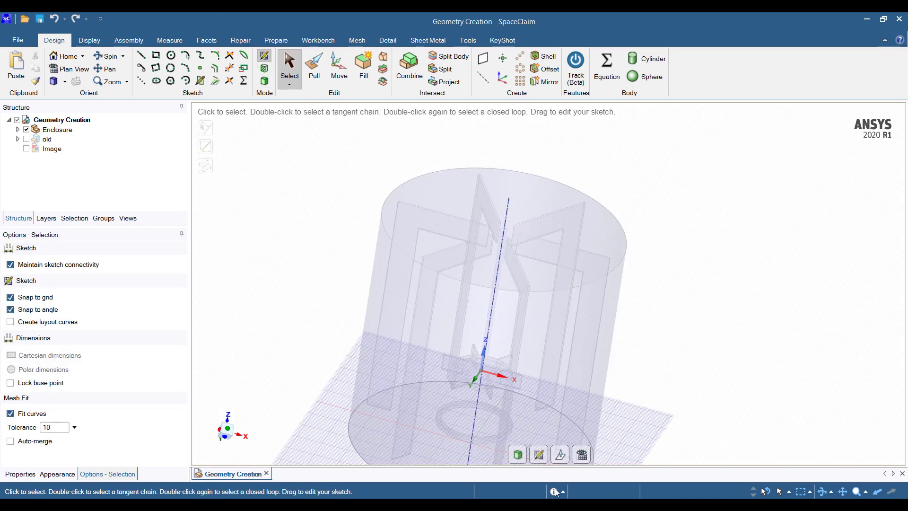
Move the sketch grid up along the vessel axis to between the impeller and sparger ring, and orient it in plan view
left_click(565, 457)
middle_click_drag(565, 457, 587, 294)
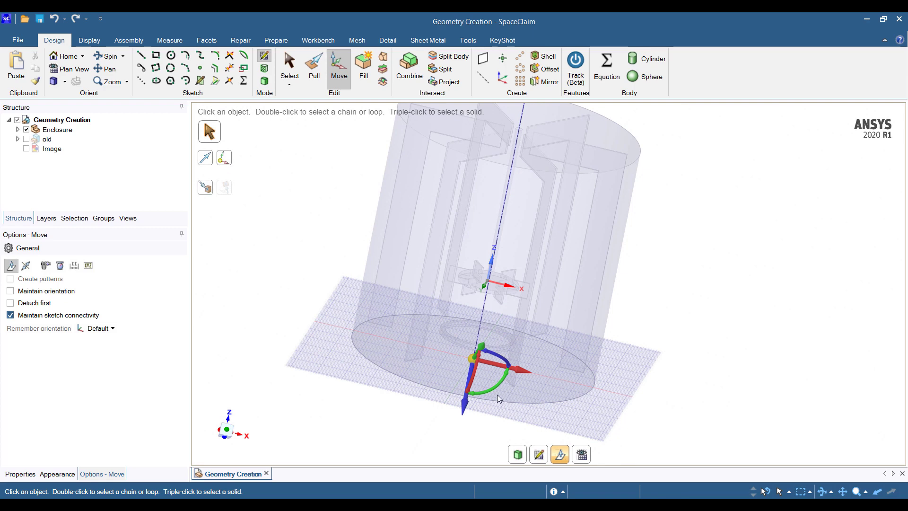
mouse_move(473, 360)
middle_mouse_down()
mouse_move(567, 284)
mouse_move(558, 303)
mouse_move(554, 294)
middle_mouse_up()
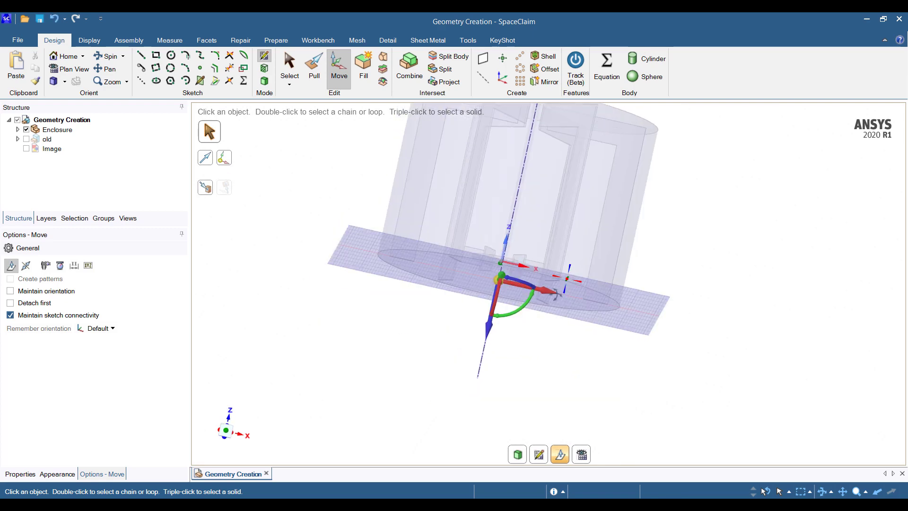
mouse_move(559, 365)
middle_mouse_down()
mouse_move(525, 355)
mouse_move(552, 336)
middle_mouse_up()
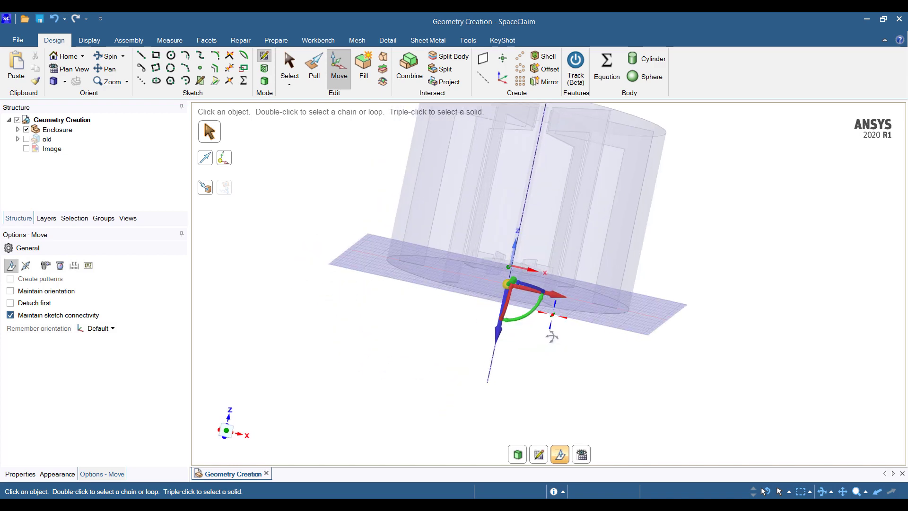
left_click(582, 456)
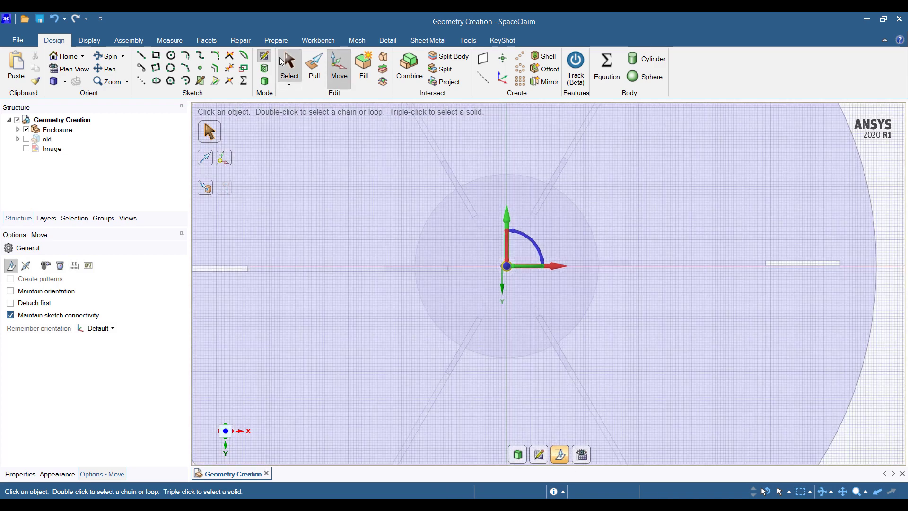
Sketch a circle about 124 mm in diameter centred on the vessel axis and turn it into a surface with Pull
key("c")
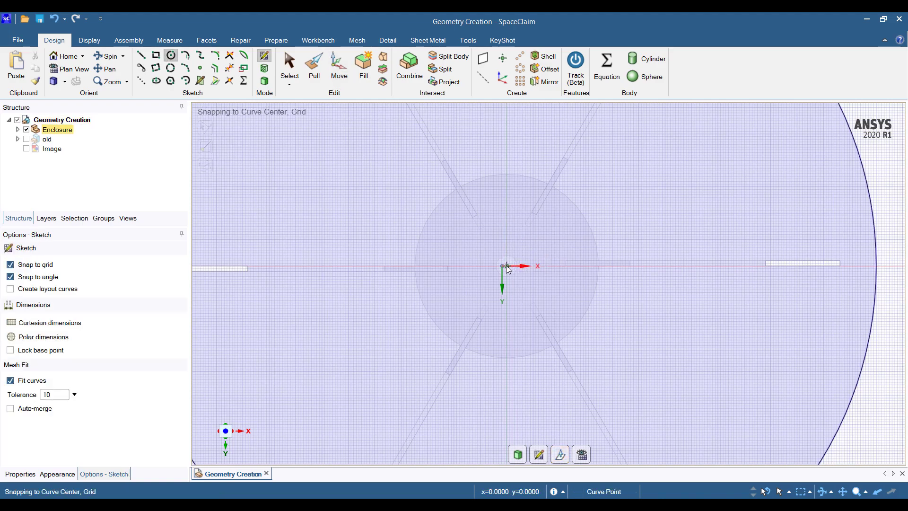
scroll(507, 266, "up", 3)
left_click(507, 266)
scroll(688, 388, "down", 4)
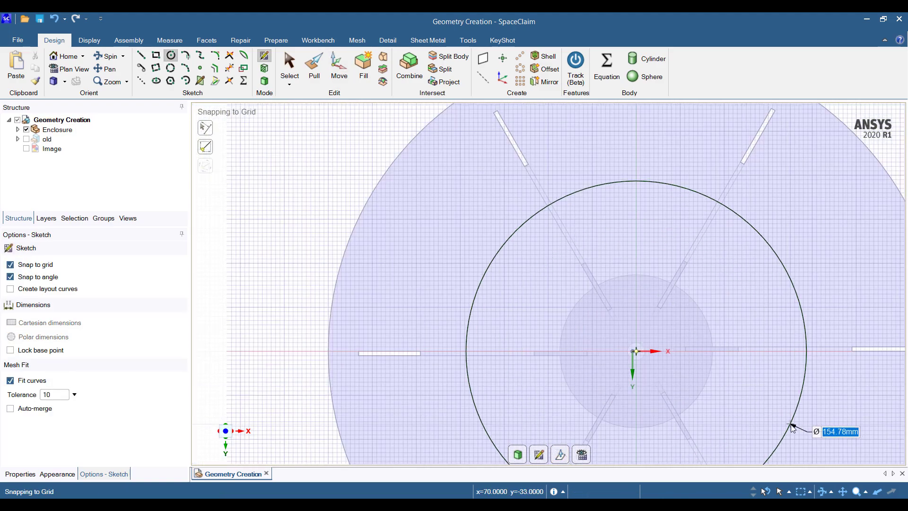
middle_click_drag(791, 425, 722, 325, "shift")
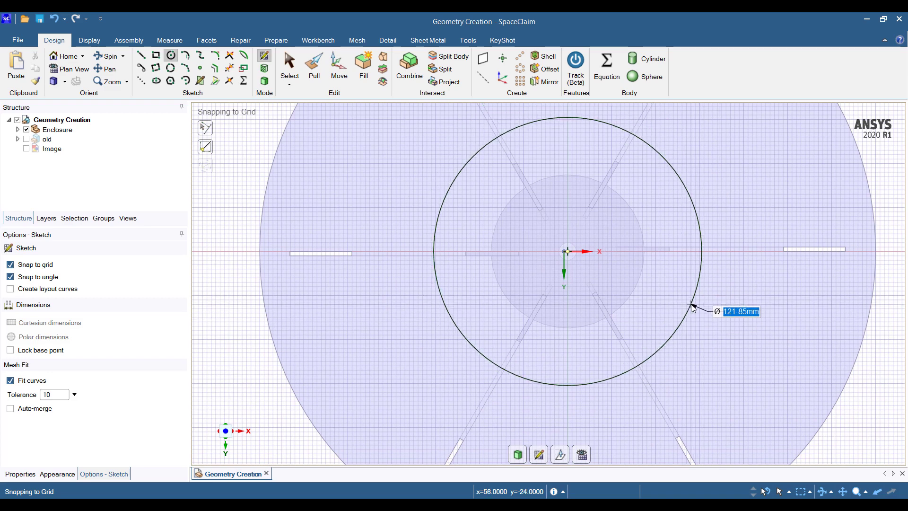
left_click(694, 310)
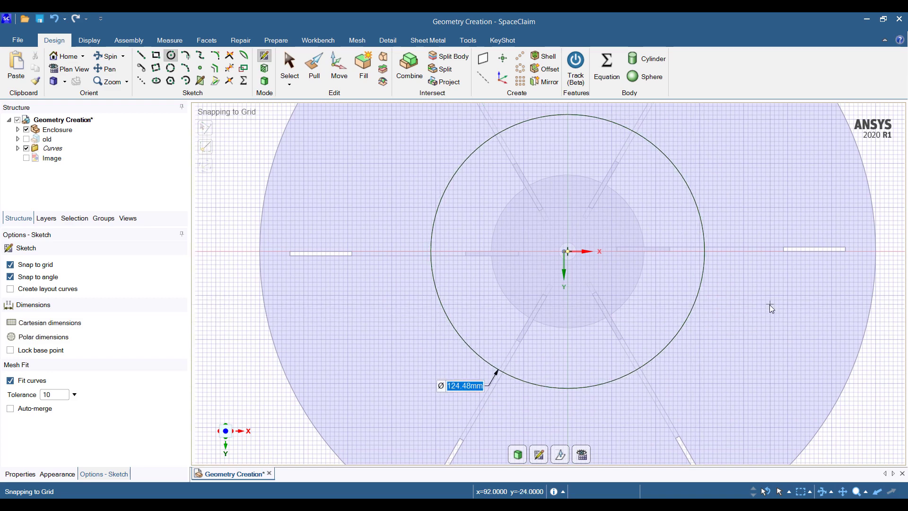
middle_click_drag(770, 308, 730, 279)
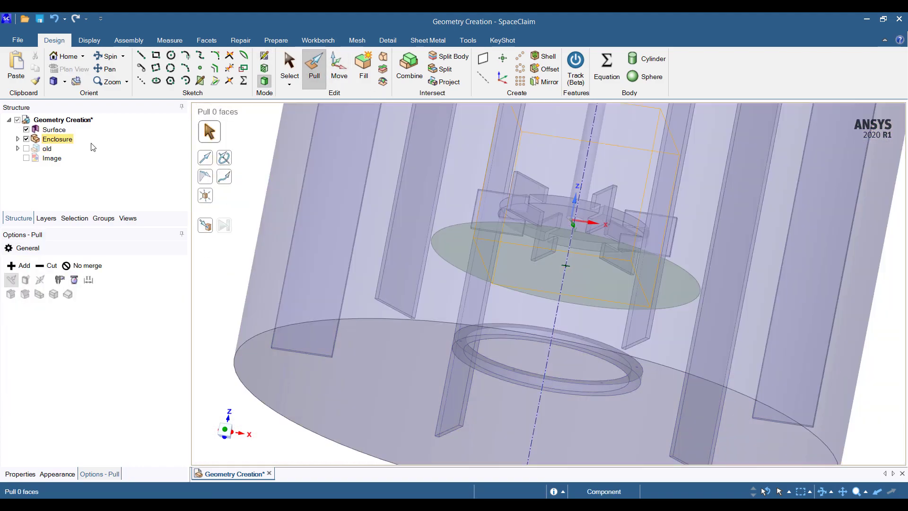
Try to pull the circular surface upward about 58 mm past the impeller, delete the surface, and undo both operations
left_click(51, 131)
scroll(369, 245, "down", 2)
middle_click_drag(370, 245, 383, 353)
left_click_drag(282, 228, 293, 196)
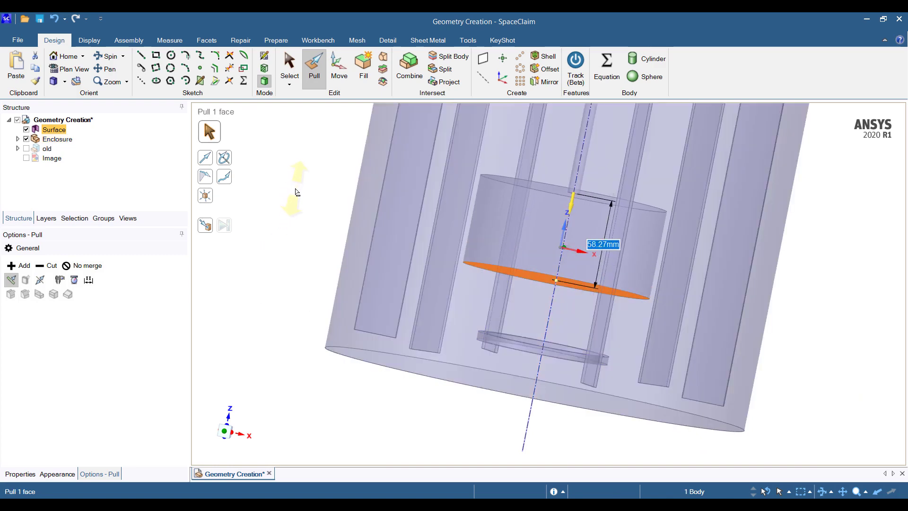
key("Delete")
middle_click_drag(294, 310, 320, 223)
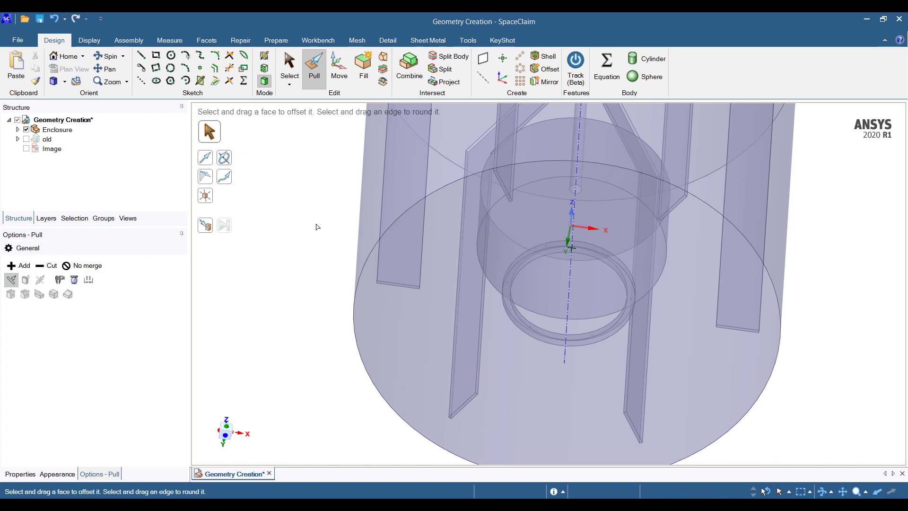
key("ctrl+z")
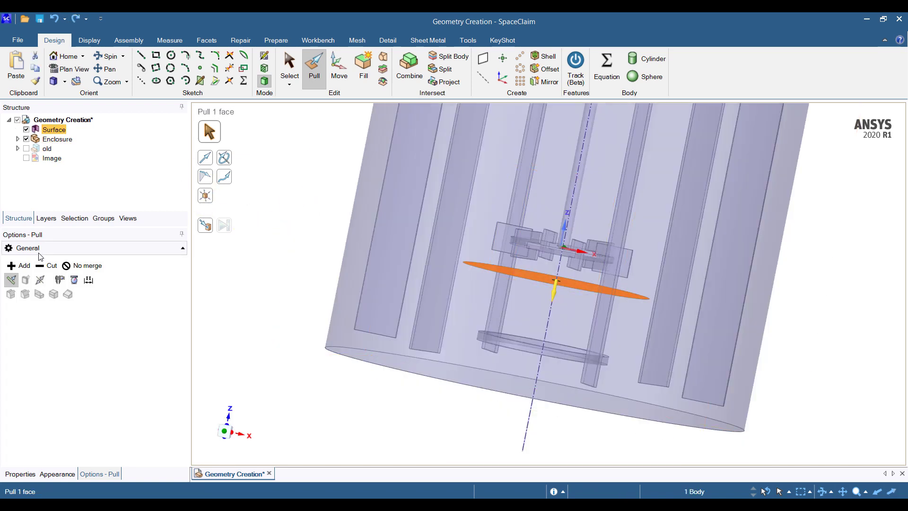
Pull the circular surface upward about 60 mm with the Add option to form a solid cylinder around the impeller
middle_click_drag(293, 248, 286, 289)
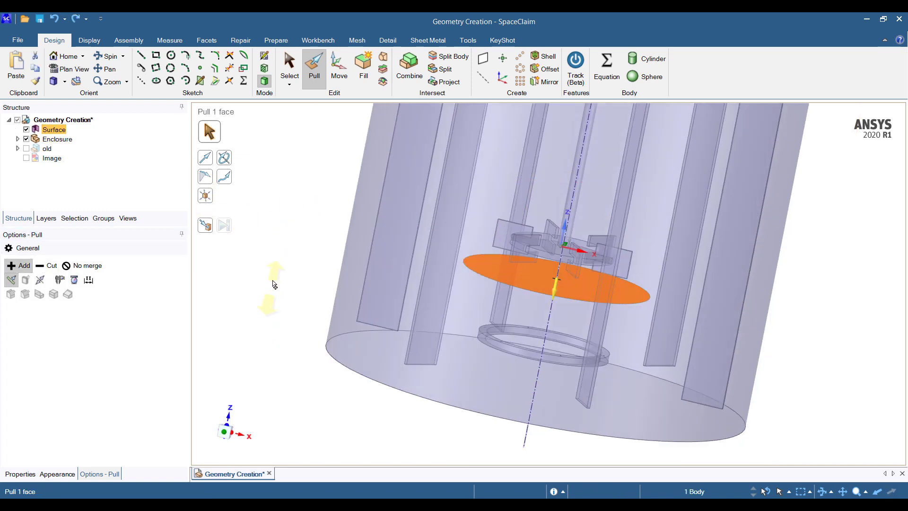
left_click_drag(274, 284, 296, 189)
mouse_move(320, 256)
middle_mouse_down()
mouse_move(330, 240)
mouse_move(331, 269)
middle_mouse_up()
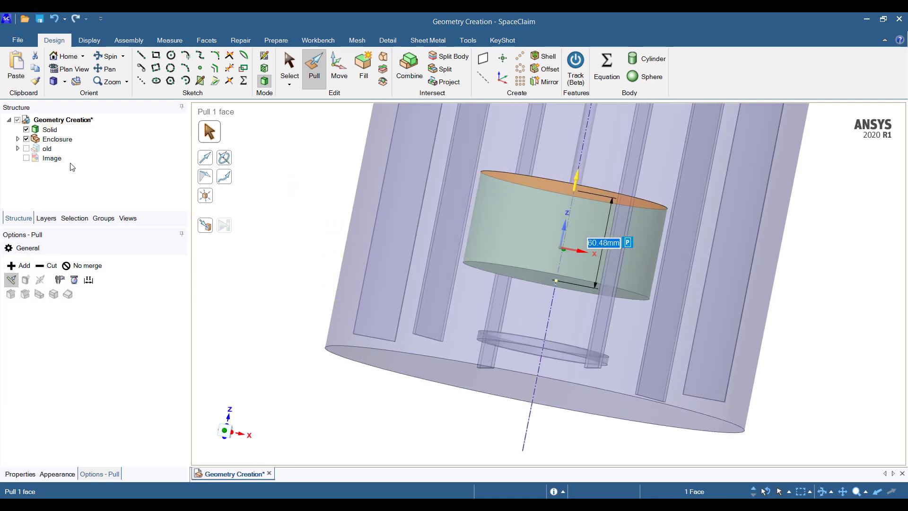
left_click(50, 130)
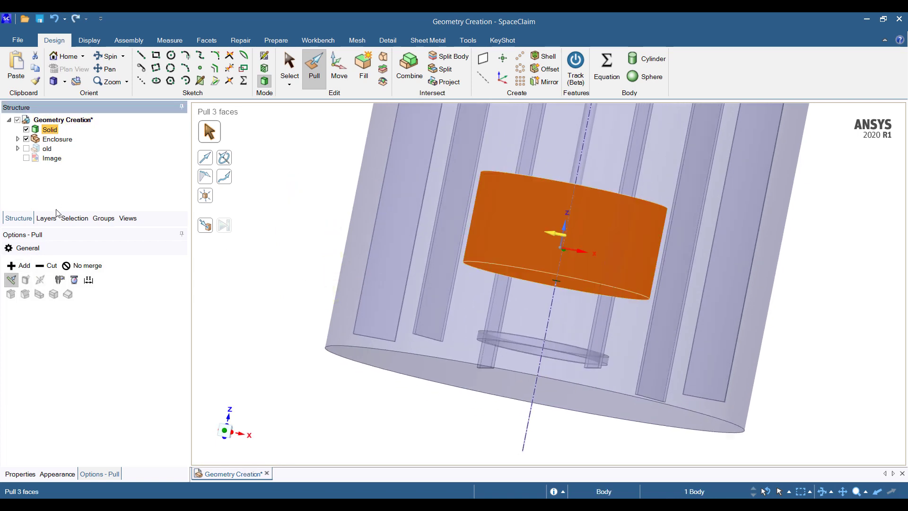
left_click(20, 474)
left_click(57, 474)
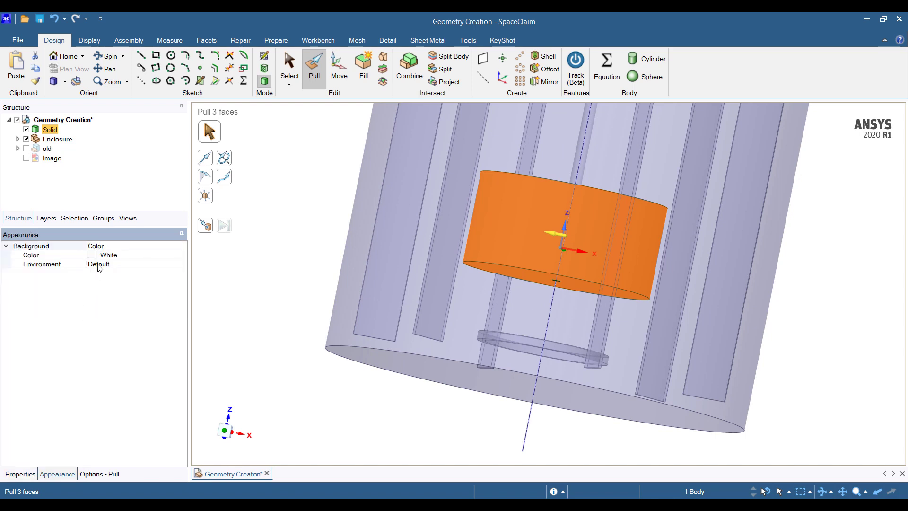
left_click(251, 285)
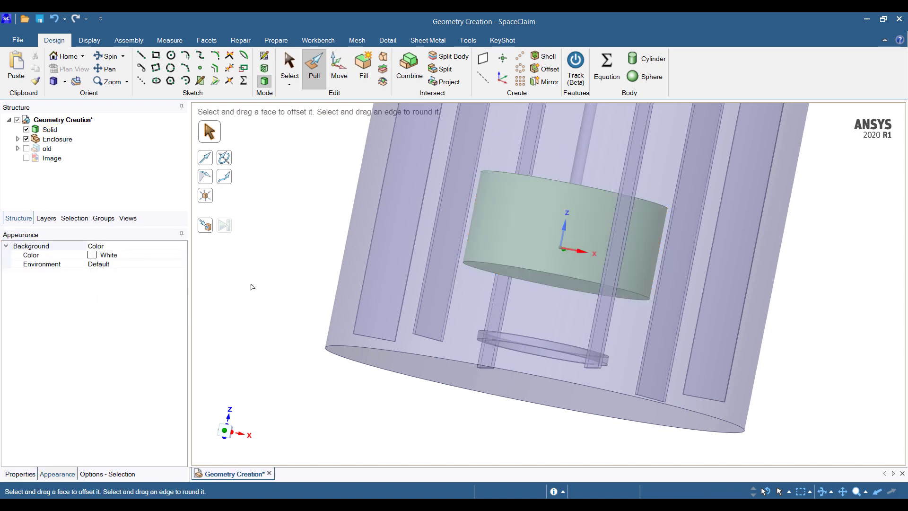
Make the solid cylinder around the impeller translucent through its display color settings
key("Escape")
left_click(50, 129)
left_click(93, 40)
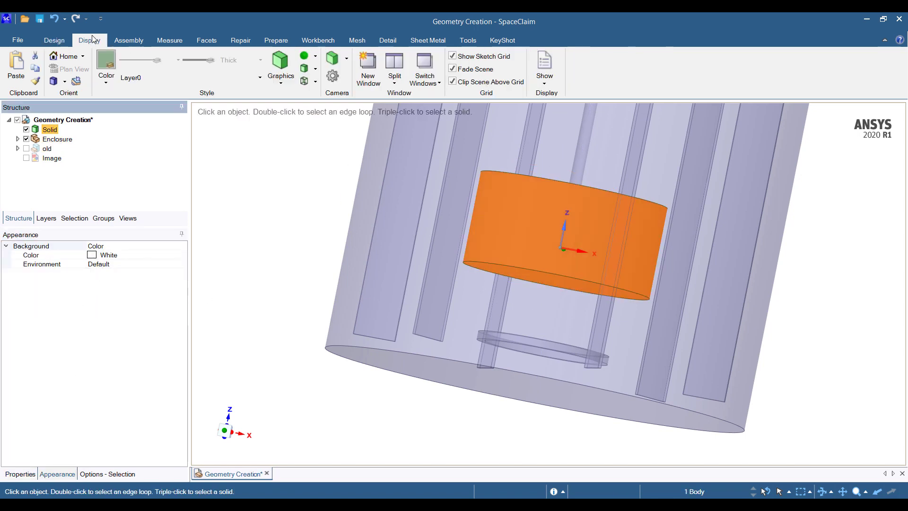
left_click(106, 76)
left_click(142, 321)
left_click(362, 418)
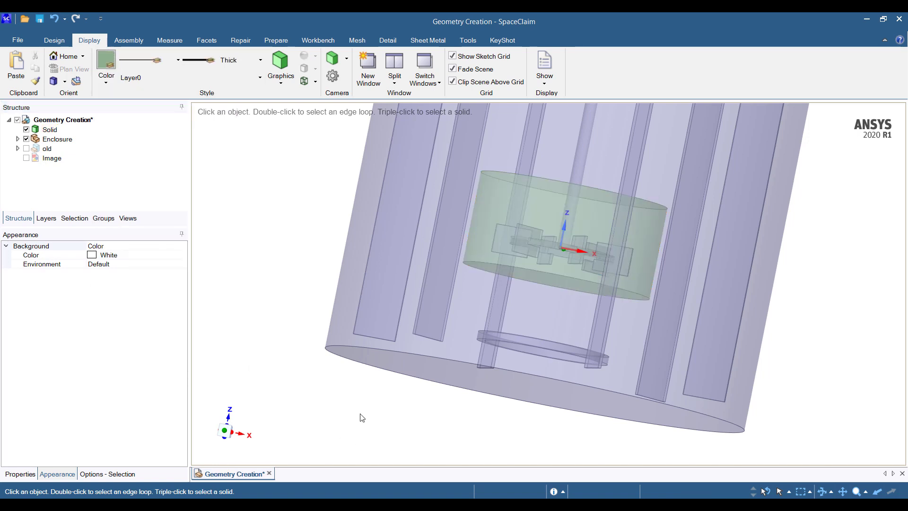
middle_click_drag(362, 418, 347, 420)
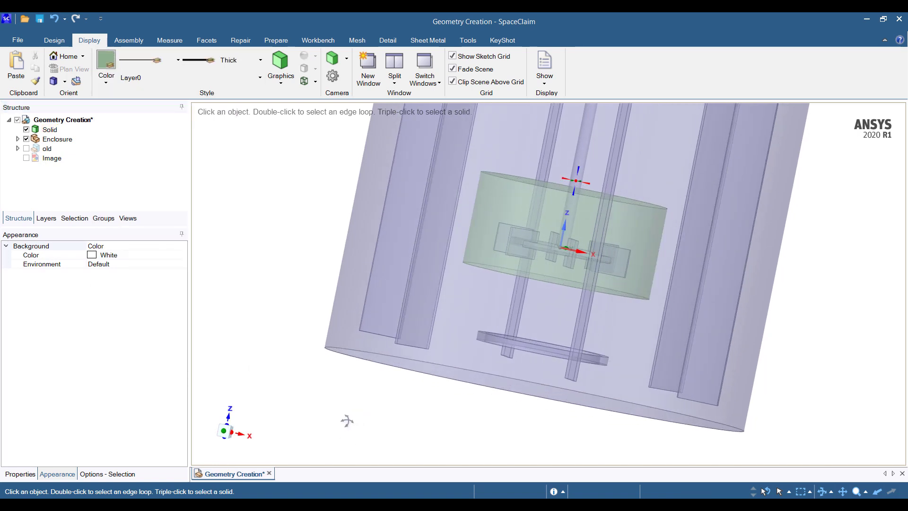
Move the solid cylinder down about 5 mm along the vessel axis so it surrounds the impeller more evenly
left_click(48, 130)
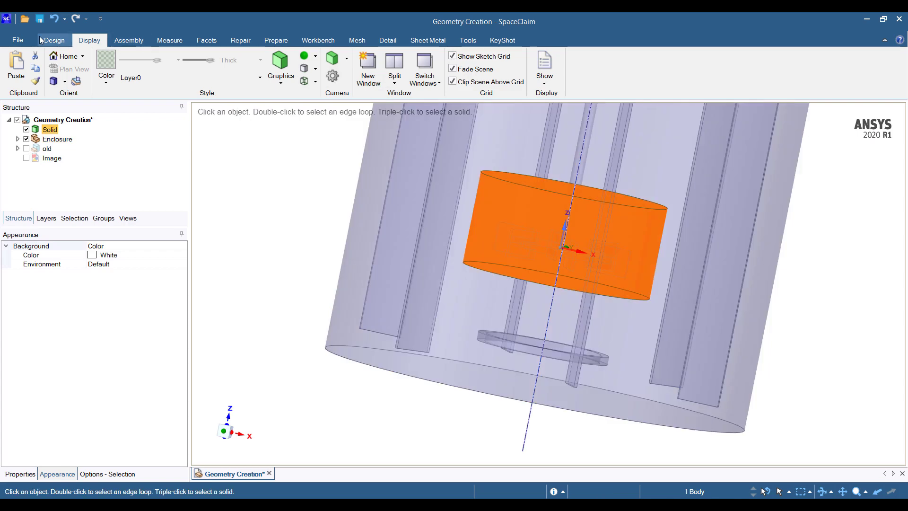
left_click(46, 40)
left_click(339, 66)
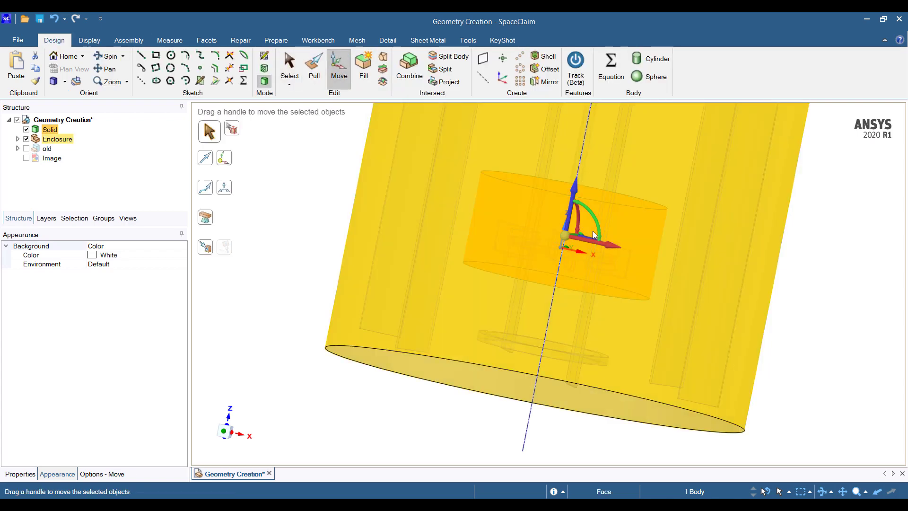
left_click_drag(576, 189, 573, 196)
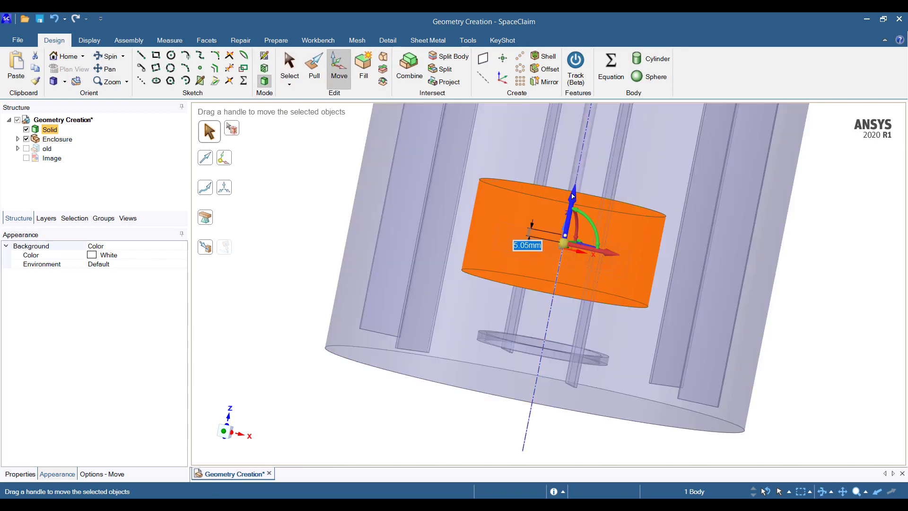
middle_click_drag(619, 220, 623, 242)
left_click(821, 310)
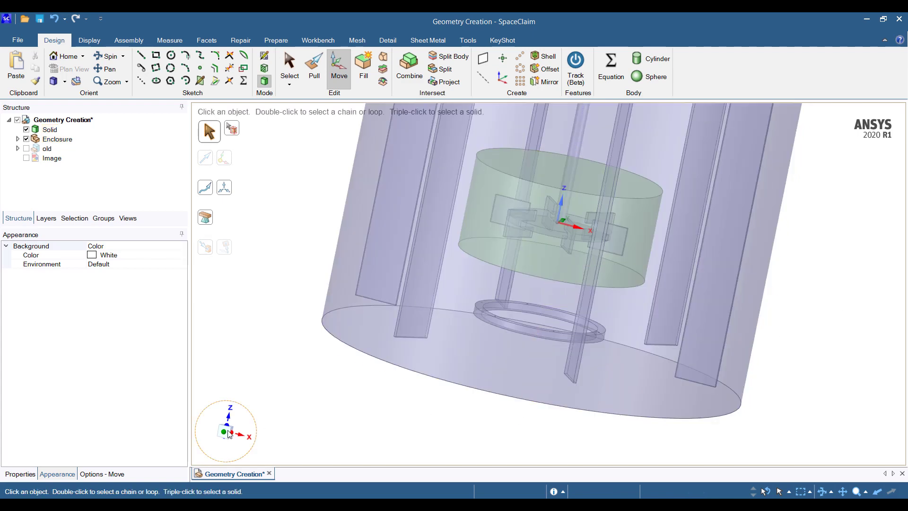
Use Combine to cut the enclosure body with the solid cylinder around the impeller, keeping all resulting regions
left_click(228, 434)
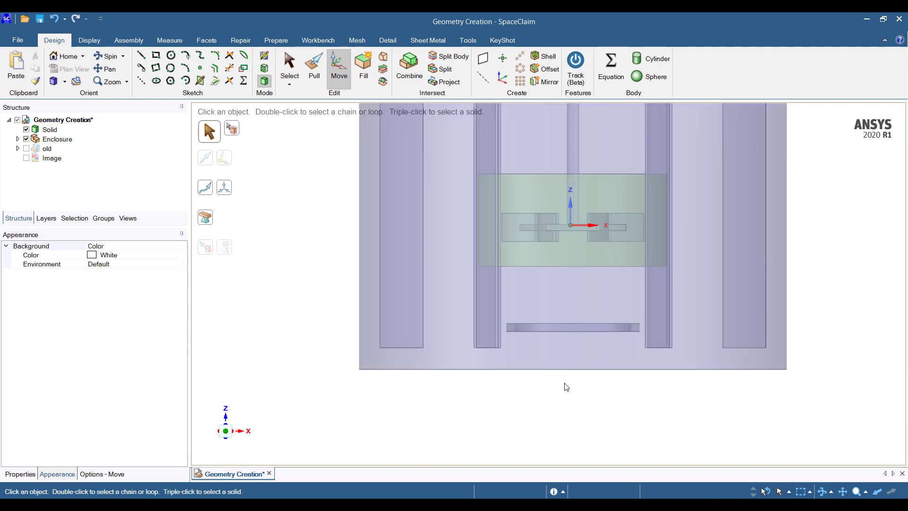
mouse_move(566, 387)
middle_mouse_down()
mouse_move(482, 438)
mouse_move(472, 418)
mouse_move(503, 403)
middle_mouse_up()
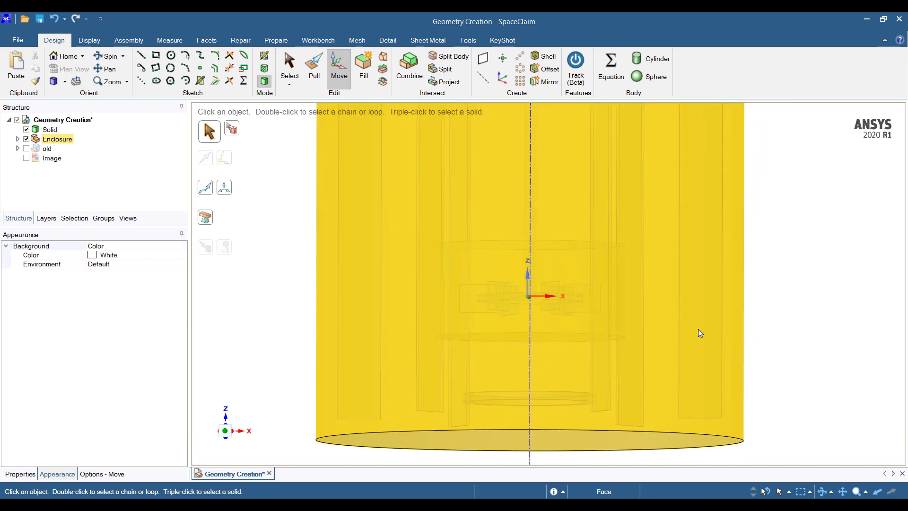
key("s")
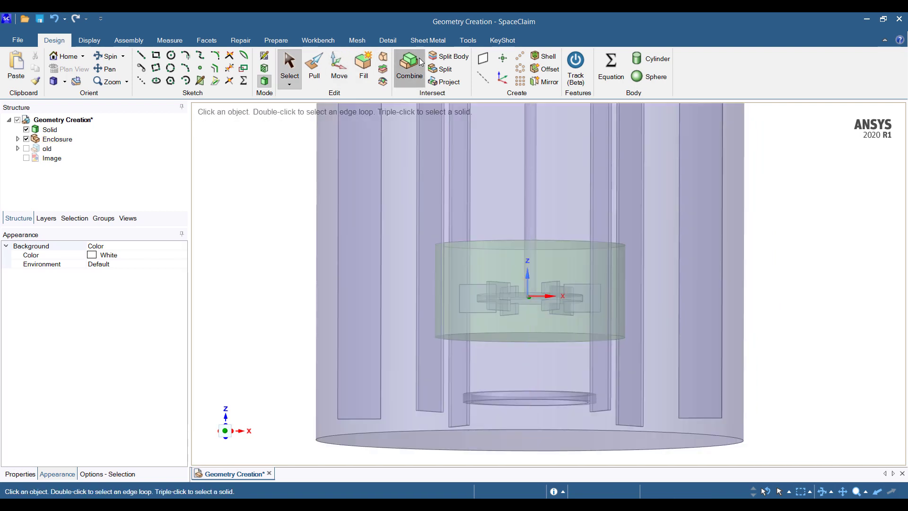
left_click(409, 66)
left_click(515, 172)
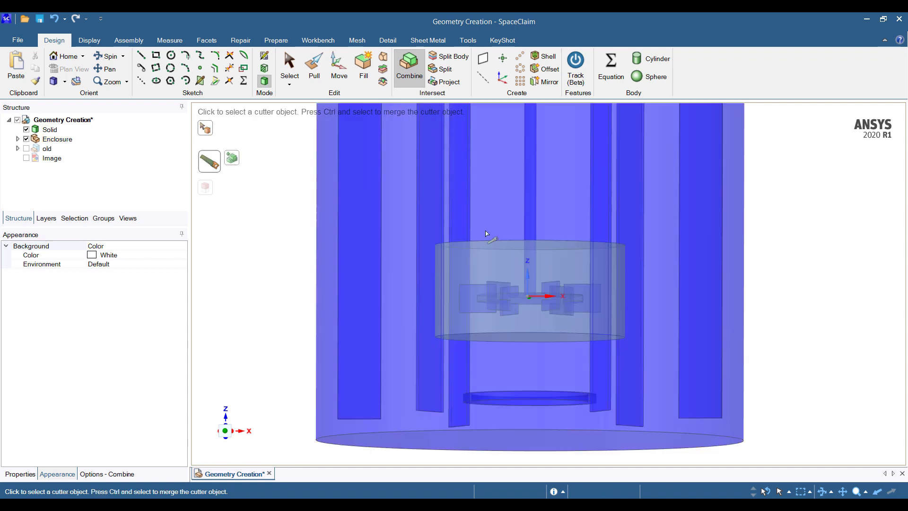
left_click(522, 273)
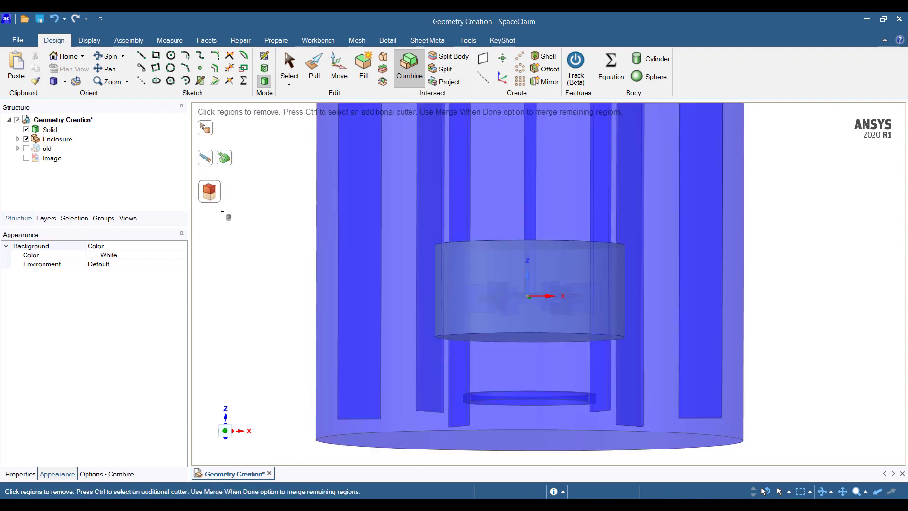
key("Escape")
Check the enclosure's bodies one by one, then delete the original cutter cylinder that lies outside the Enclosure component
left_click(49, 129)
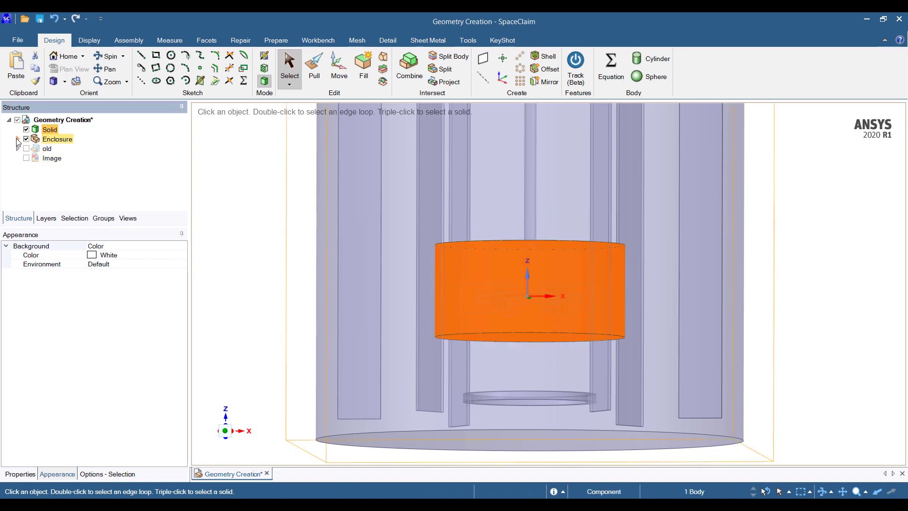
left_click(59, 149)
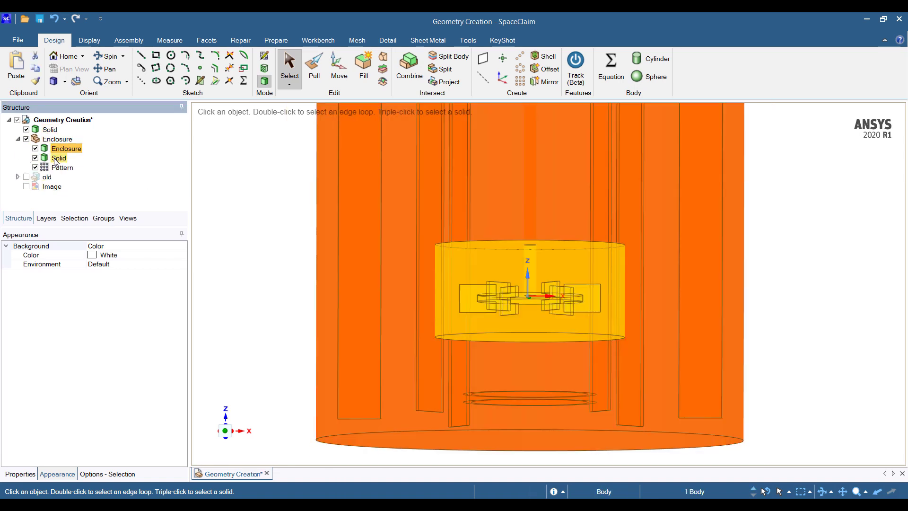
left_click(55, 160)
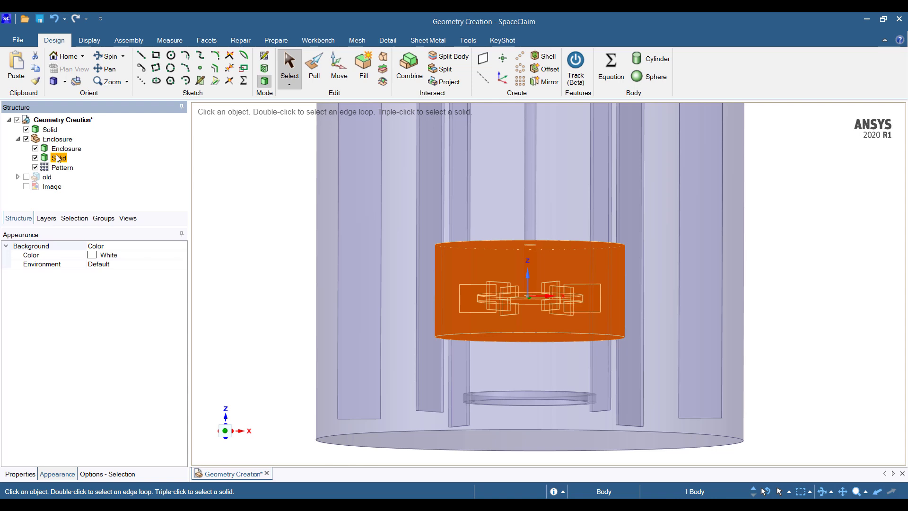
left_click(59, 150)
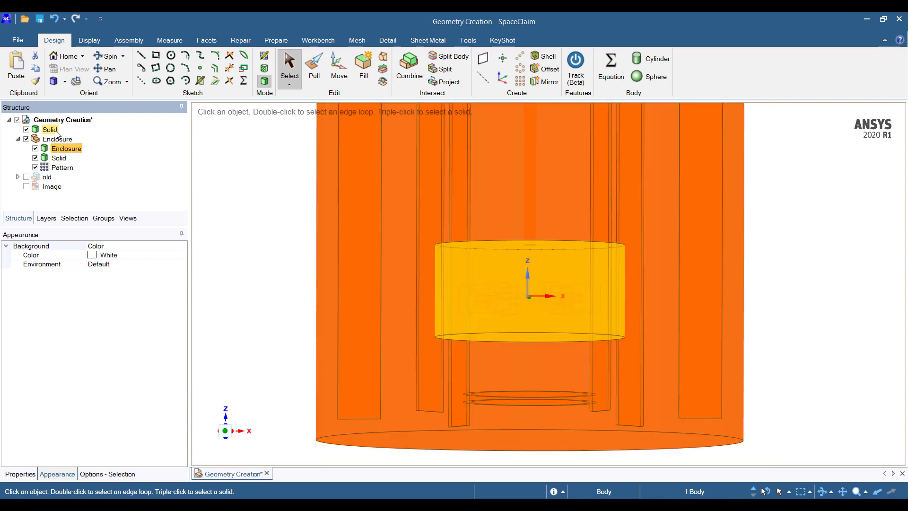
left_click(56, 130)
key("Delete")
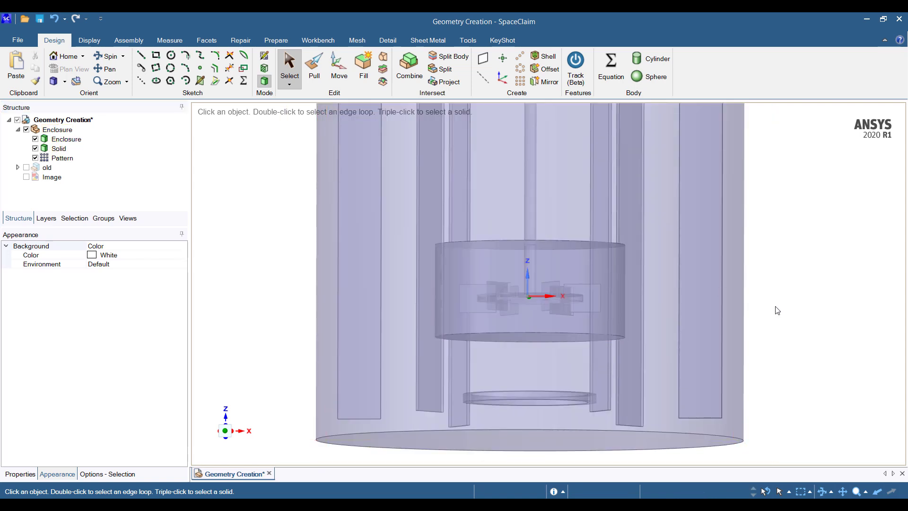
Examine the enclosure, the cylindrical impeller zone and the sparger ring's gas inlets from several angles
middle_click_drag(776, 307, 751, 361)
scroll(752, 361, "down", 5)
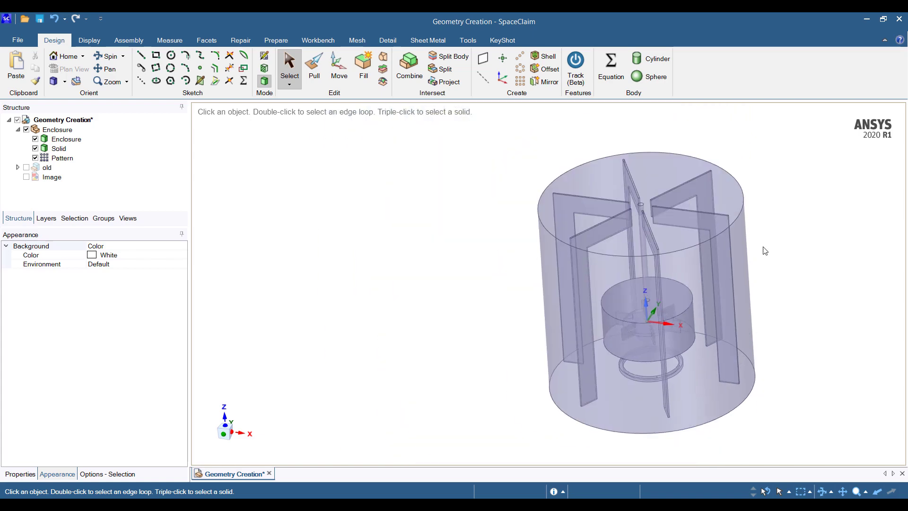
middle_click_drag(763, 247, 782, 224)
scroll(780, 251, "up", 3)
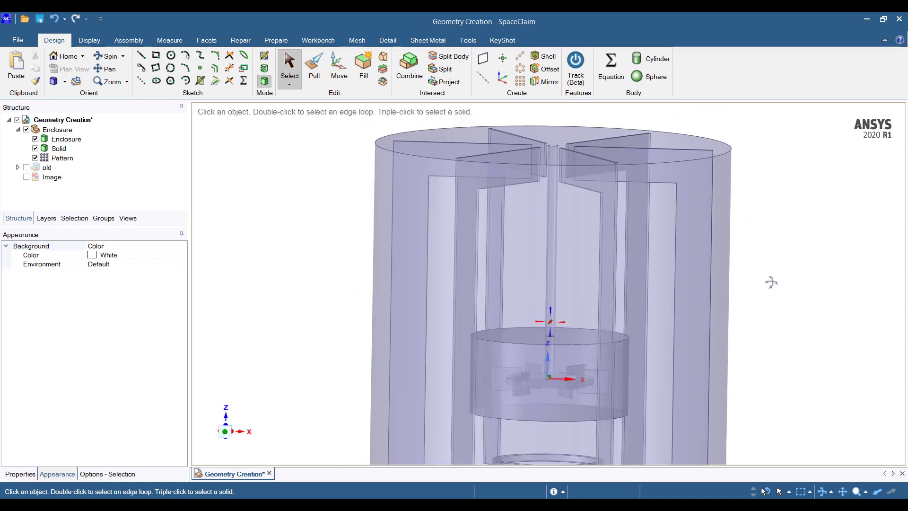
middle_click_drag(772, 281, 771, 273)
scroll(609, 268, "down", 3)
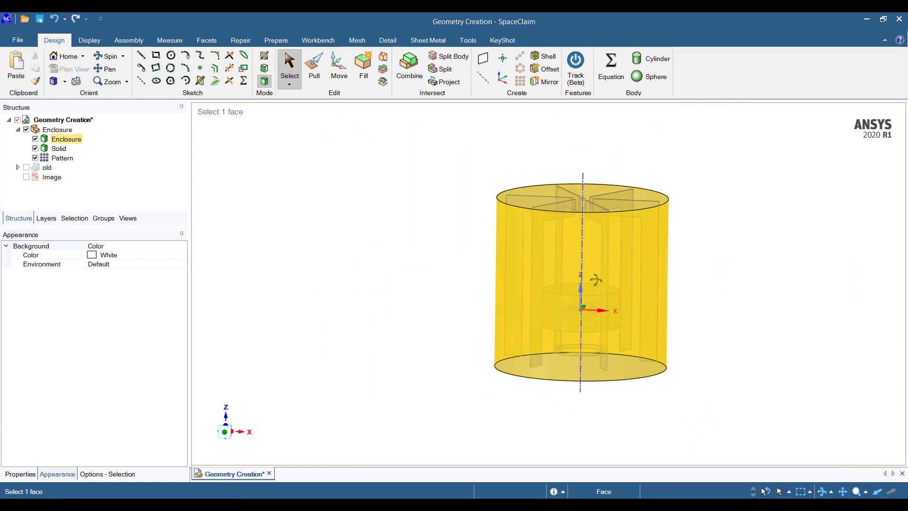
middle_click_drag(539, 190, 626, 237)
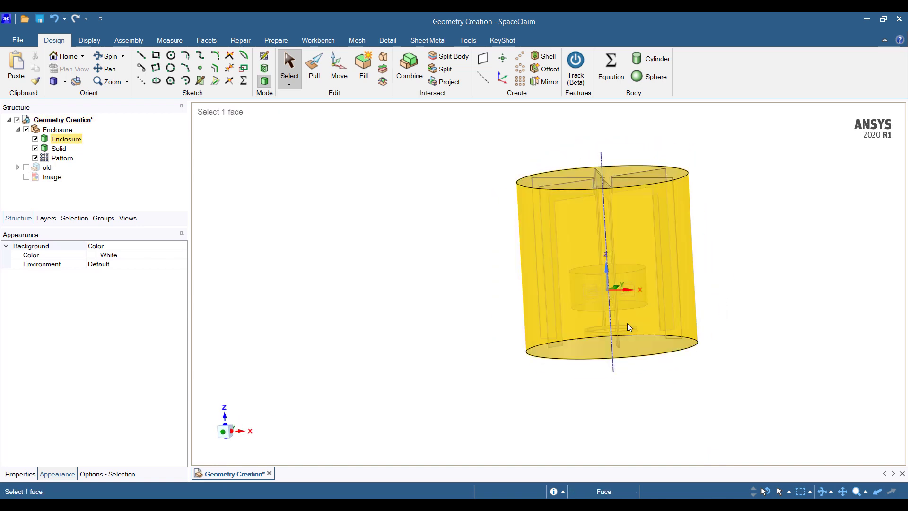
scroll(628, 322, "up", 5)
scroll(613, 316, "up", 5)
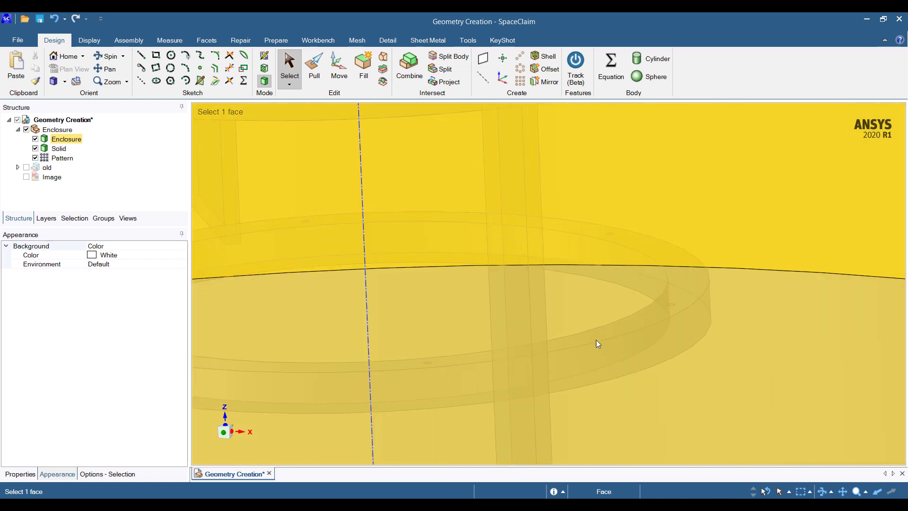
middle_click_drag(596, 340, 596, 350)
scroll(630, 206, "down", 10)
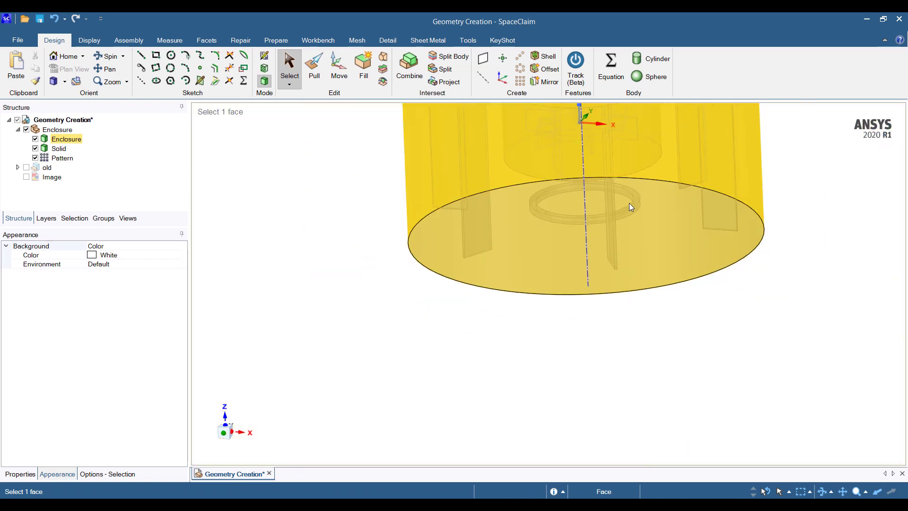
middle_click_drag(685, 286, 628, 372, "ctrl")
middle_click_drag(628, 326, 626, 432)
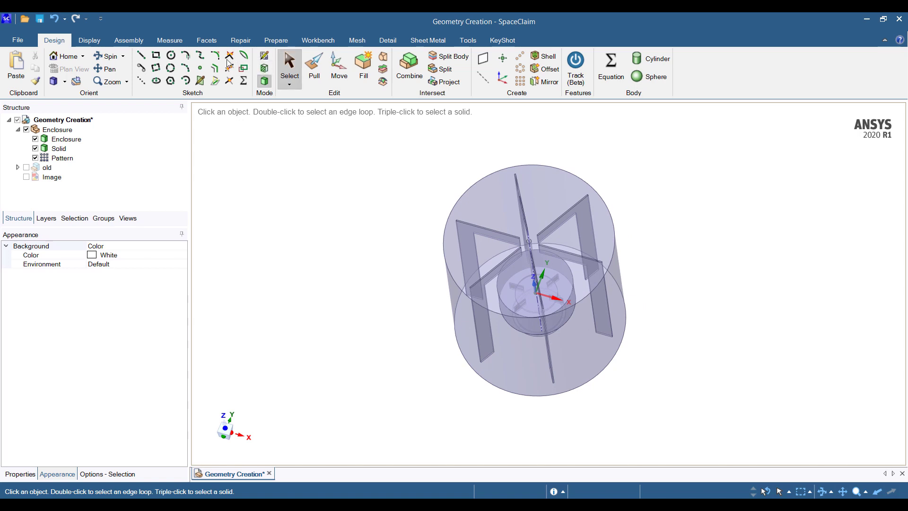
left_click(487, 62)
middle_click_drag(530, 303, 566, 207)
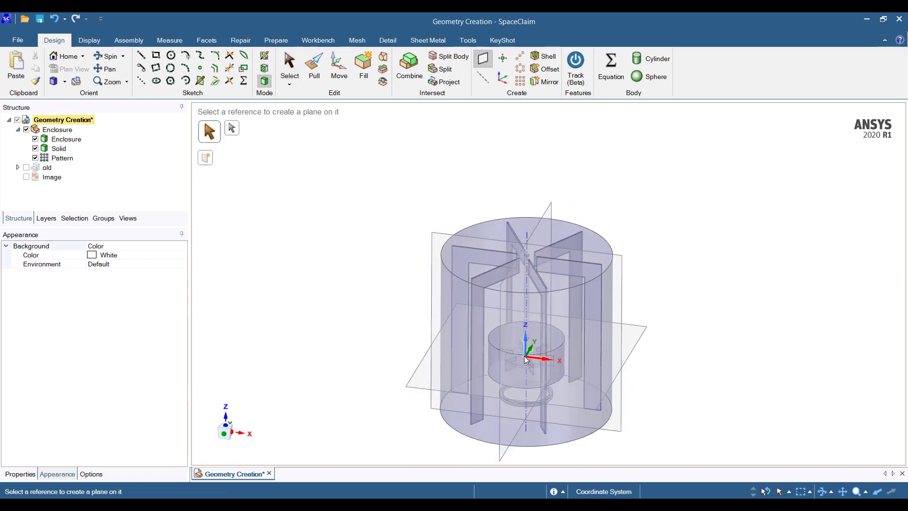
key("Escape")
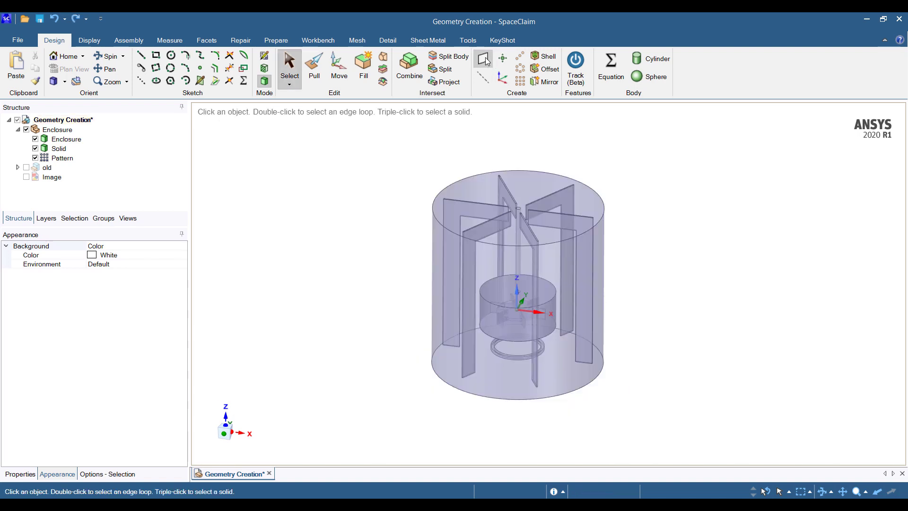
Create a plane through the vessel's central shaft axis, passing between the baffles along the Y direction
left_click(482, 59)
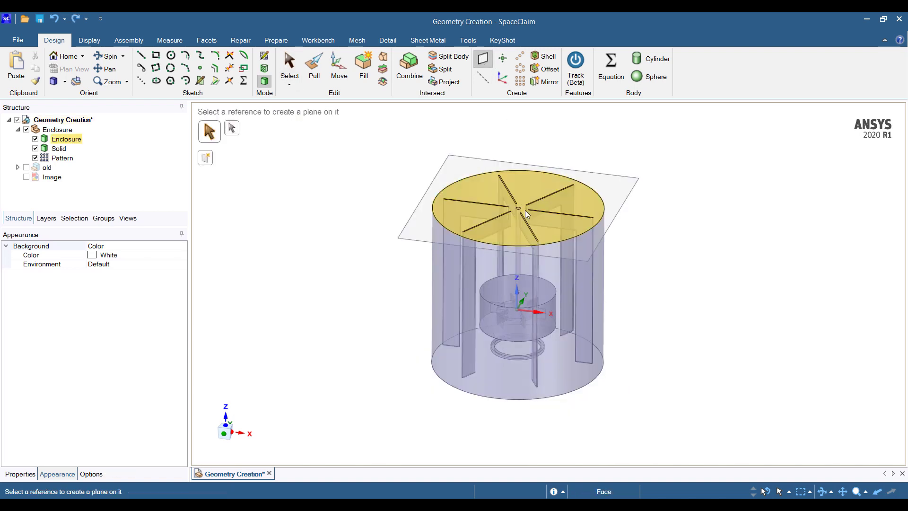
scroll(526, 214, "up", 6)
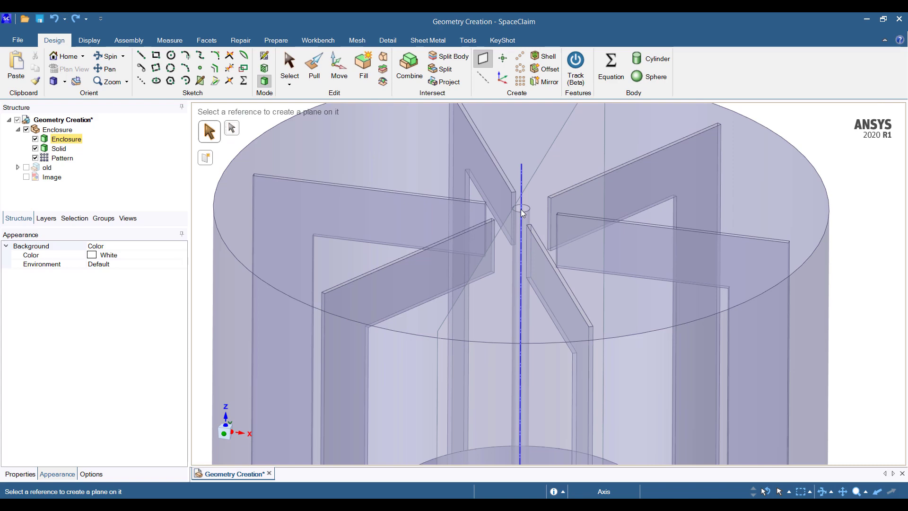
left_click(522, 209)
scroll(617, 254, "down", 5)
middle_click_drag(619, 254, 621, 343)
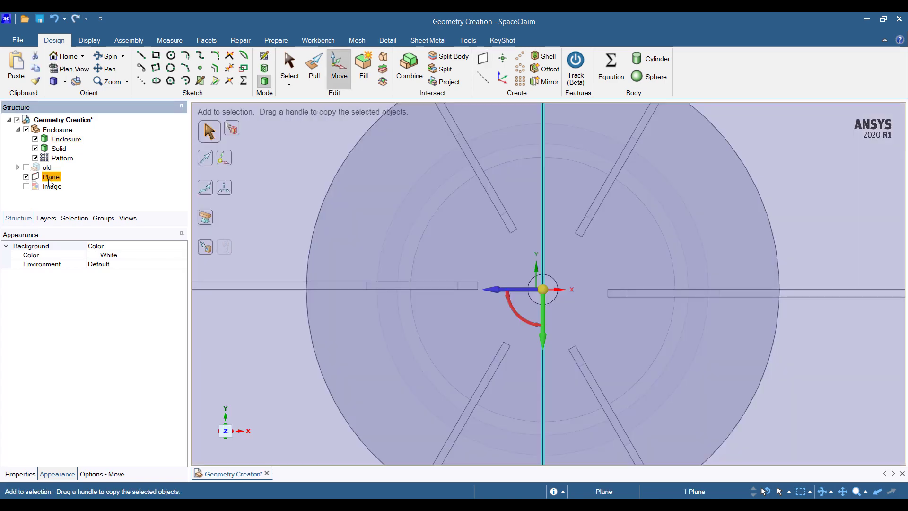
Paste a copy of the plane and rotate it 60° about the vessel's axis
scroll(543, 289, "down", 5)
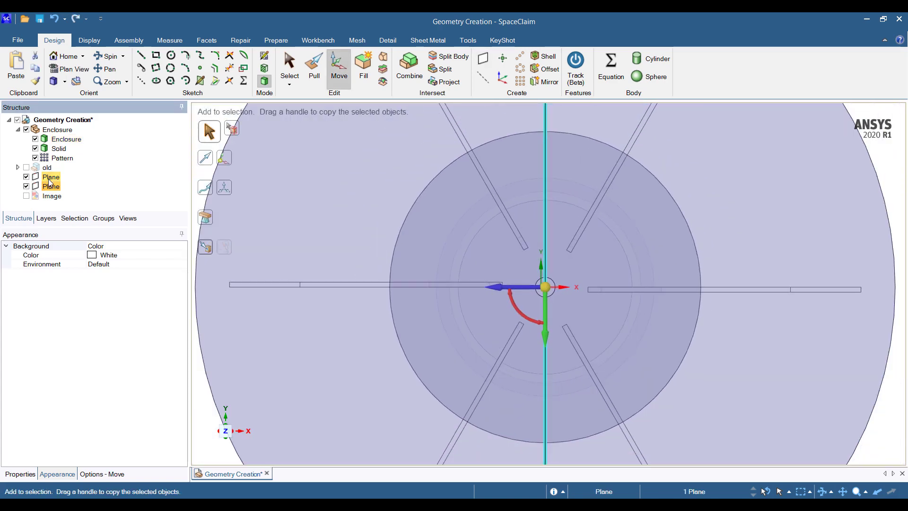
key("ctrl+v")
left_click(528, 310)
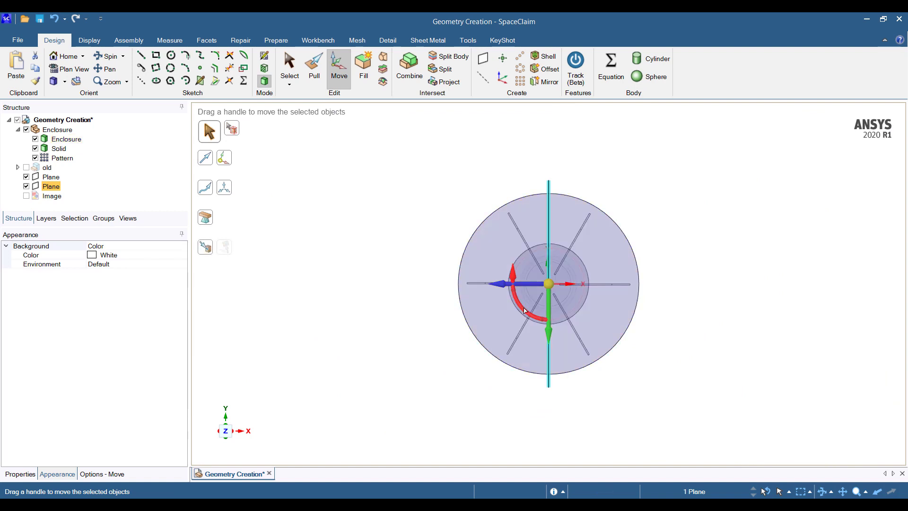
type("60")
key("Return")
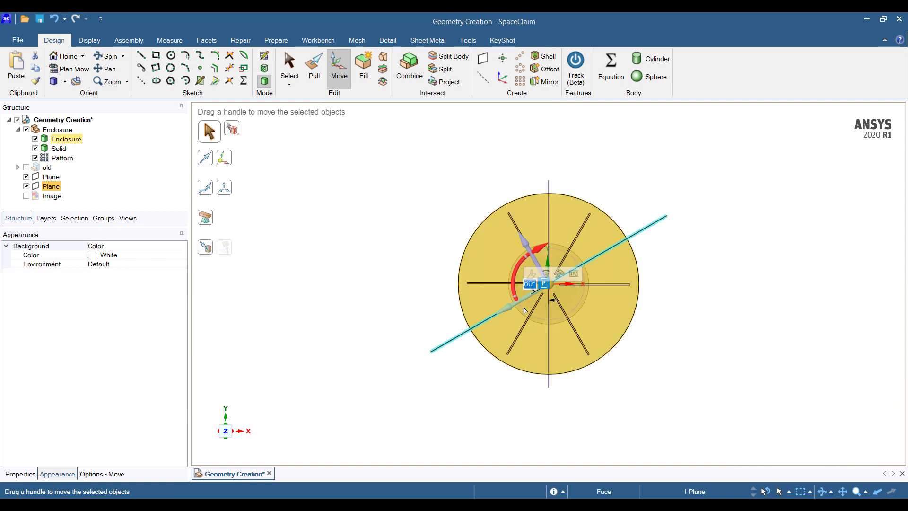
scroll(555, 304, "up", 5)
key("Escape")
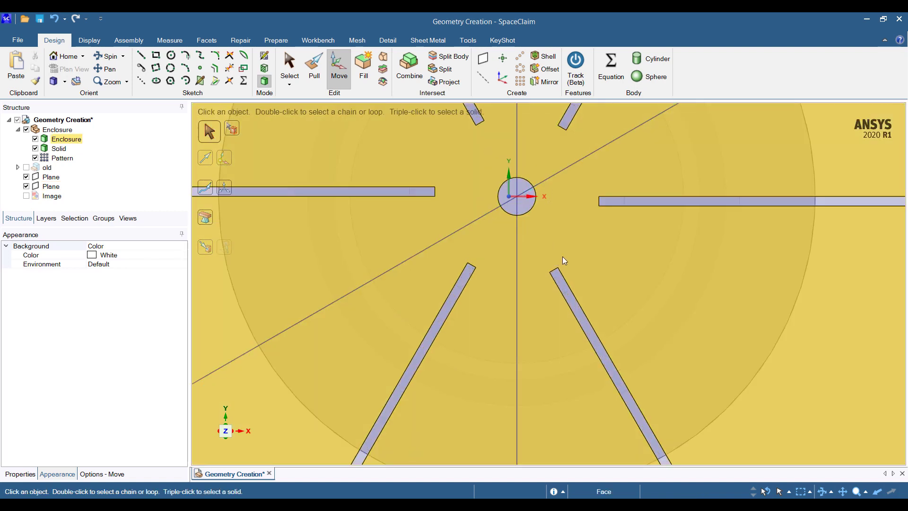
Split the outer enclosure body with the rotated plane and remove the half on the plane's positive Y side
key("s")
key("h")
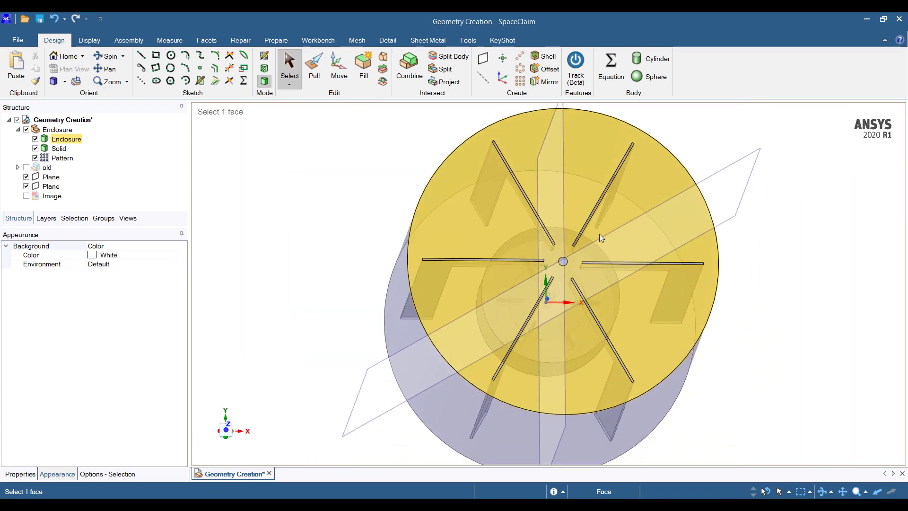
mouse_move(604, 240)
middle_mouse_down()
mouse_move(612, 210)
mouse_move(605, 242)
mouse_move(589, 251)
middle_mouse_up()
left_click(317, 125)
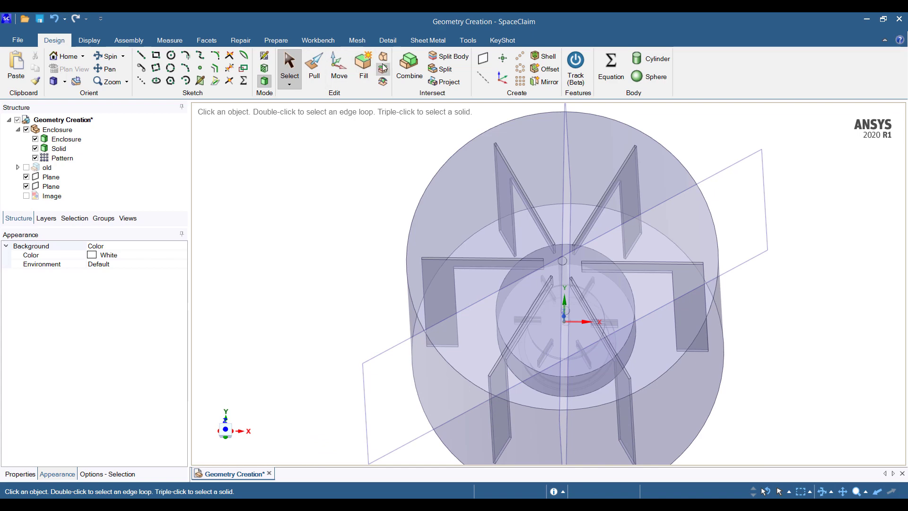
left_click(436, 56)
left_click(637, 195)
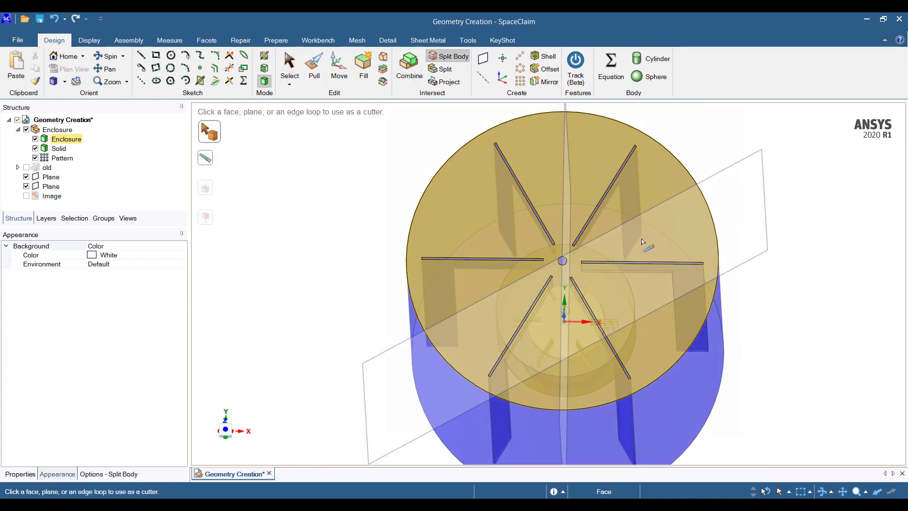
left_click(615, 289)
left_click(602, 194)
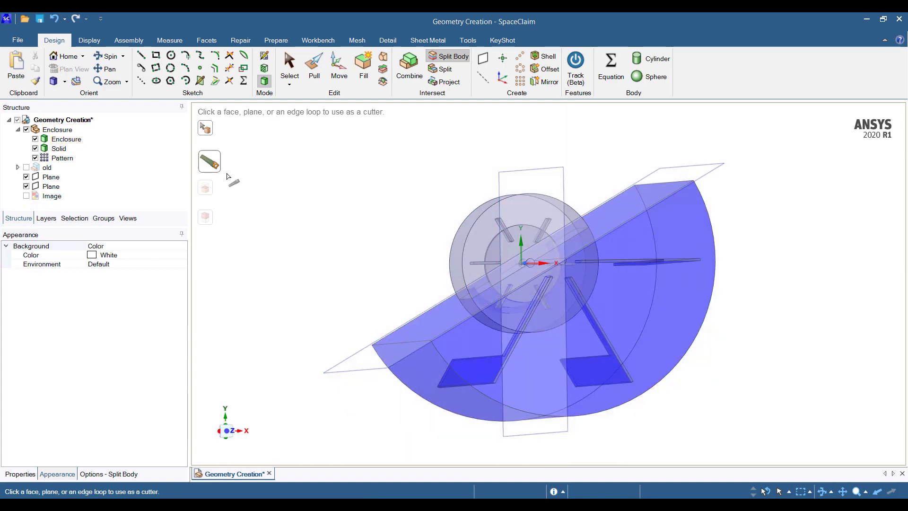
left_click(215, 125)
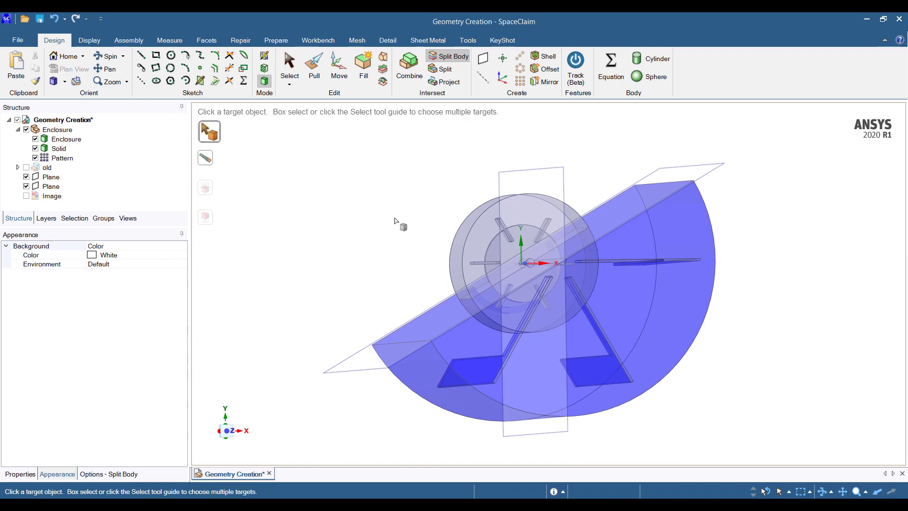
left_click(462, 241)
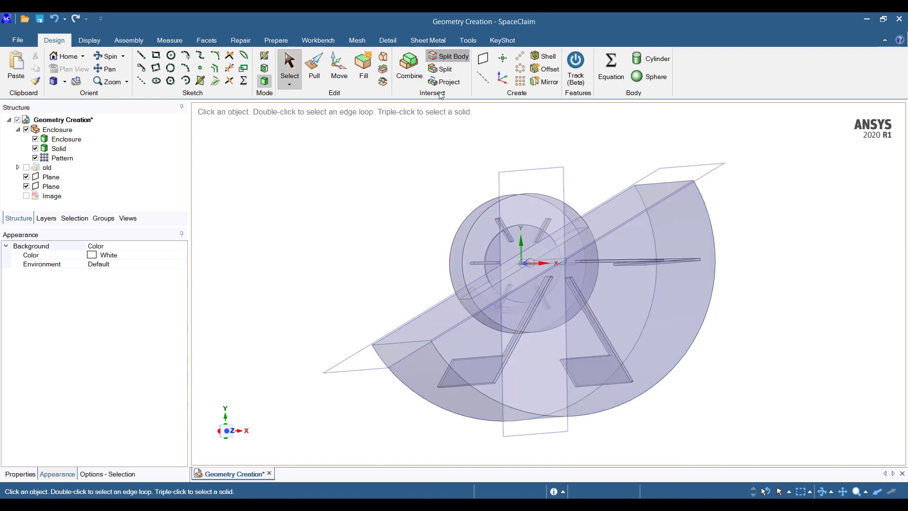
Split the cylindrical impeller zone with the rotated plane and remove its half on the positive Y side
left_click(447, 56)
left_click(487, 246)
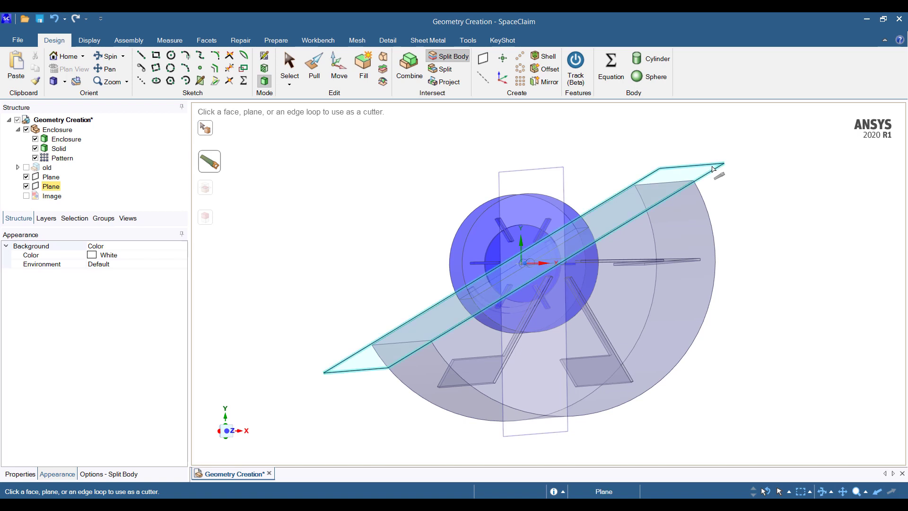
left_click(713, 169)
left_click(479, 227)
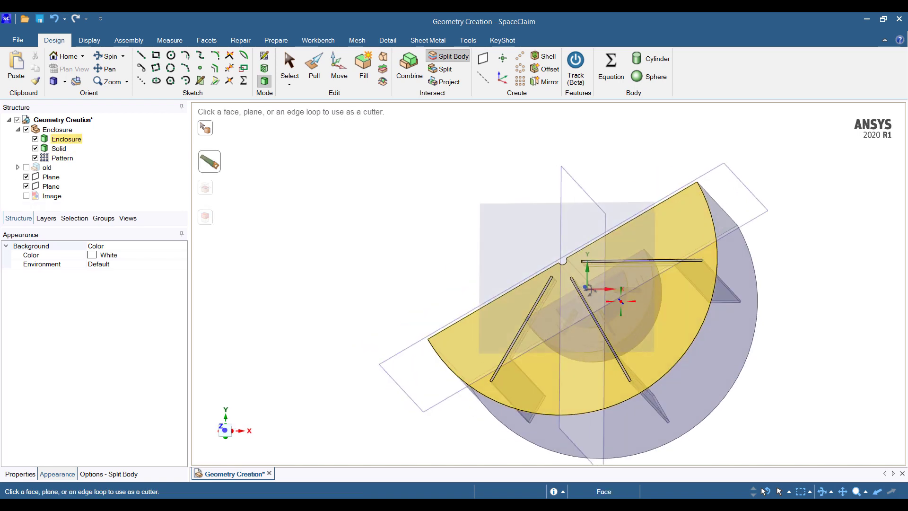
key("Escape")
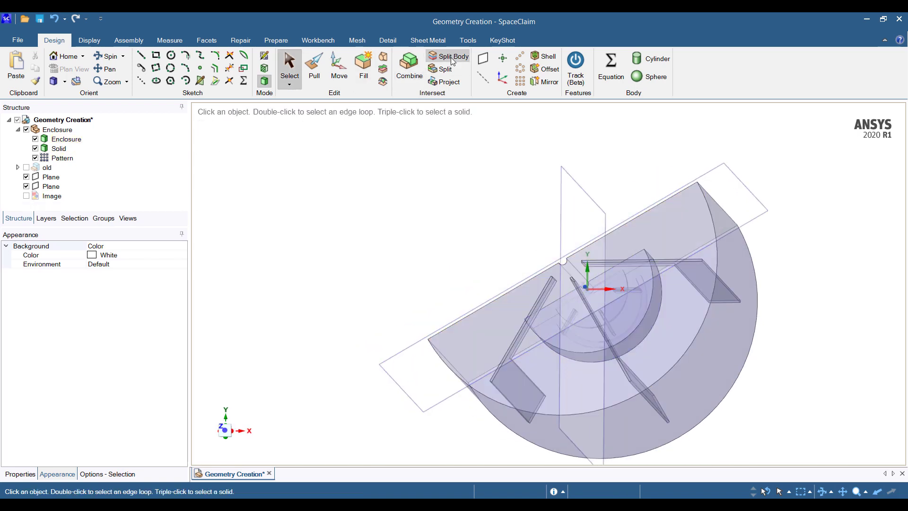
Split the outer enclosure and impeller zone with the original Y-direction plane and remove both pieces on its positive X side
left_click(451, 61)
left_click(565, 281)
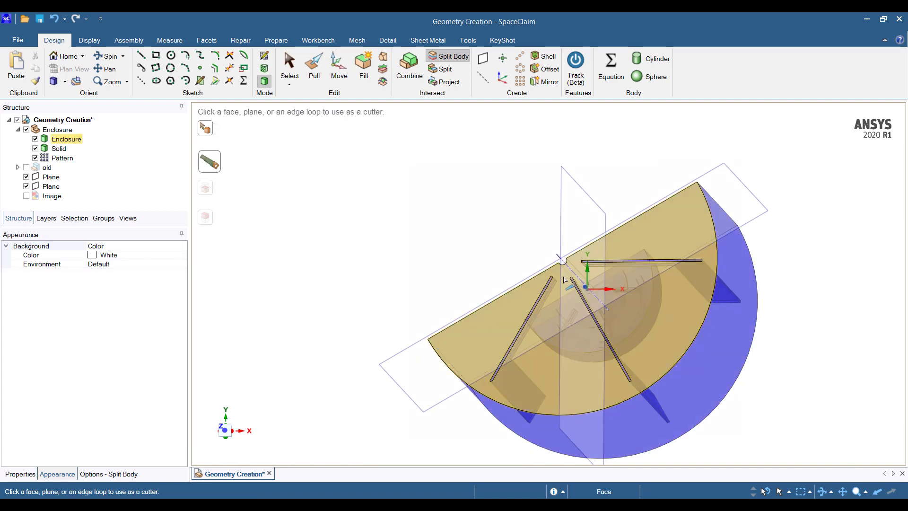
left_click(564, 280)
left_click(640, 309)
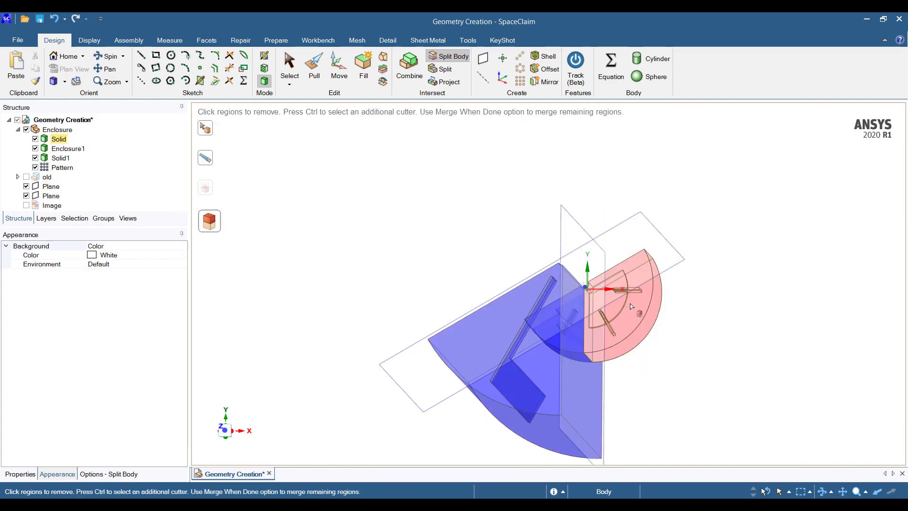
left_click(636, 310)
key("Escape")
Examine the wedge's apex against the coordinate origin, looking straight along the Z axis
scroll(663, 373, "up", 3)
mouse_move(593, 361)
middle_mouse_down()
mouse_move(639, 315)
mouse_move(640, 258)
mouse_move(607, 268)
mouse_move(717, 290)
mouse_move(657, 233)
mouse_move(595, 256)
mouse_move(659, 168)
mouse_move(628, 193)
mouse_move(640, 309)
mouse_move(534, 324)
mouse_move(568, 328)
mouse_move(549, 319)
mouse_move(476, 192)
mouse_move(497, 326)
mouse_move(515, 313)
mouse_move(516, 294)
mouse_move(546, 252)
middle_mouse_up()
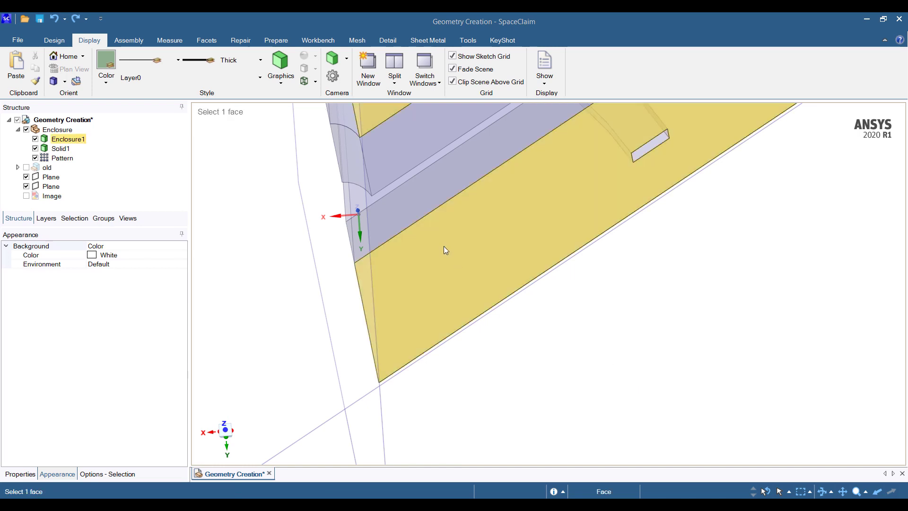
left_click(227, 430)
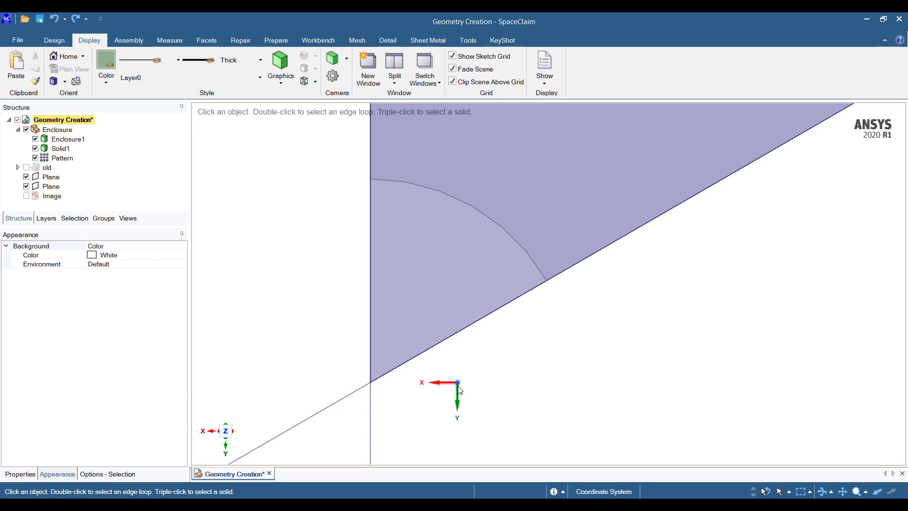
scroll(459, 385, "down", 3)
scroll(462, 386, "down", 7)
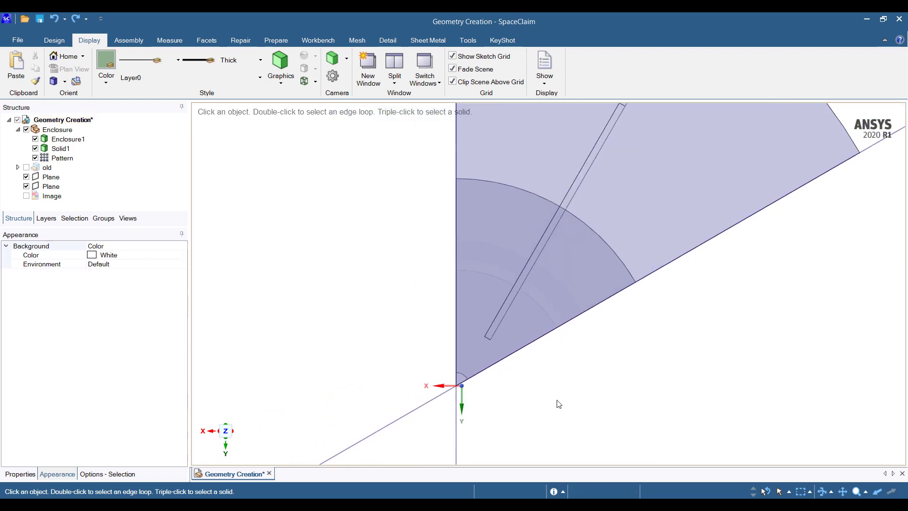
middle_click_drag(558, 402, 553, 371)
scroll(554, 374, "down", 4)
left_click(556, 377)
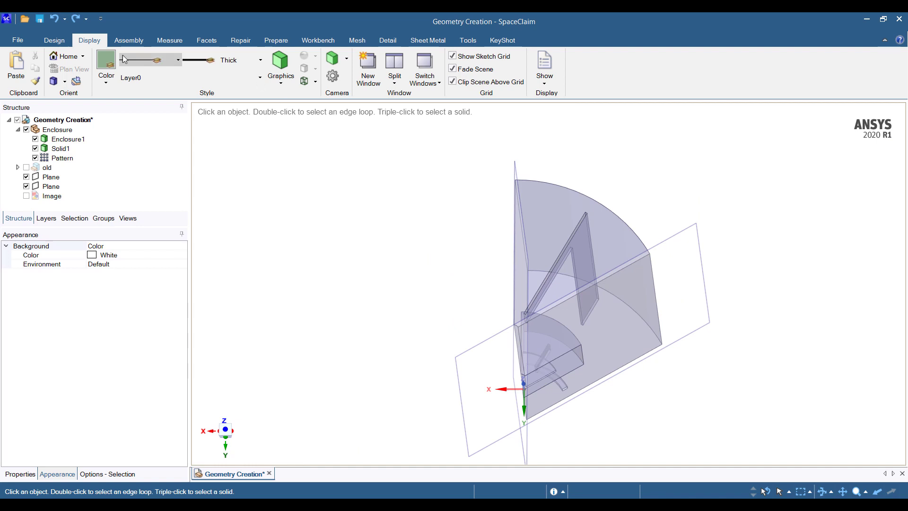
Move both wedge bodies along X up to the coordinate origin, with the move handle anchored at the wedge's apex
left_click(55, 40)
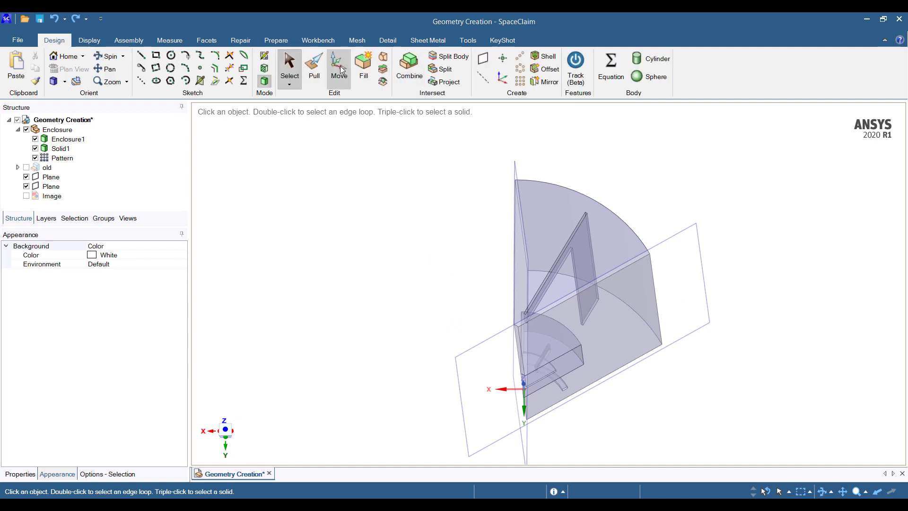
left_click(339, 70)
left_click_drag(386, 140, 759, 465)
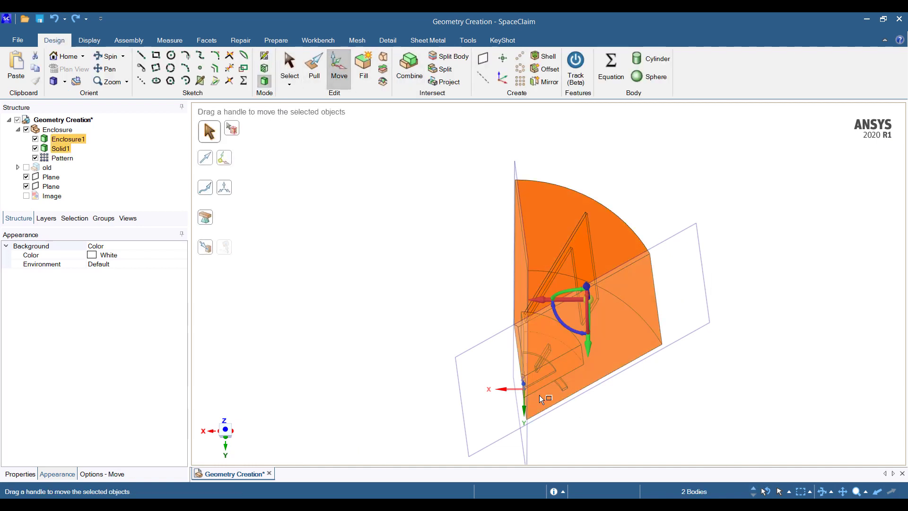
scroll(530, 389, "up", 3)
left_click(224, 157)
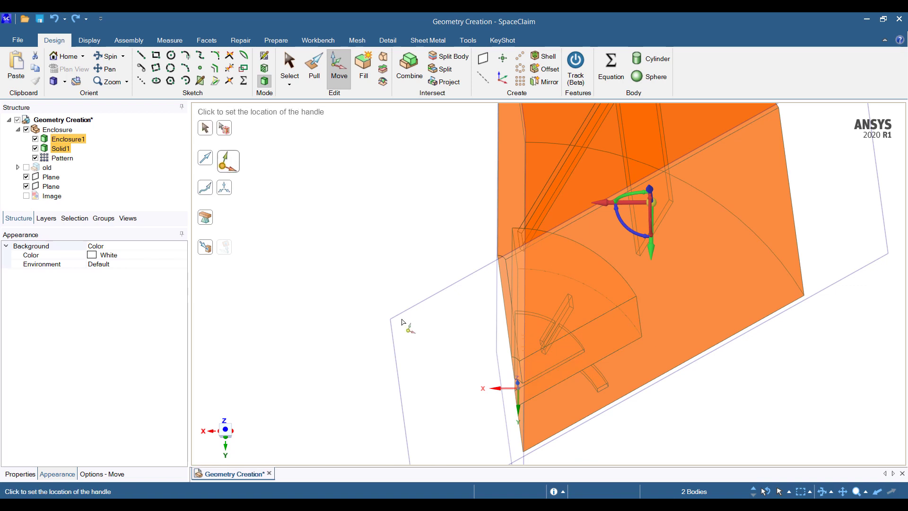
scroll(521, 420, "up", 3)
scroll(505, 403, "up", 2)
left_click(505, 402)
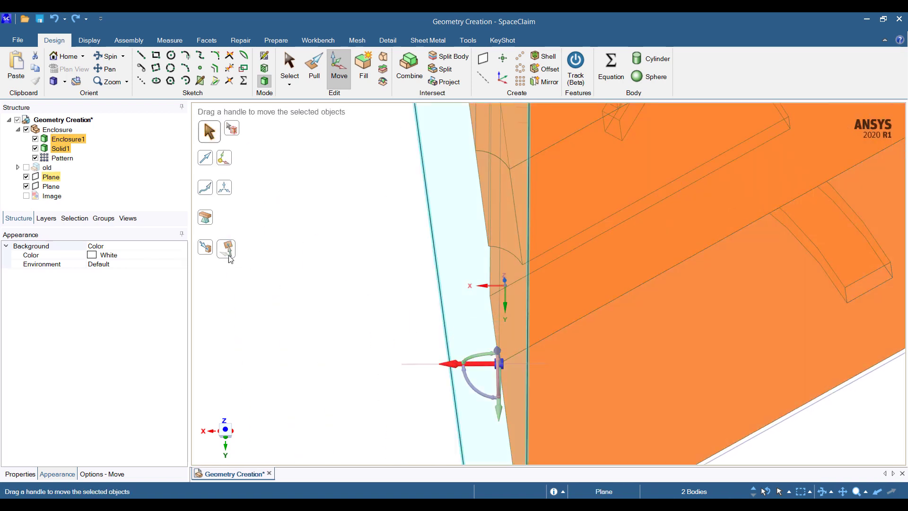
left_click(205, 247)
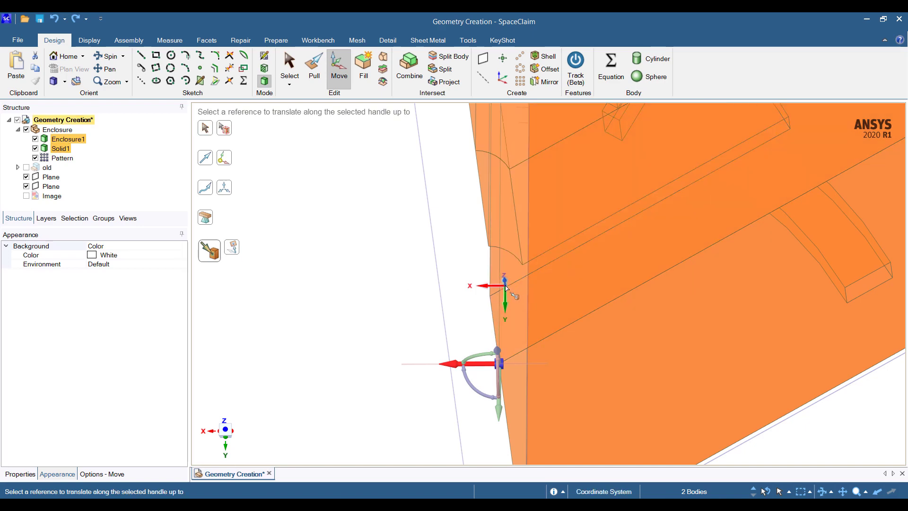
left_click(680, 414)
left_click(776, 456)
Check the coordinates of the vertex at the moved wedge's apex
middle_click_drag(776, 456, 677, 191, "ctrl")
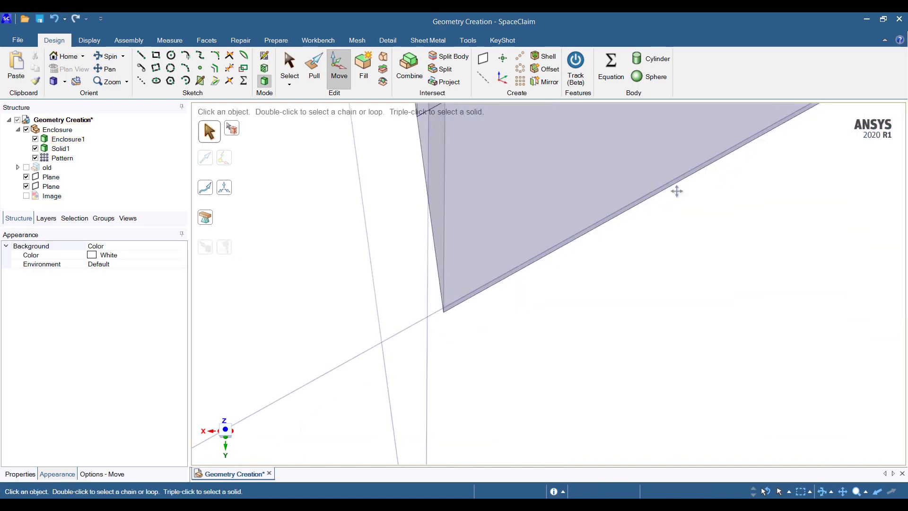
scroll(494, 301, "up", 3)
left_click(408, 318)
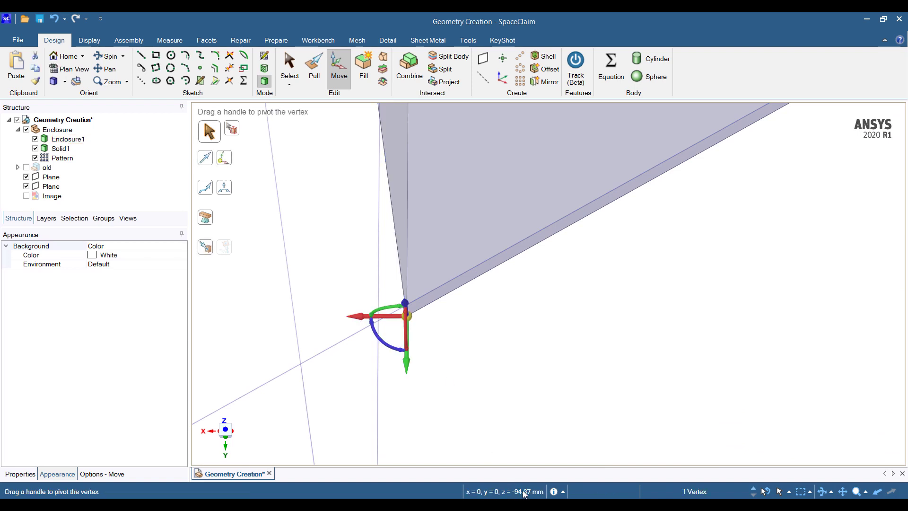
left_click(537, 426)
scroll(576, 399, "down", 5)
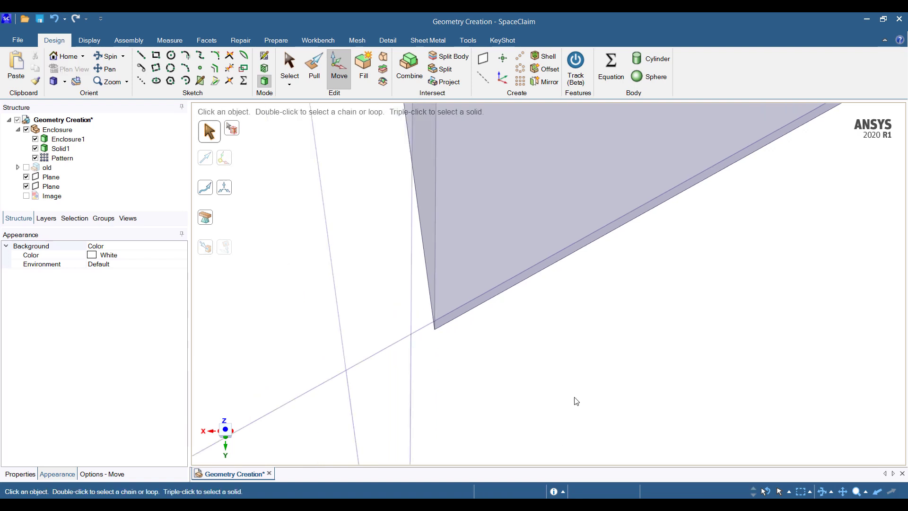